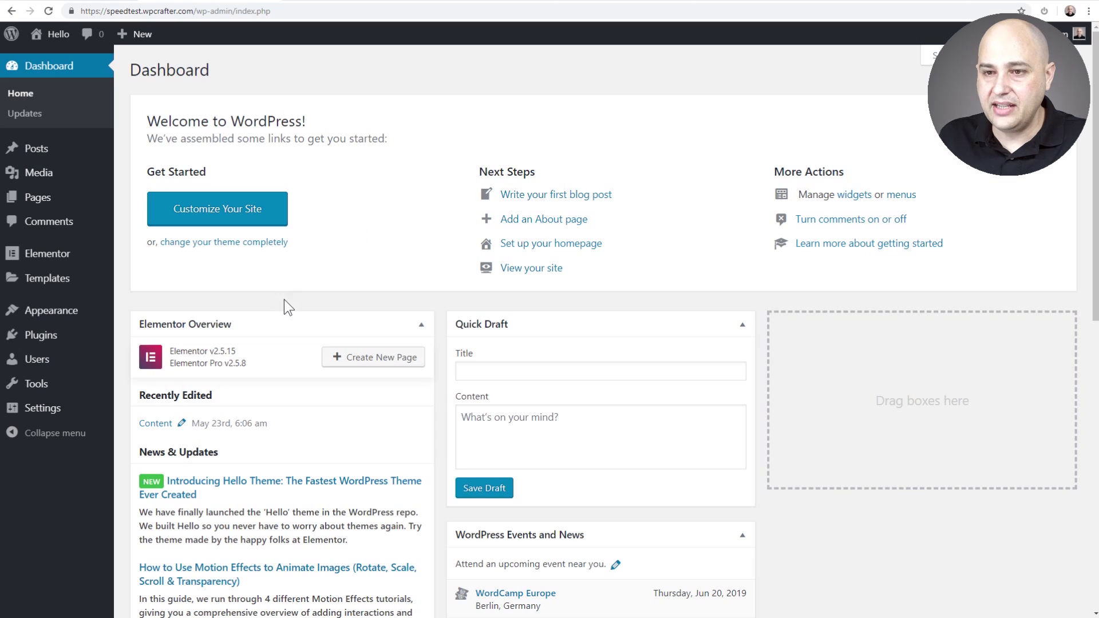
Step: Examine the Content and No Content test pages on the live site, viewing the Content page through to its footer
left_click(331, 11)
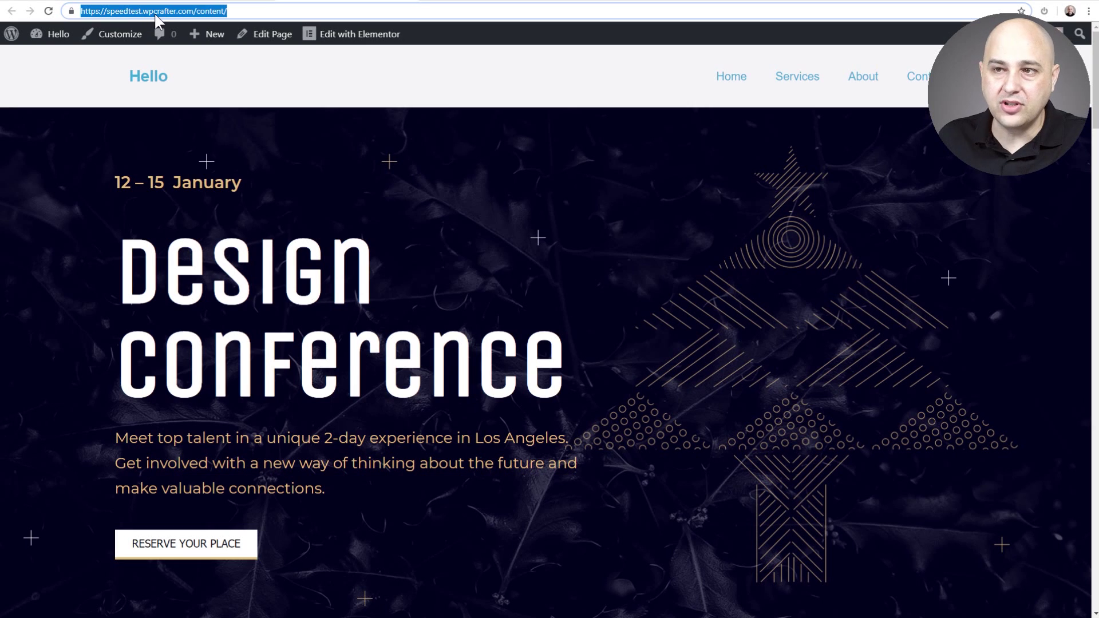
left_click(300, 87)
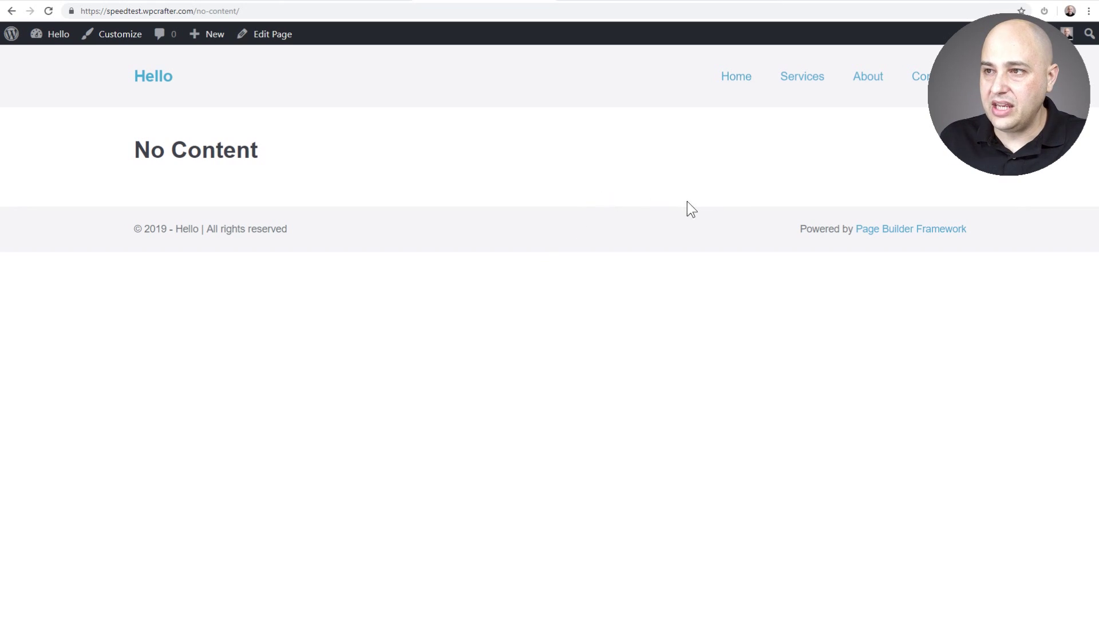
left_click(341, 3)
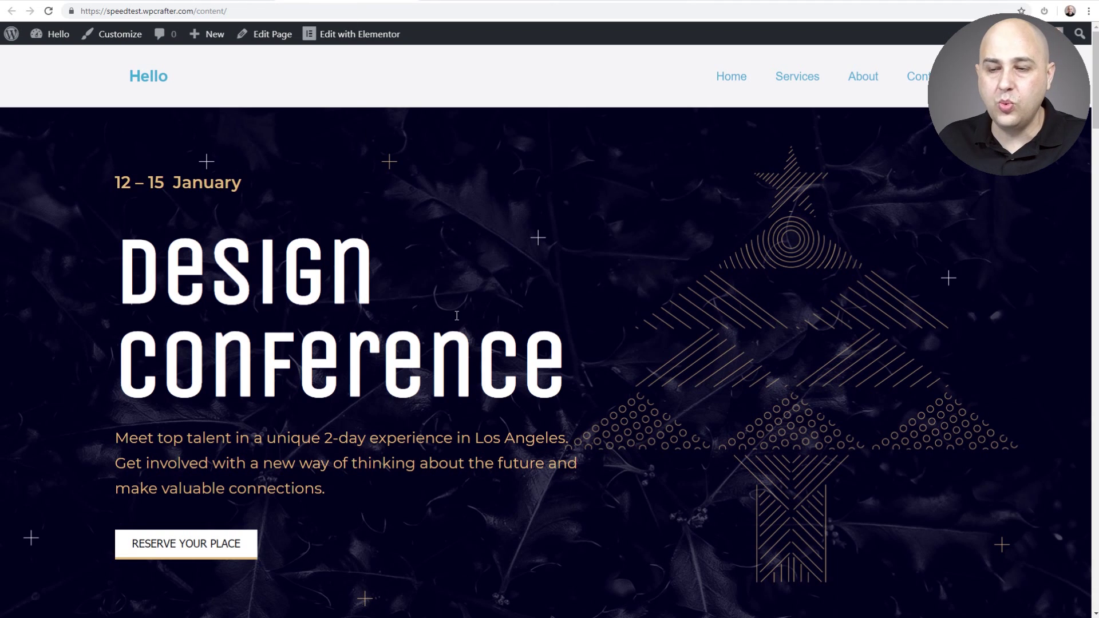
scroll(457, 315, "down", 3)
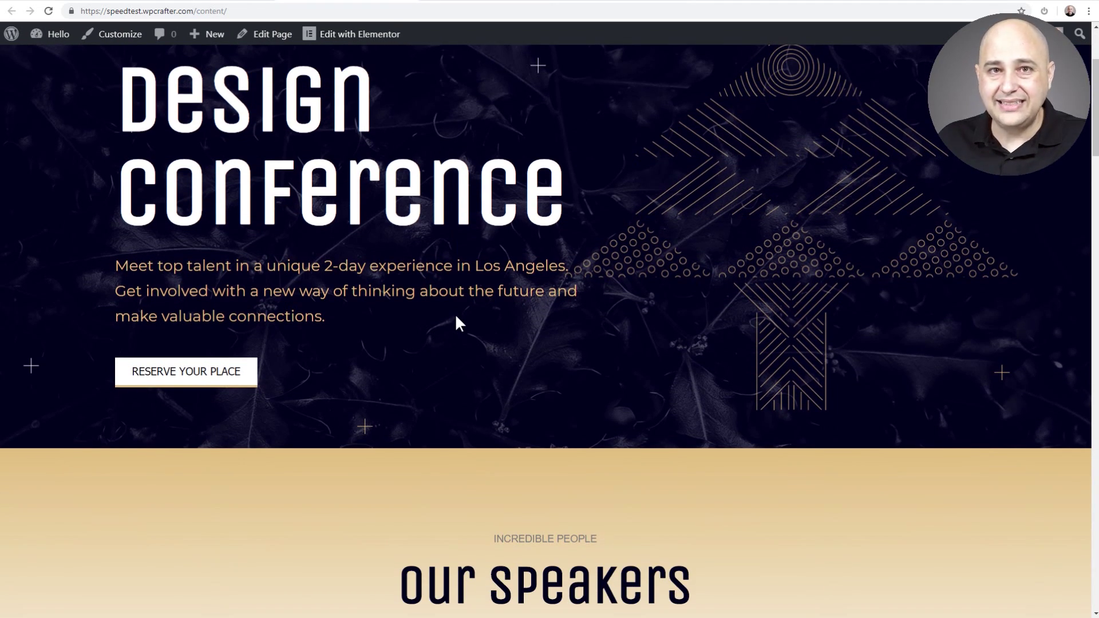
scroll(457, 316, "down", 14)
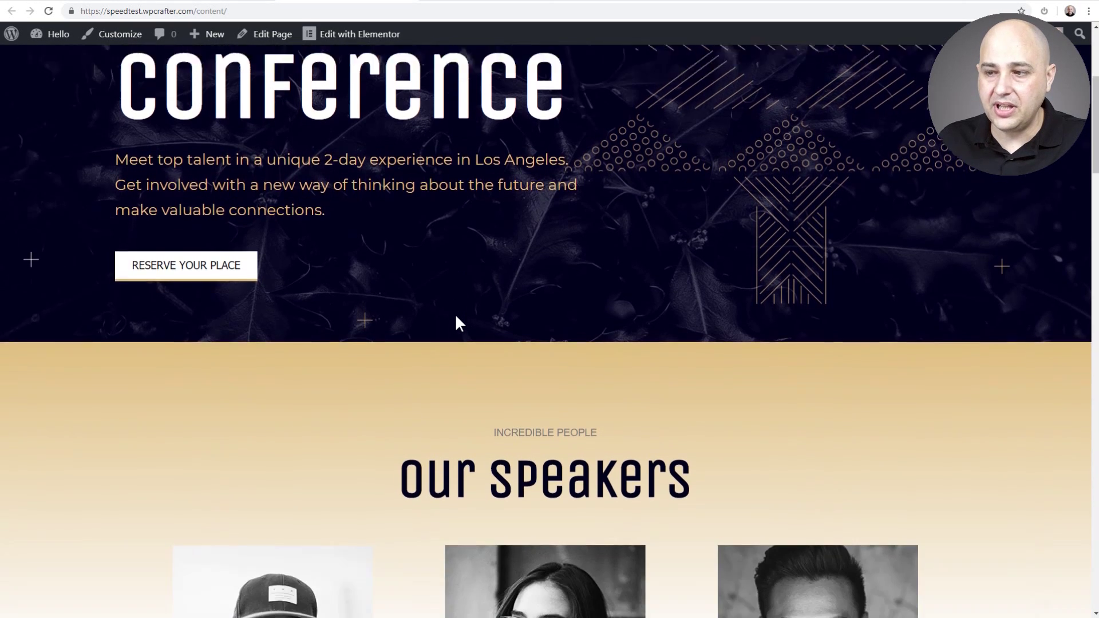
scroll(456, 317, "down", 20)
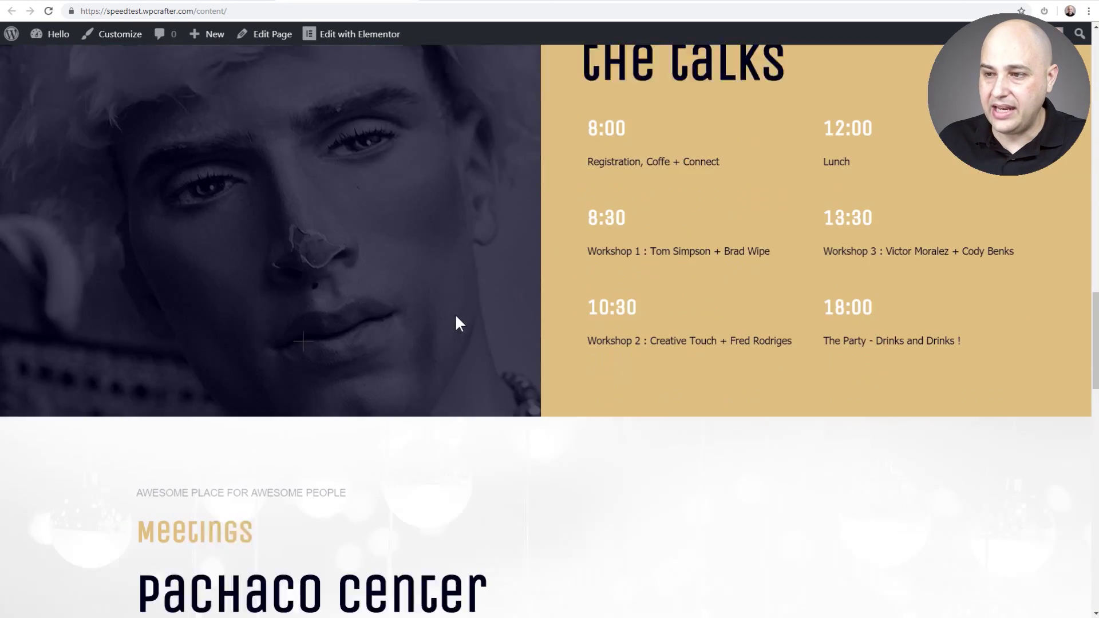
scroll(455, 315, "down", 5)
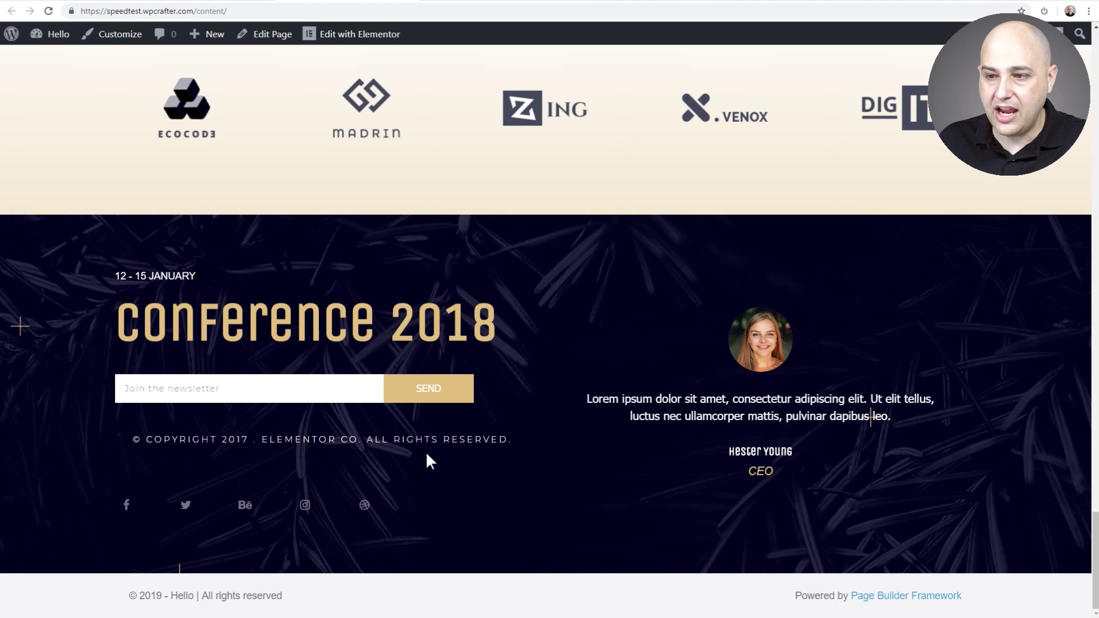
scroll(425, 453, "up", 15)
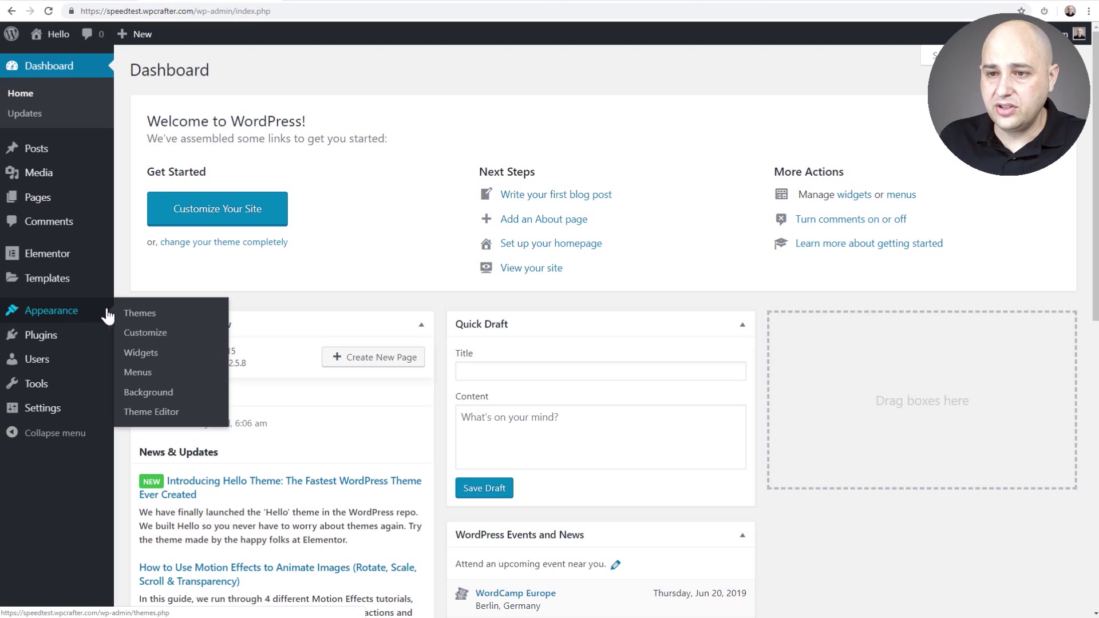
Step: Activate the Hello Elementor theme and open the list of installed plugins
left_click(136, 317)
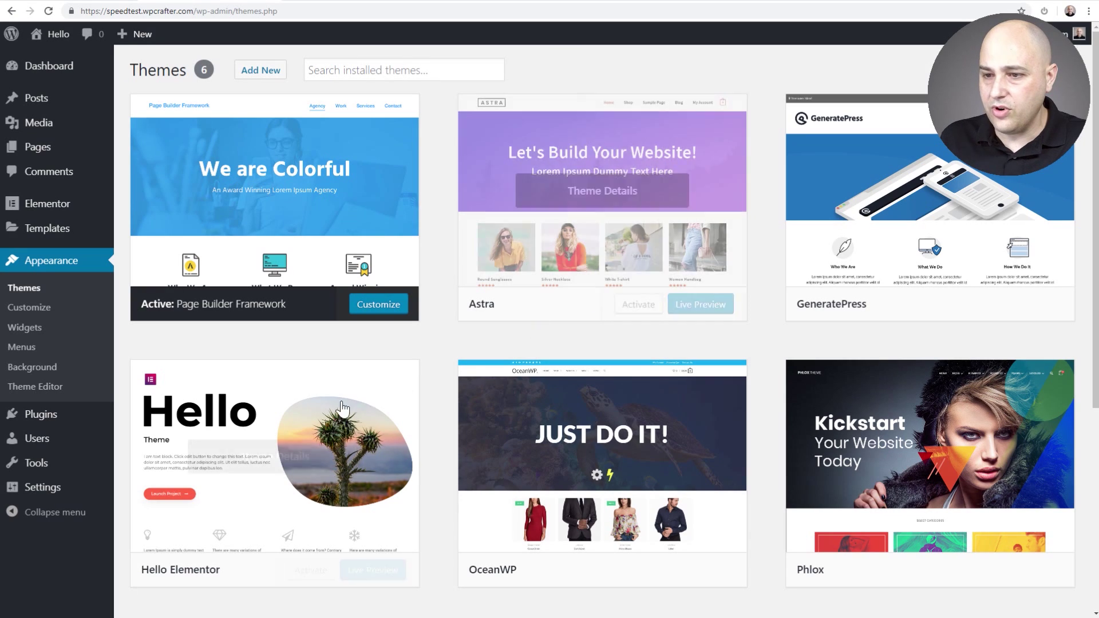
left_click(313, 571)
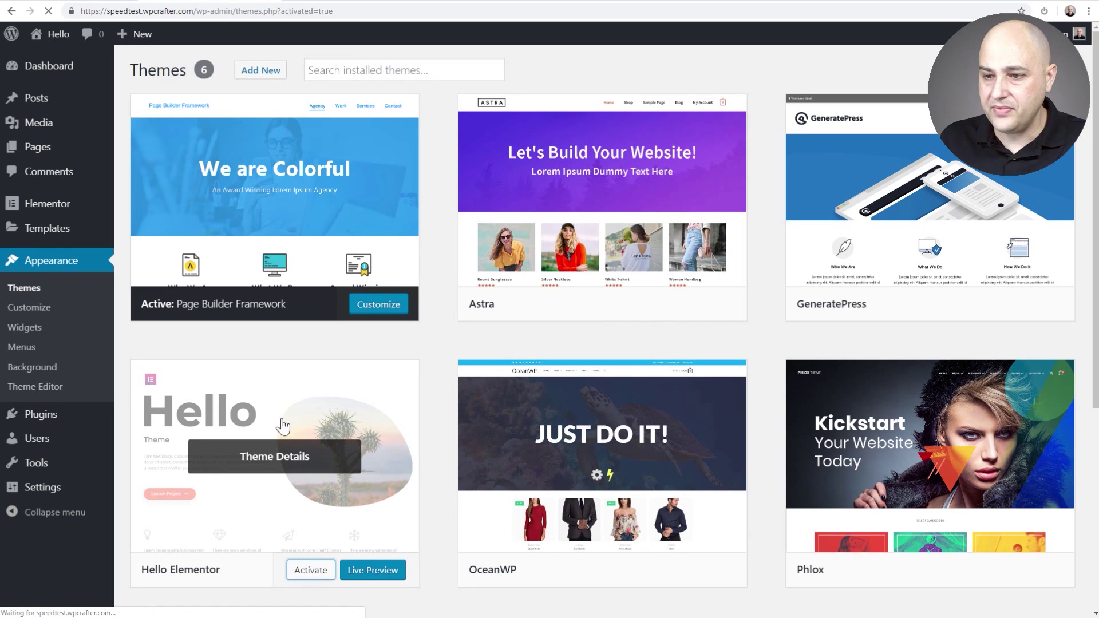
left_click(62, 374)
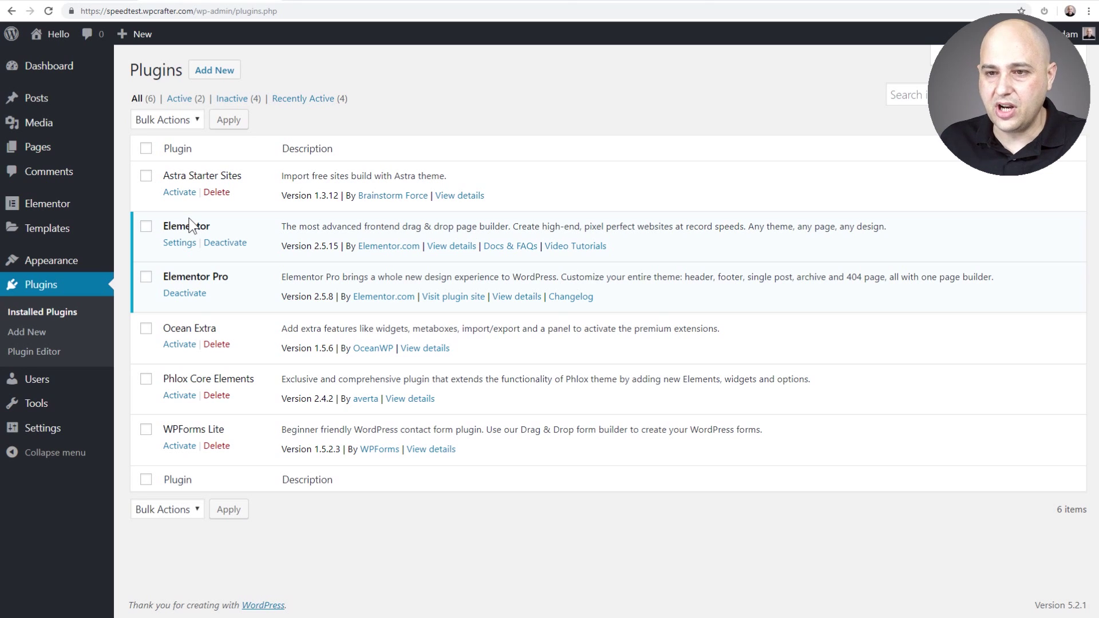
Step: Open the Theme Builder list of Elementor templates
mouse_move(57, 269)
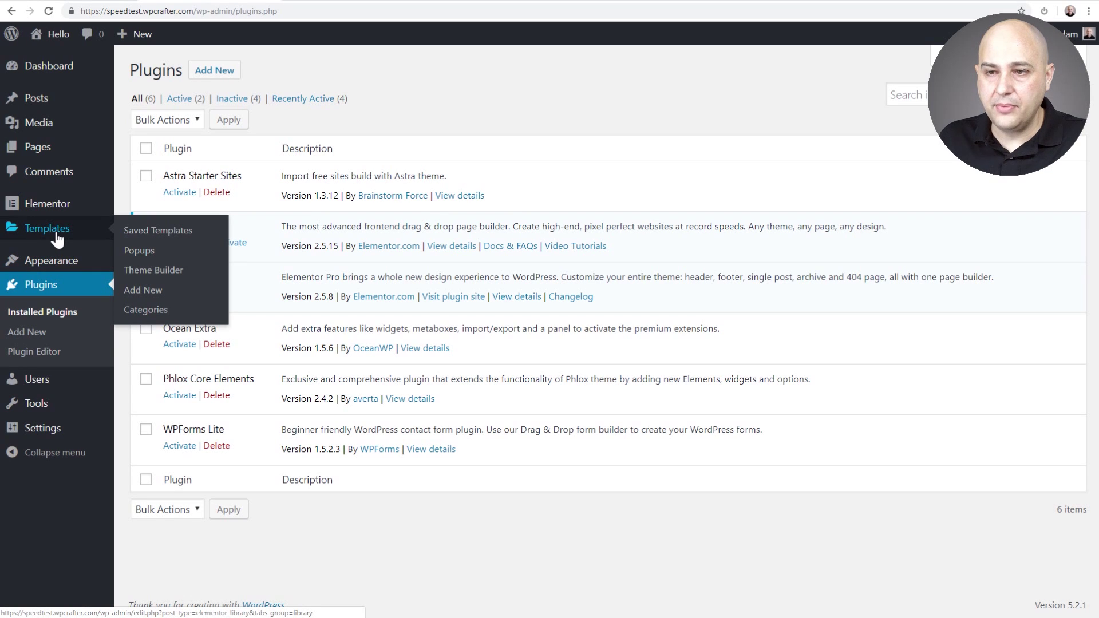
left_click(58, 238)
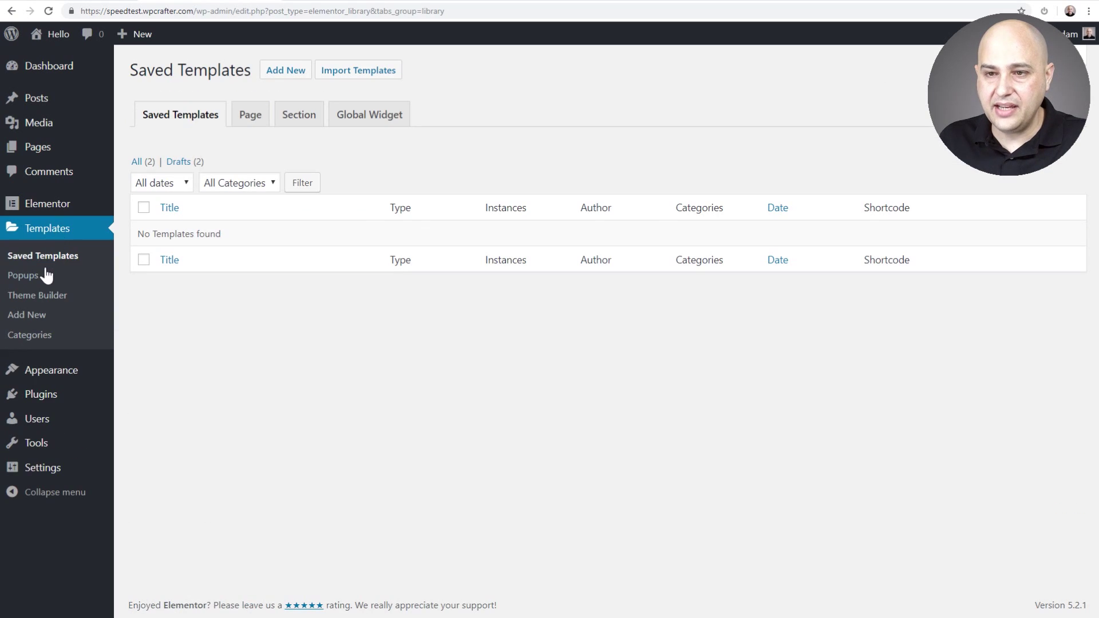
left_click(37, 297)
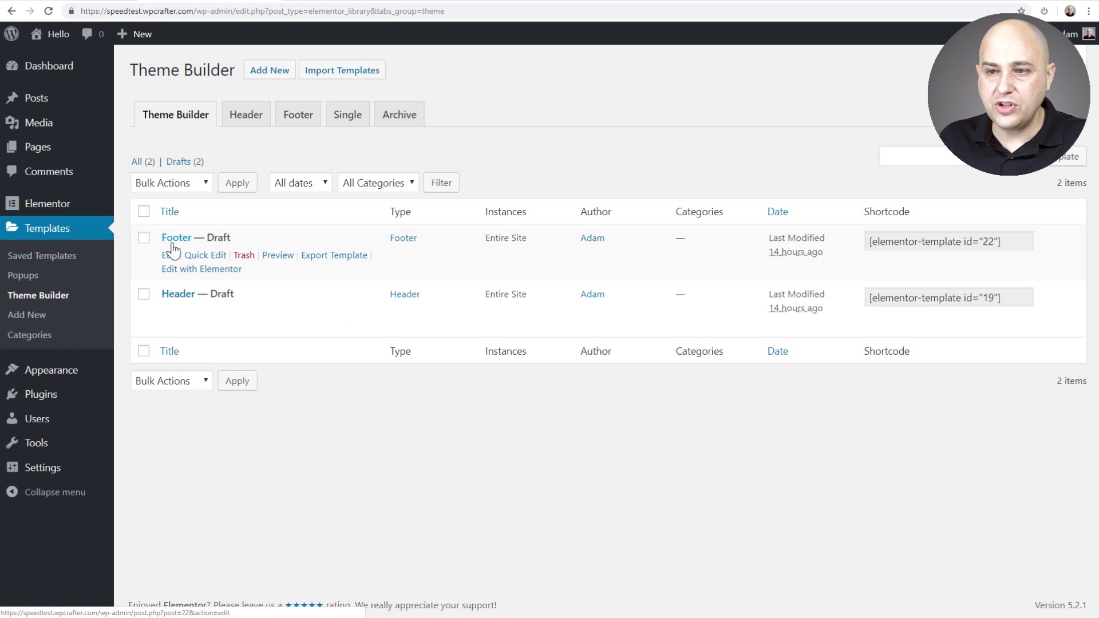
Step: Reload the live Content and No Content pages to check how they look with the Hello Elementor theme
left_click(355, 2)
key("F5")
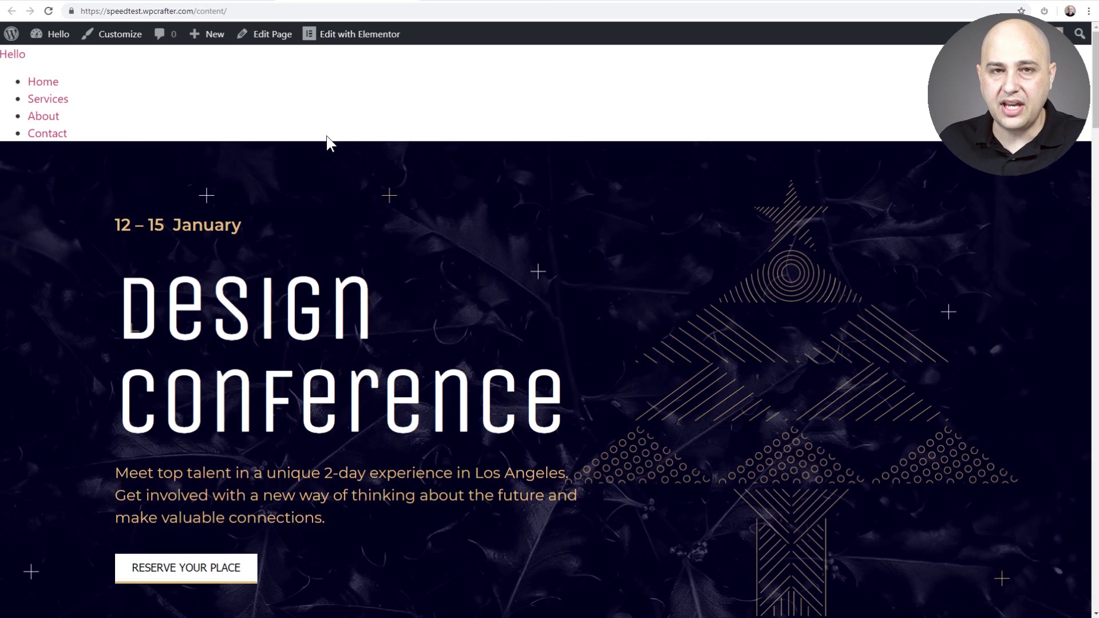
left_click(457, 3)
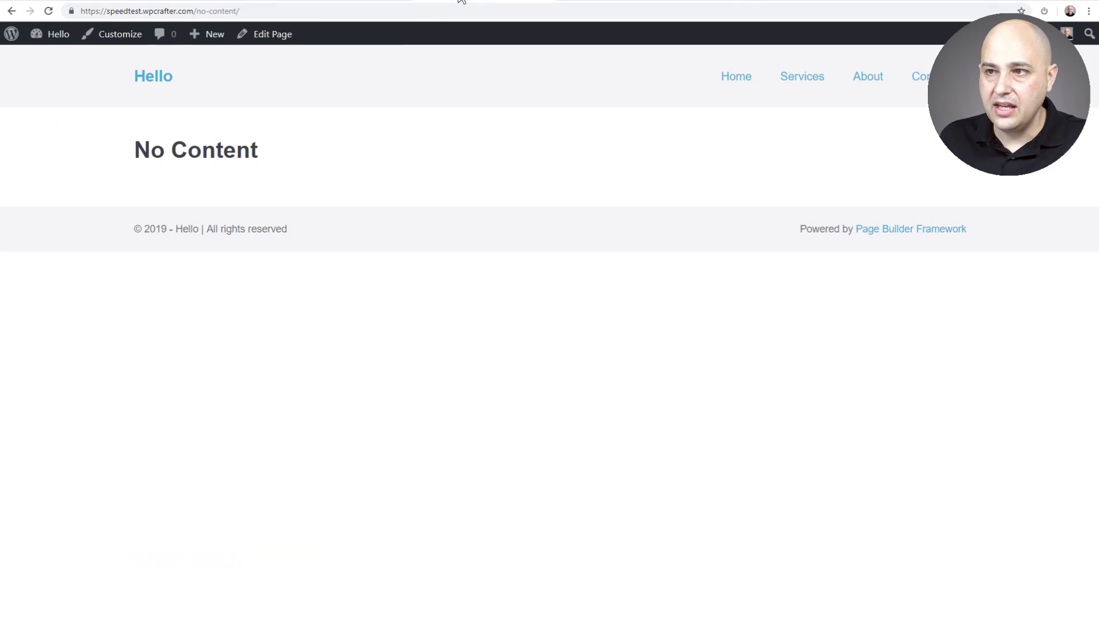
key("F5")
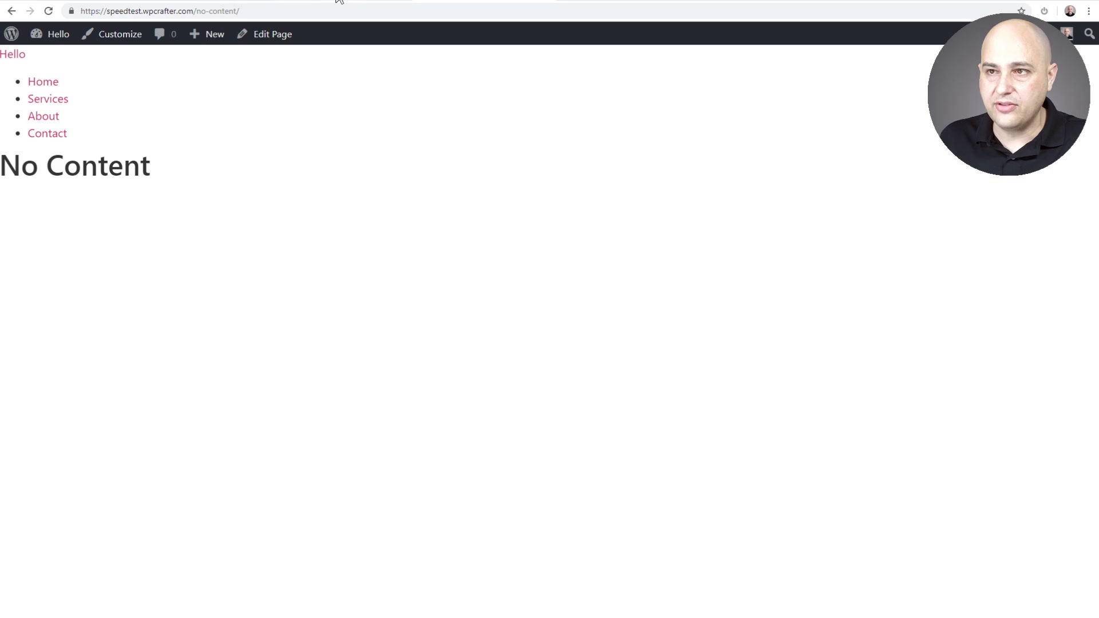
Step: Bulk edit the Footer and Header templates in Theme Builder to set their status to Published
left_click(315, 2)
left_click(229, 2)
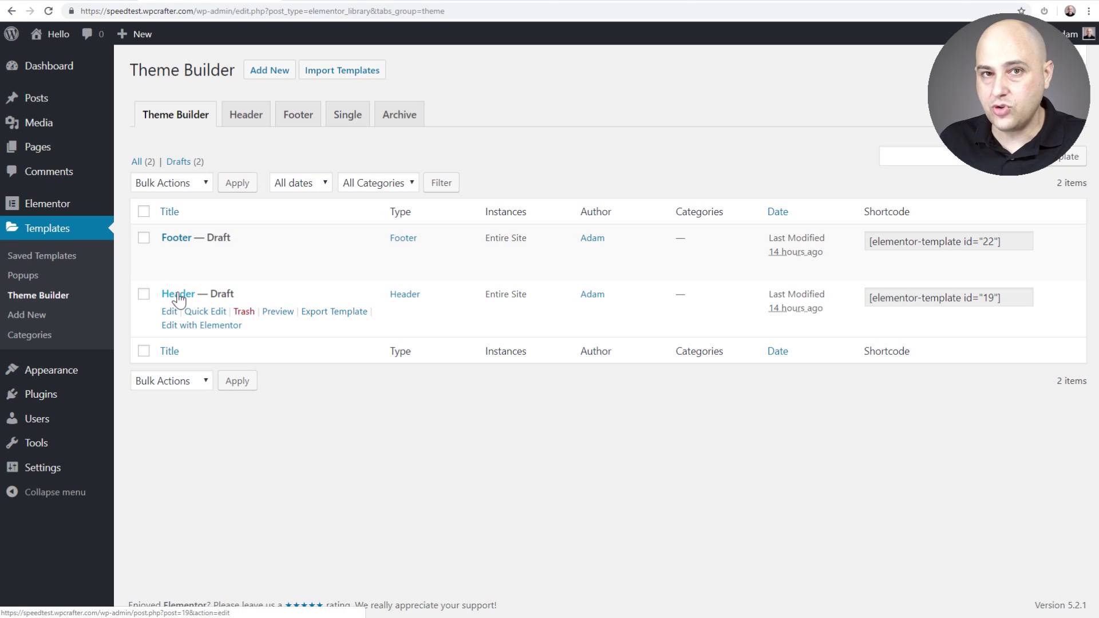
left_click(144, 211)
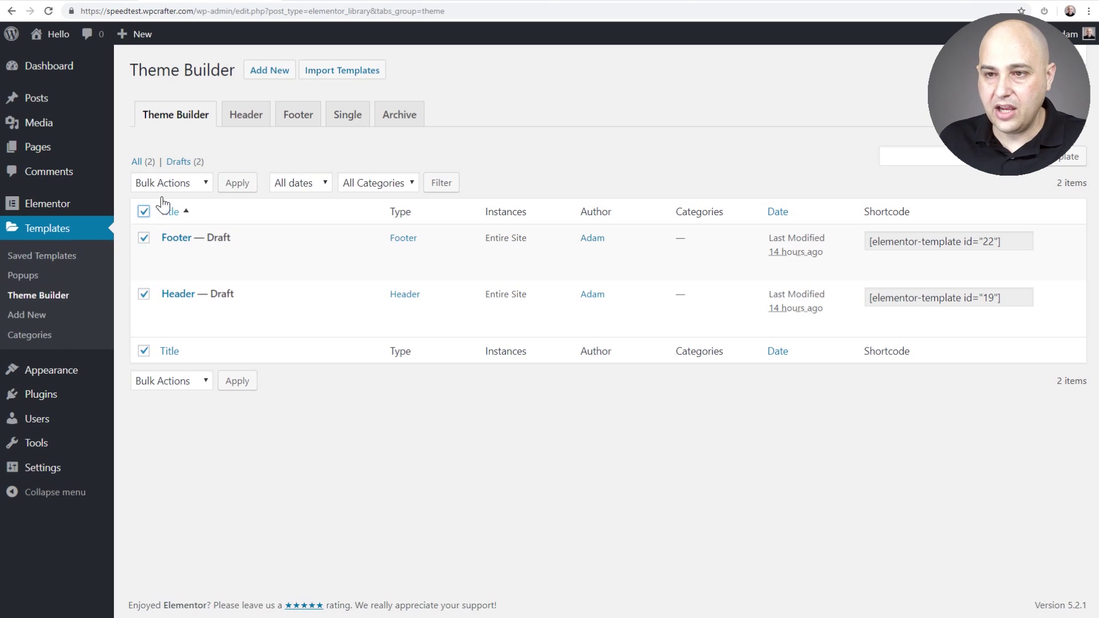
left_click(169, 183)
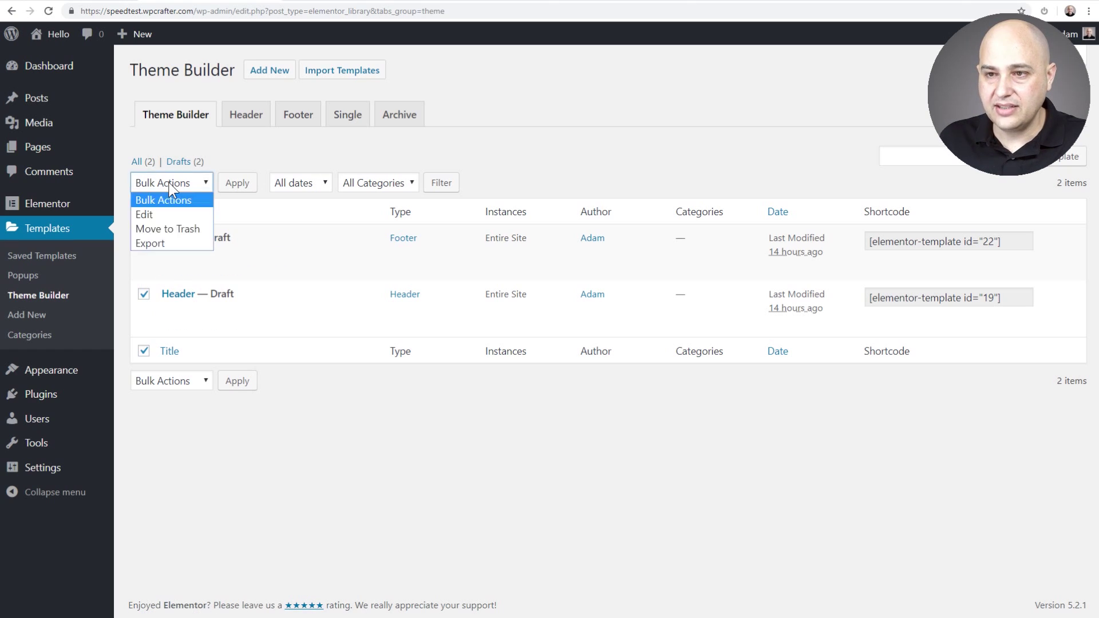
left_click(166, 215)
left_click(238, 182)
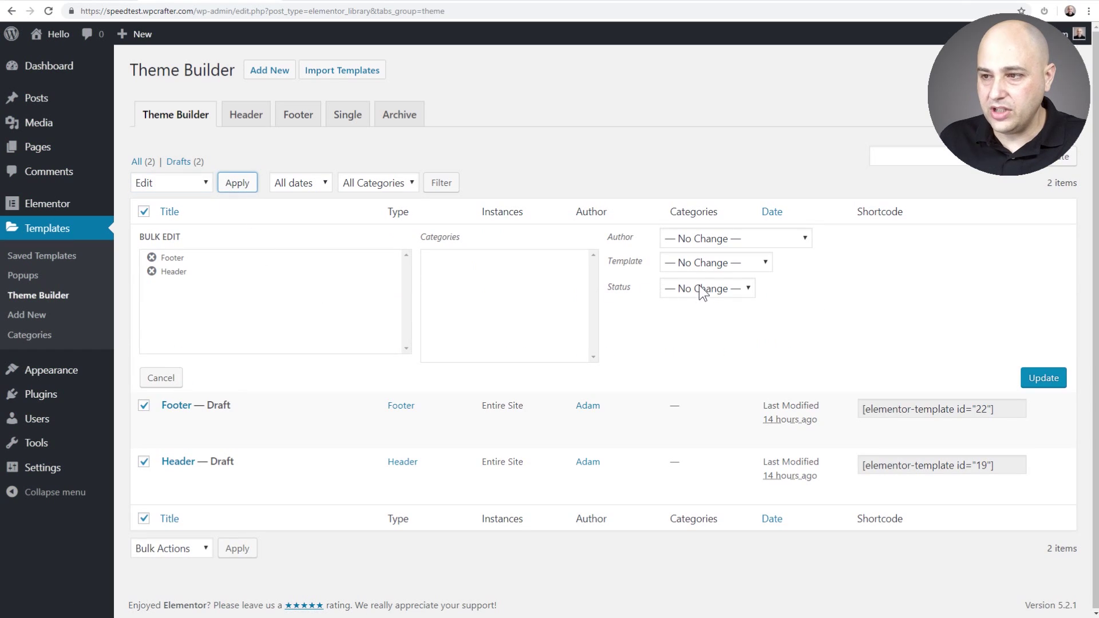
left_click(704, 291)
left_click(703, 318)
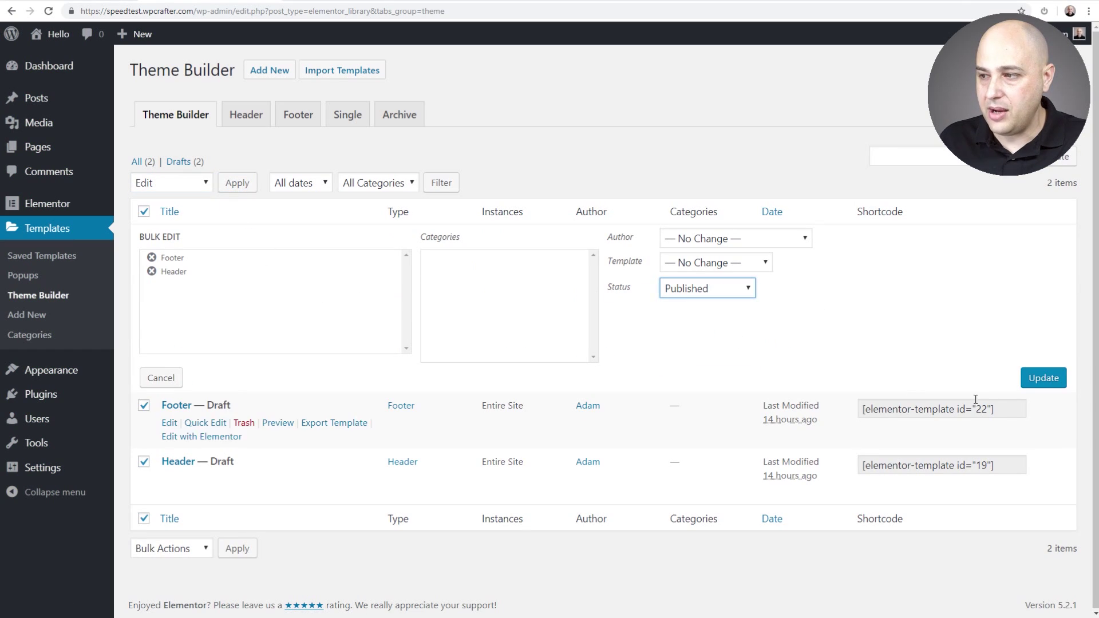
left_click(1042, 379)
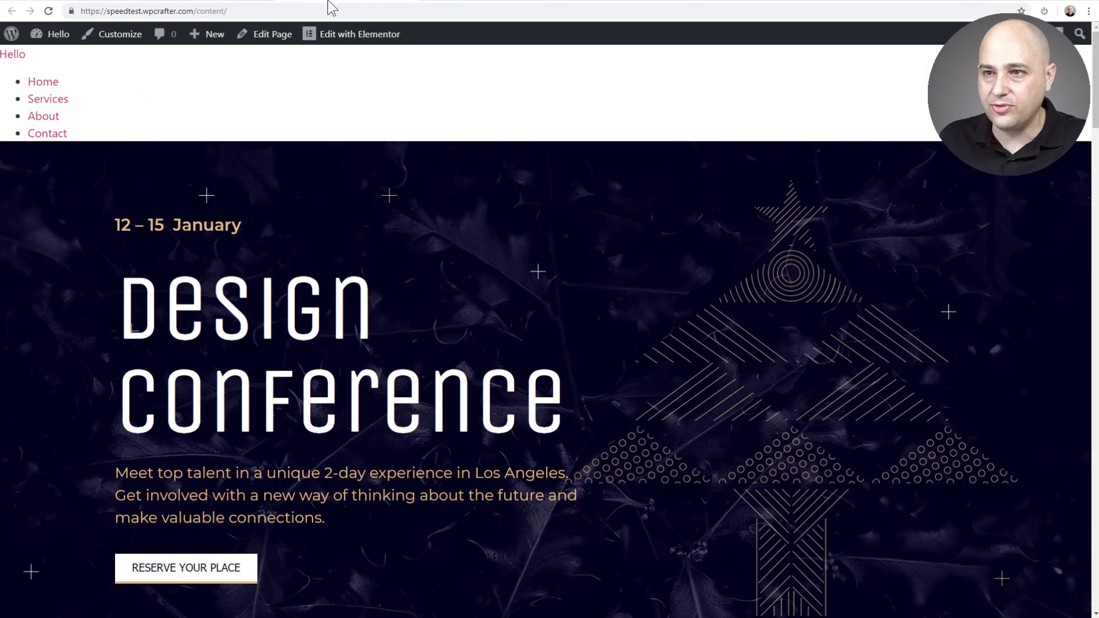
Step: Reload the Content and No Content pages to check the published header and footer templates
left_click(290, 12)
key("Return")
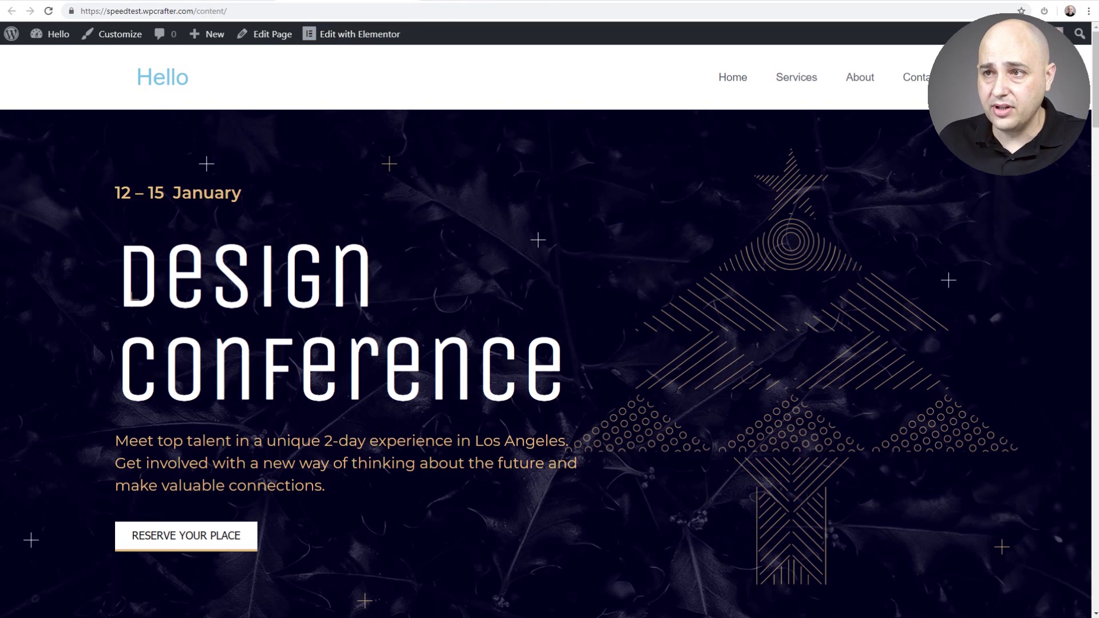
left_click(476, 2)
key("F5")
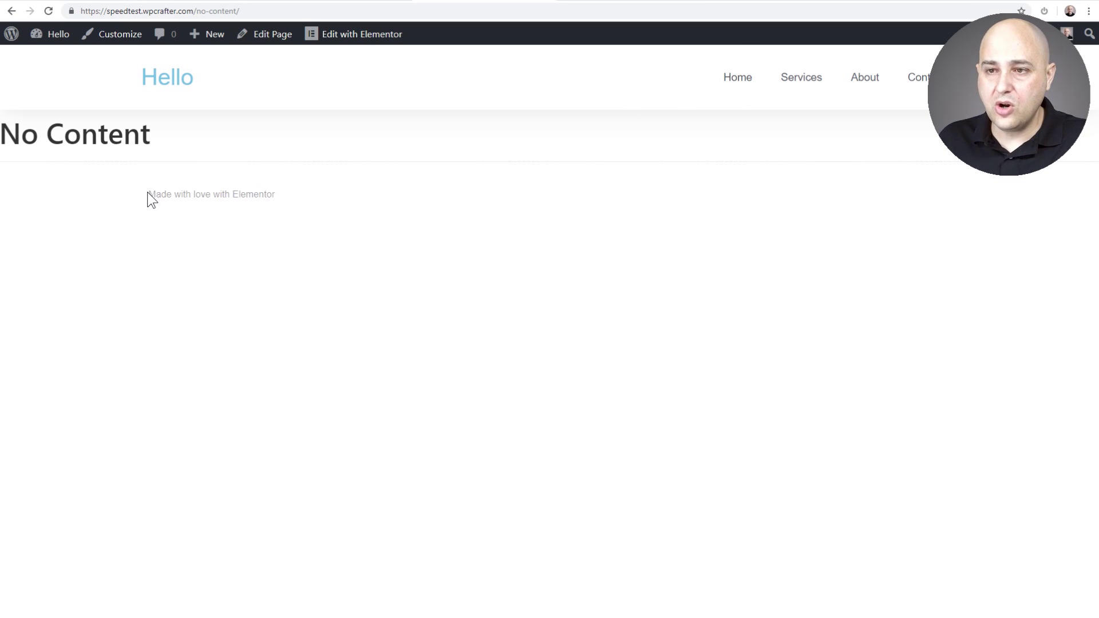
Step: Highlight the "Made with love with Elementor" footer line on the No Content page, then only its word "love"
left_click_drag(147, 193, 290, 195)
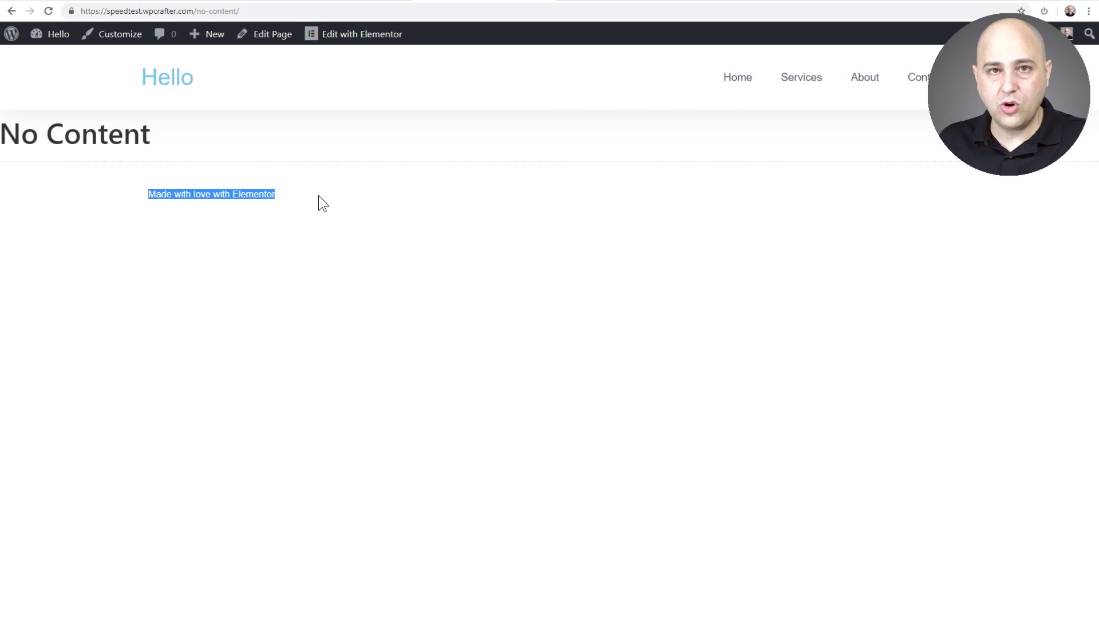
left_click(222, 193)
left_click_drag(211, 194, 194, 195)
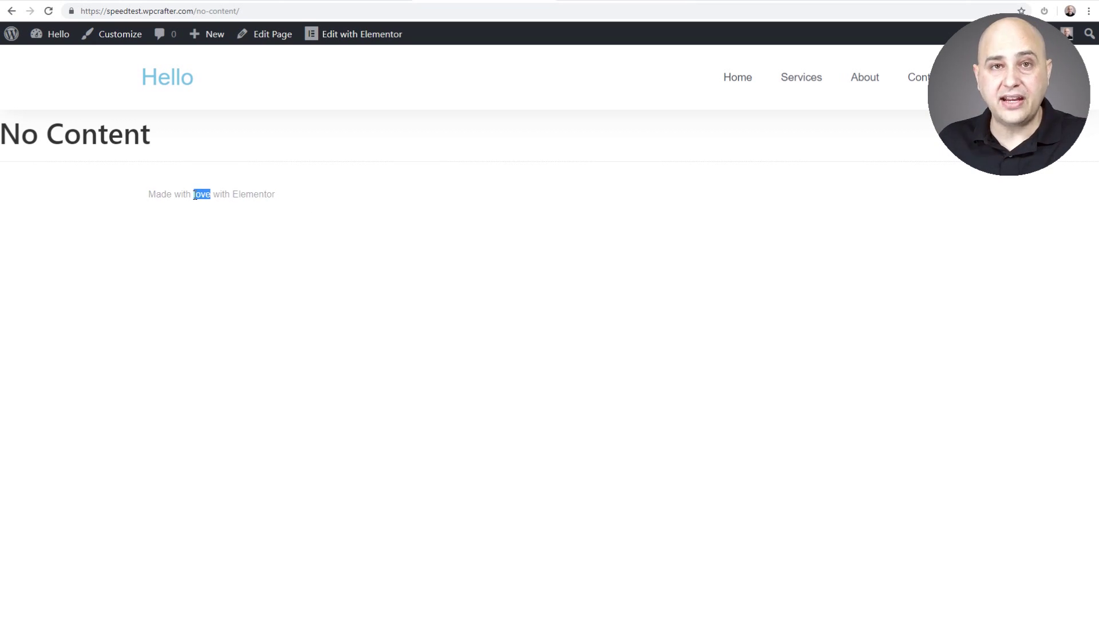
left_click(201, 196)
double_click(202, 196)
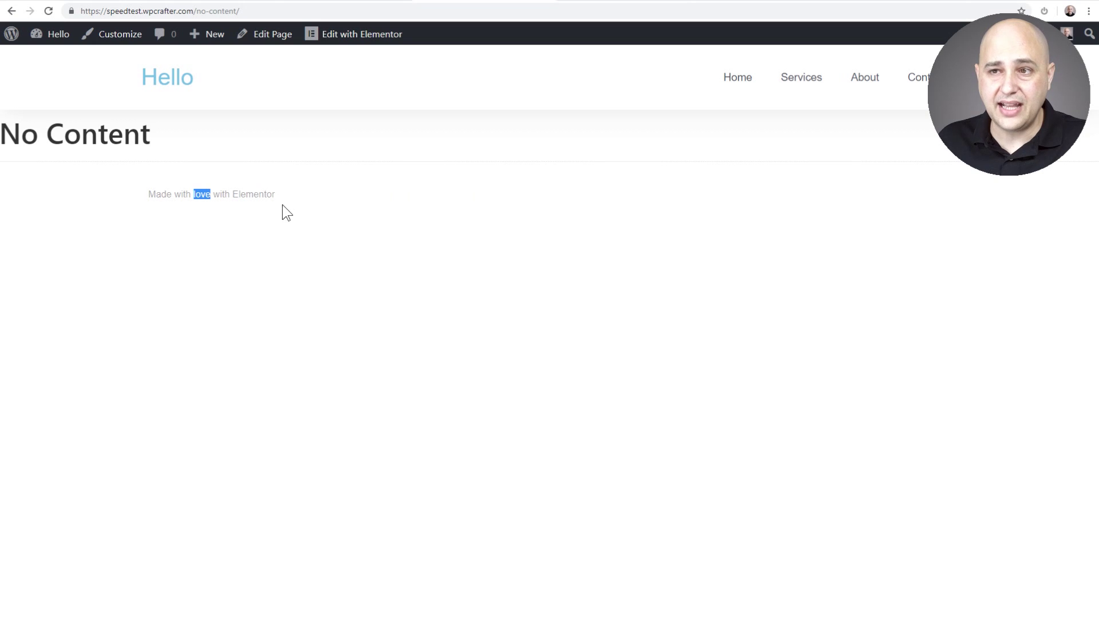
left_click(264, 11)
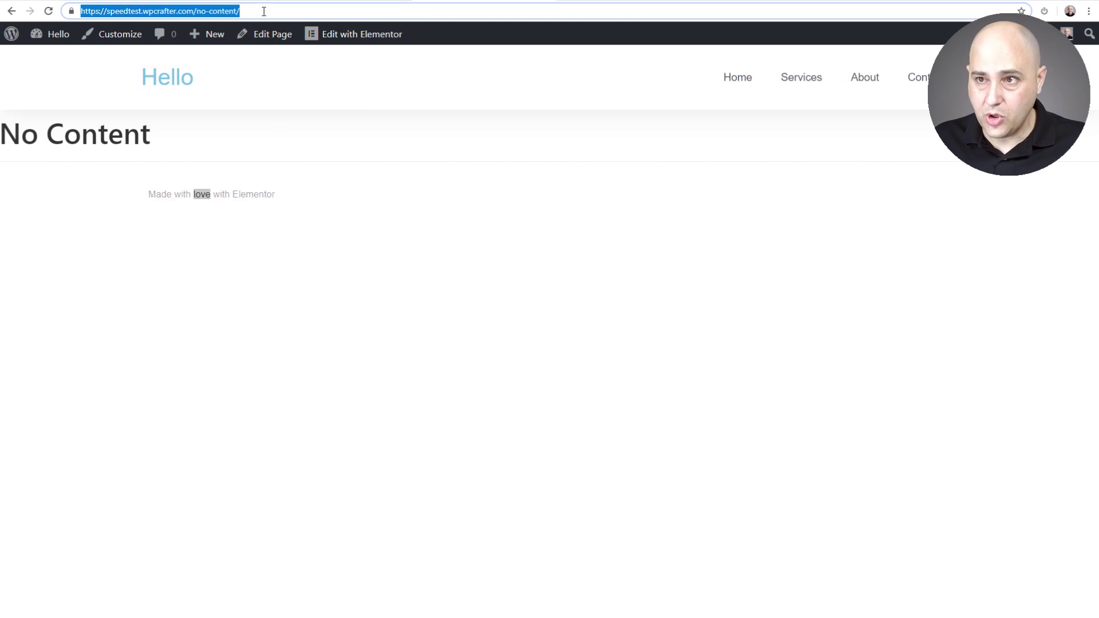
left_click(264, 12)
left_click(595, 1)
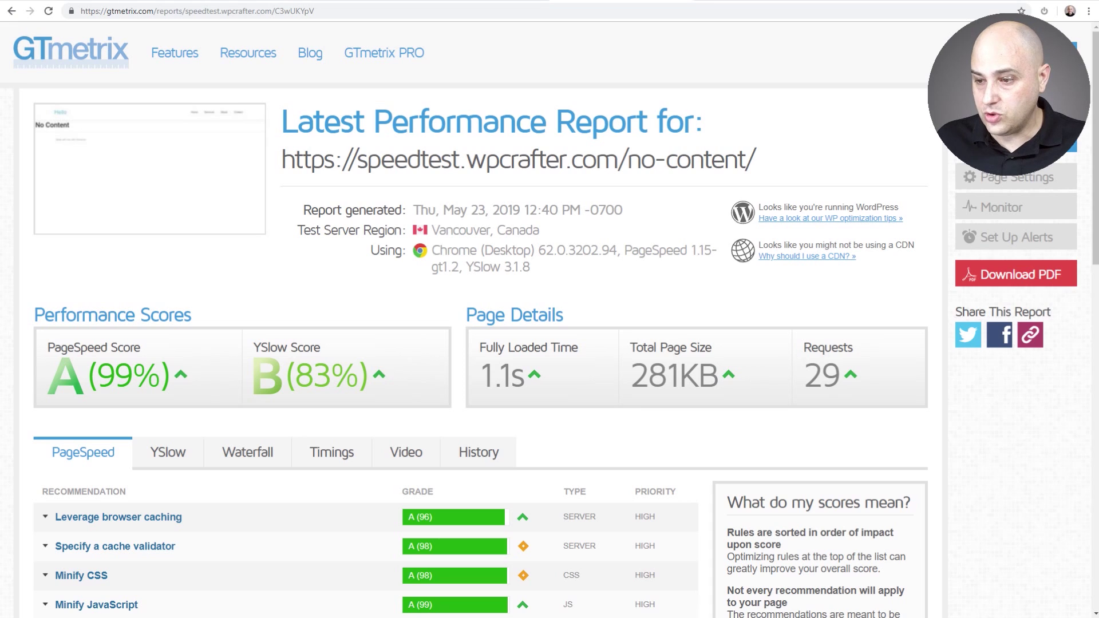
left_click(424, 617)
left_click(441, 1)
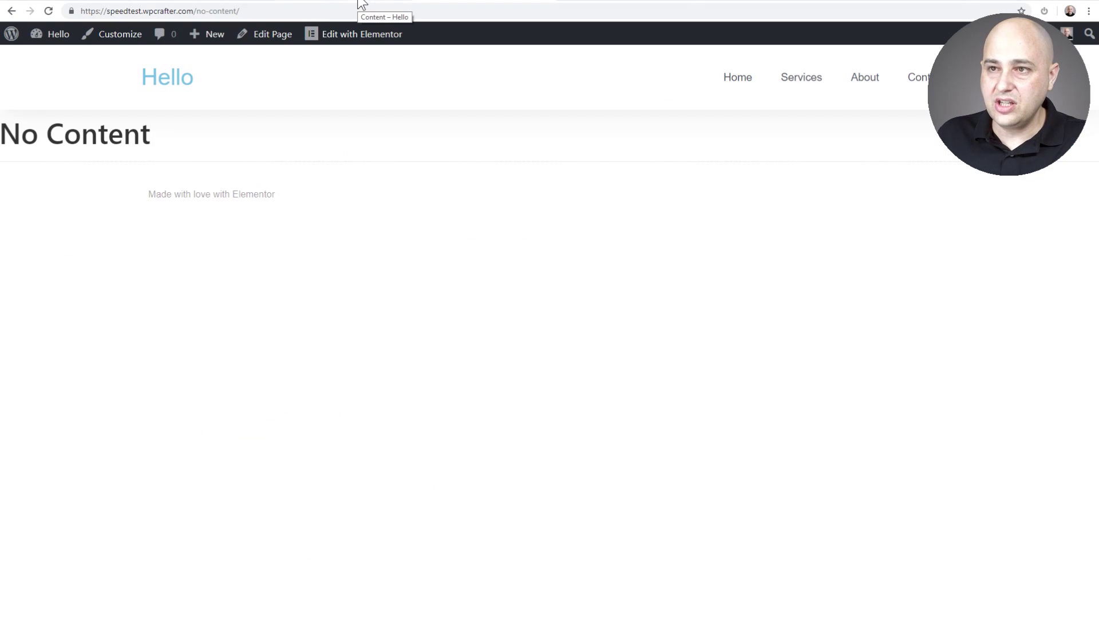
left_click(360, 4)
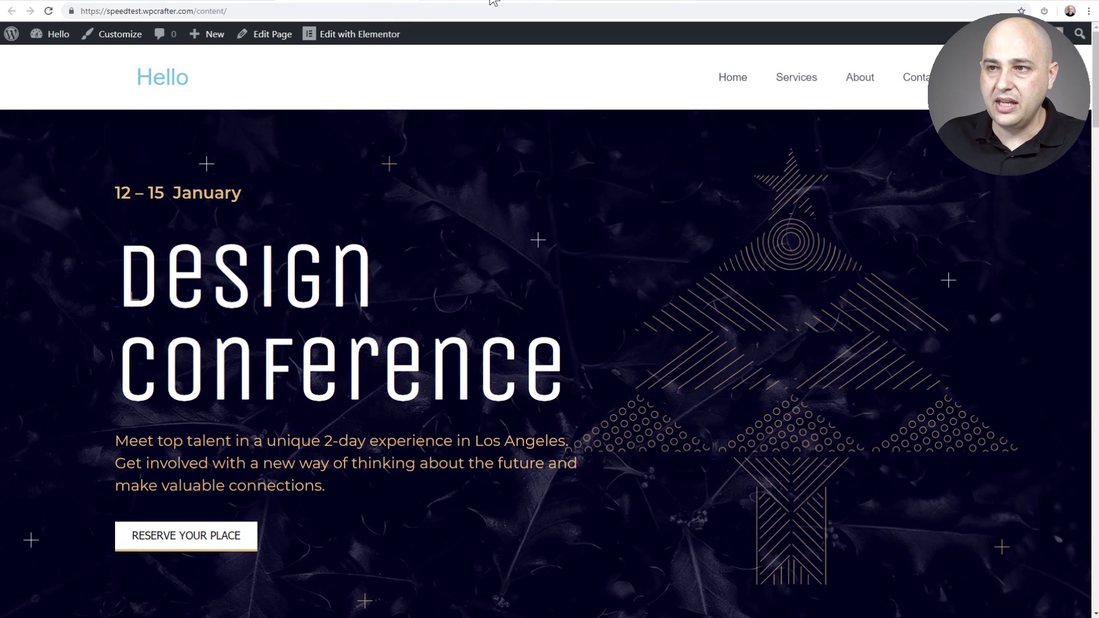
left_click(385, 15)
key("Return")
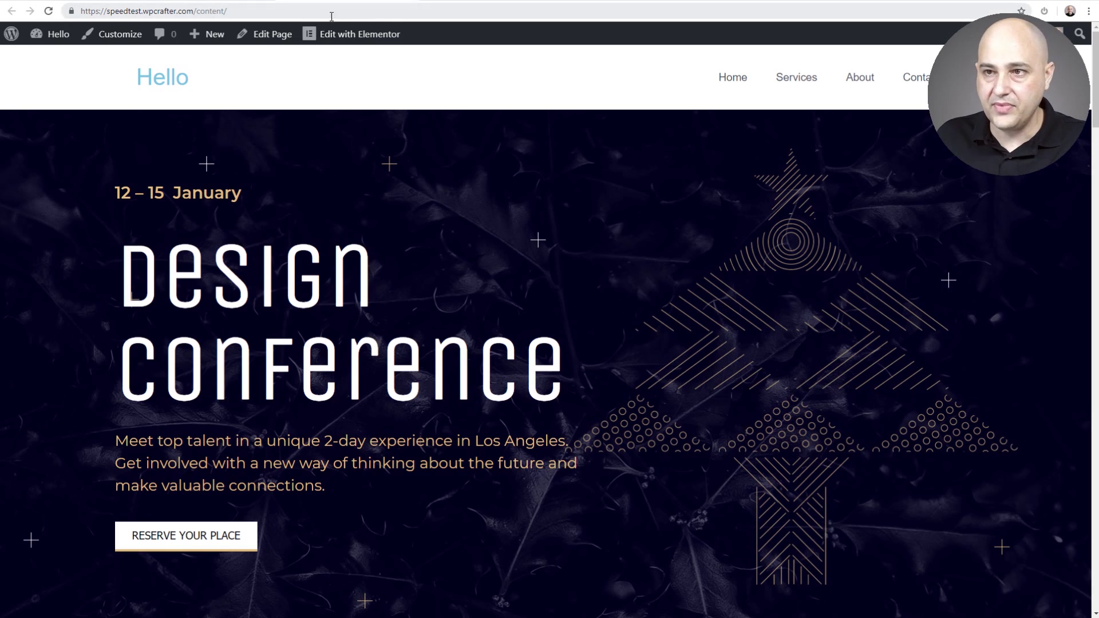
left_click_drag(261, 11, 53, 12)
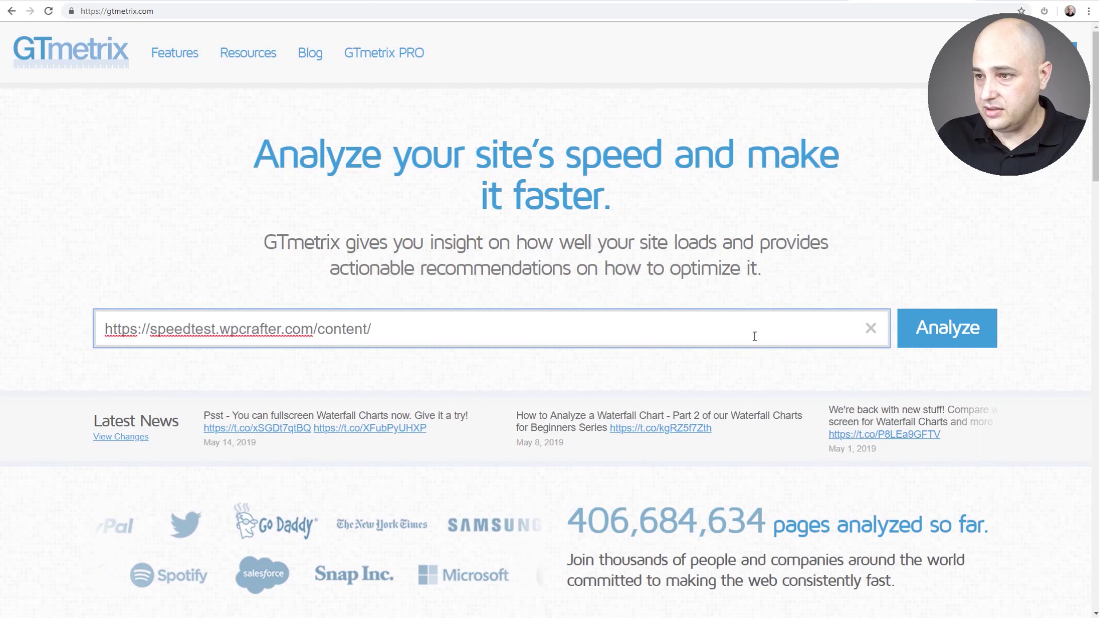
key("Return")
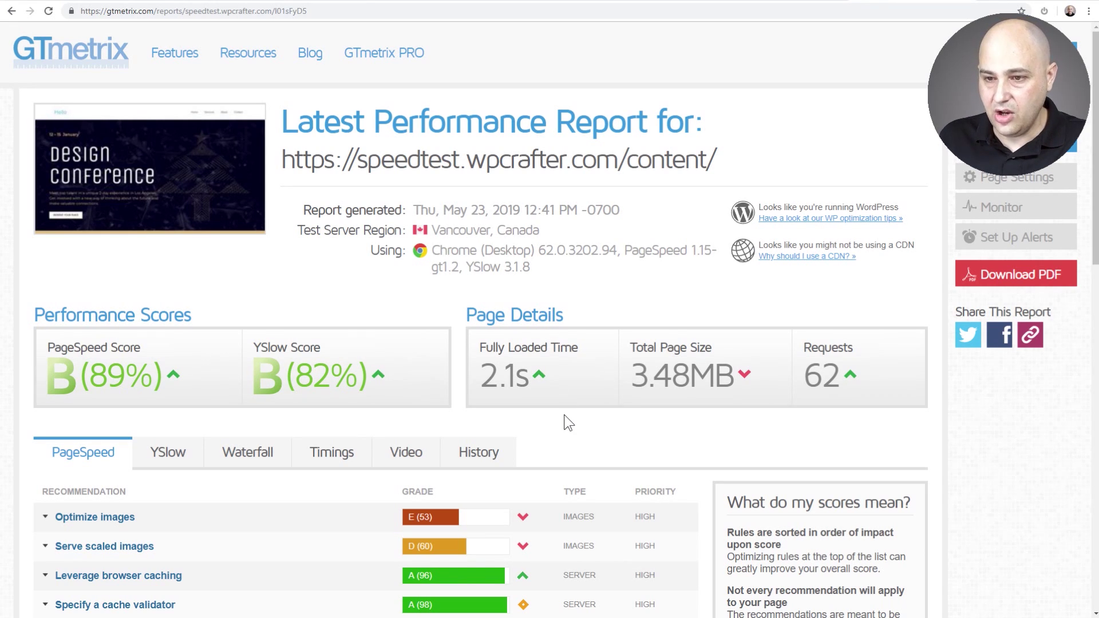
scroll(564, 416, "down", 1)
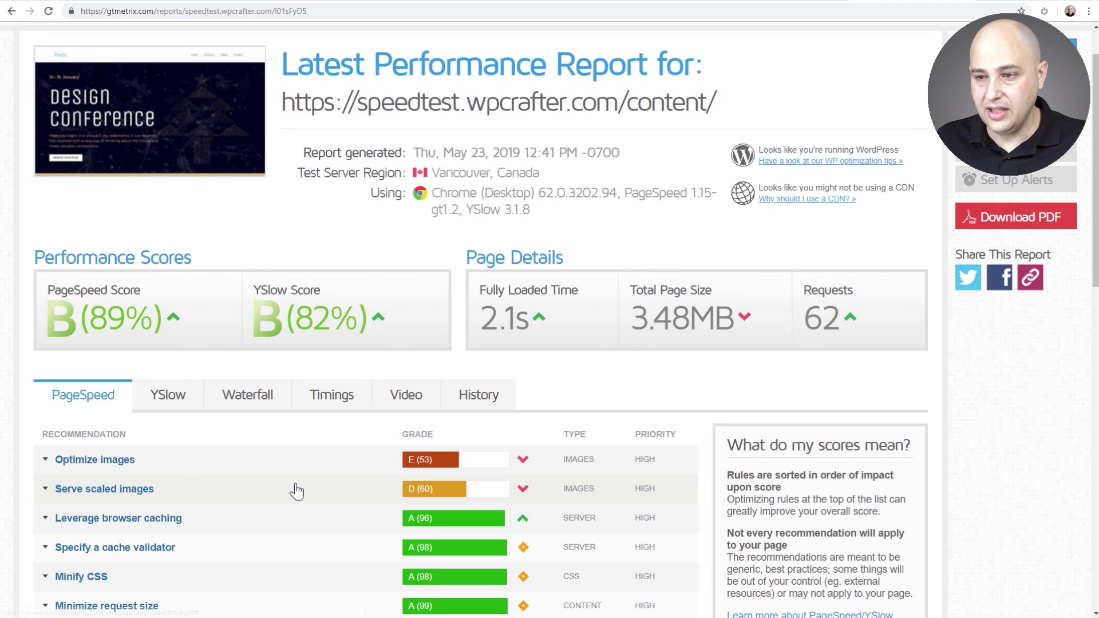
scroll(280, 486, "up", 1)
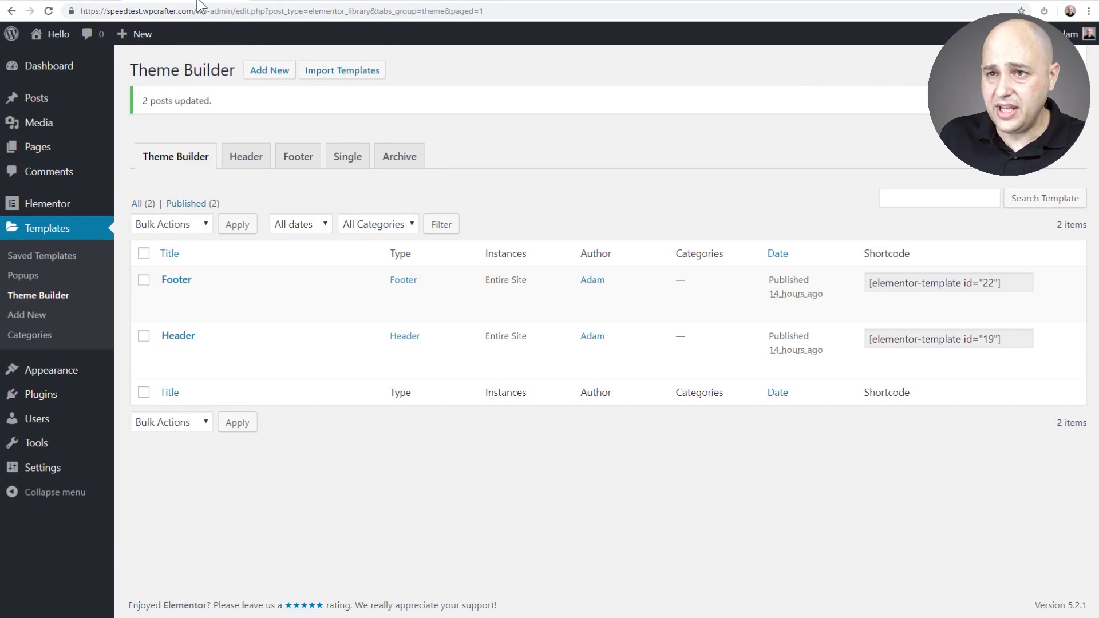
Step: Activate the Astra theme on the WordPress site, along with the Astra Starter Sites plugin
left_click(63, 378)
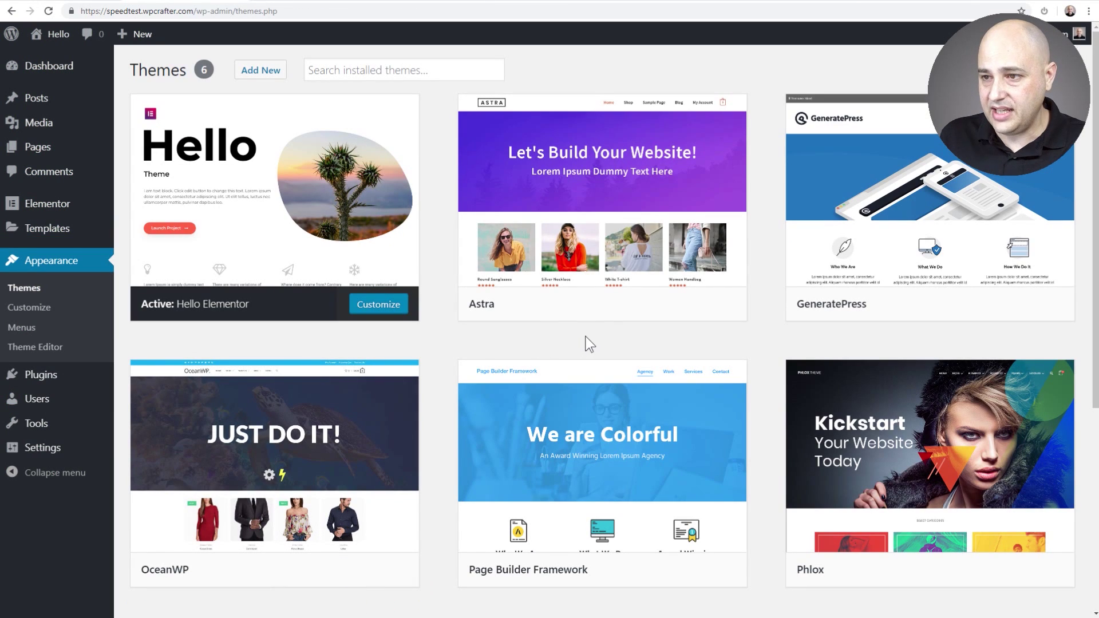
mouse_move(568, 297)
left_click(638, 307)
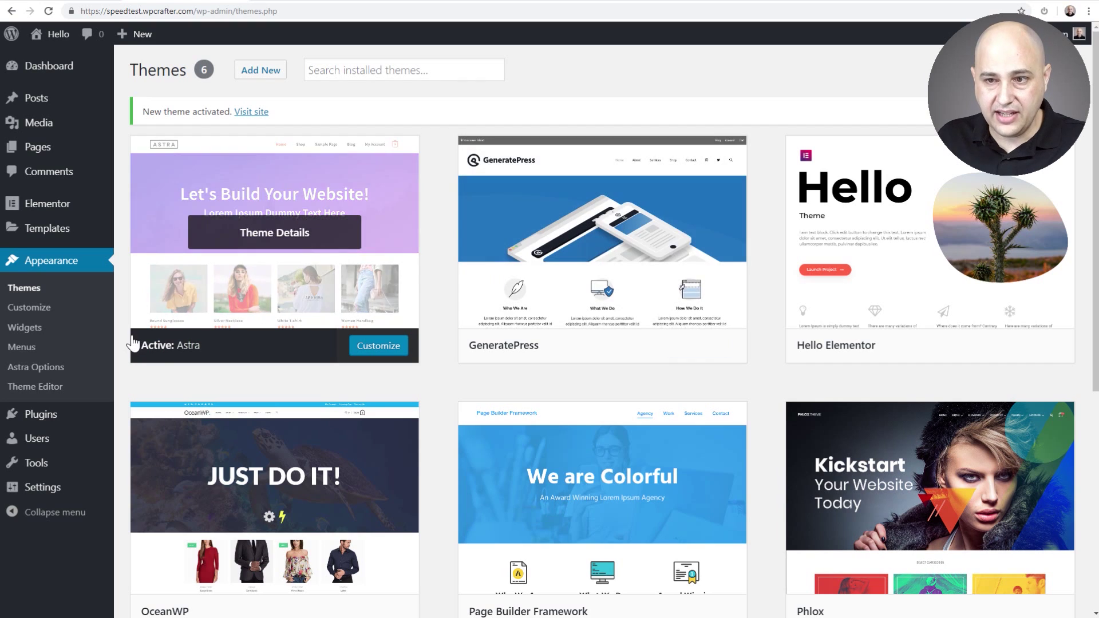
left_click(45, 416)
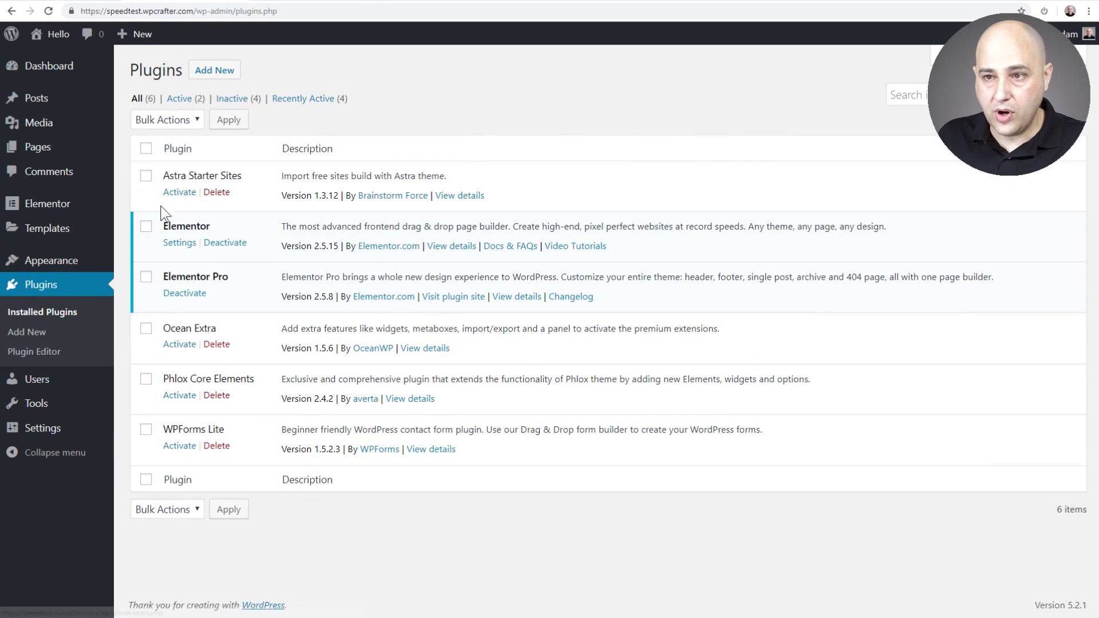
left_click(179, 193)
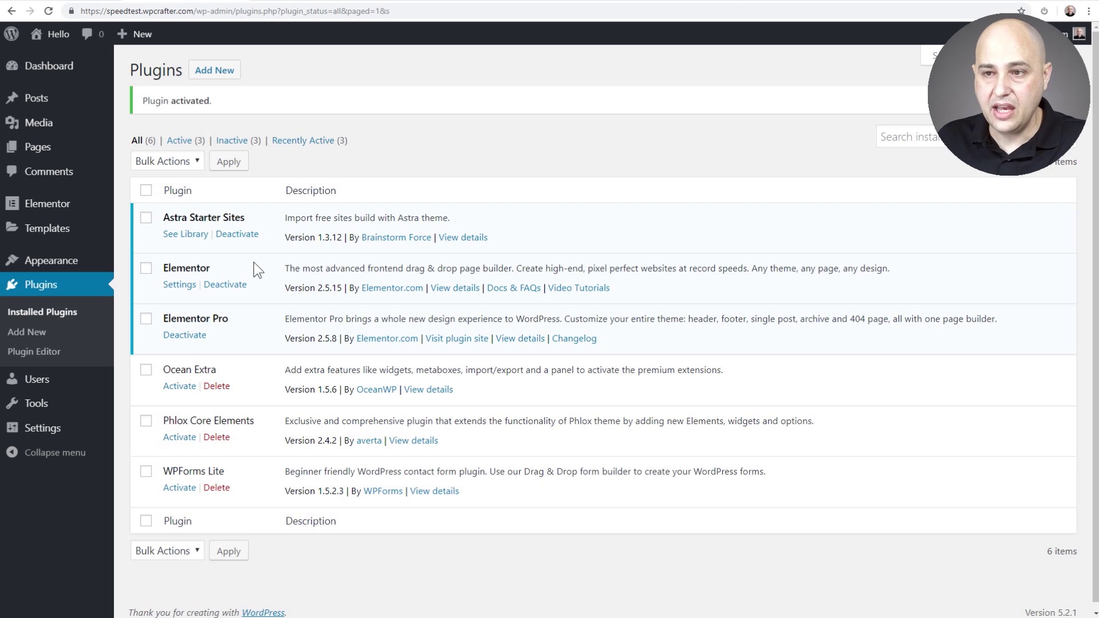
mouse_move(67, 271)
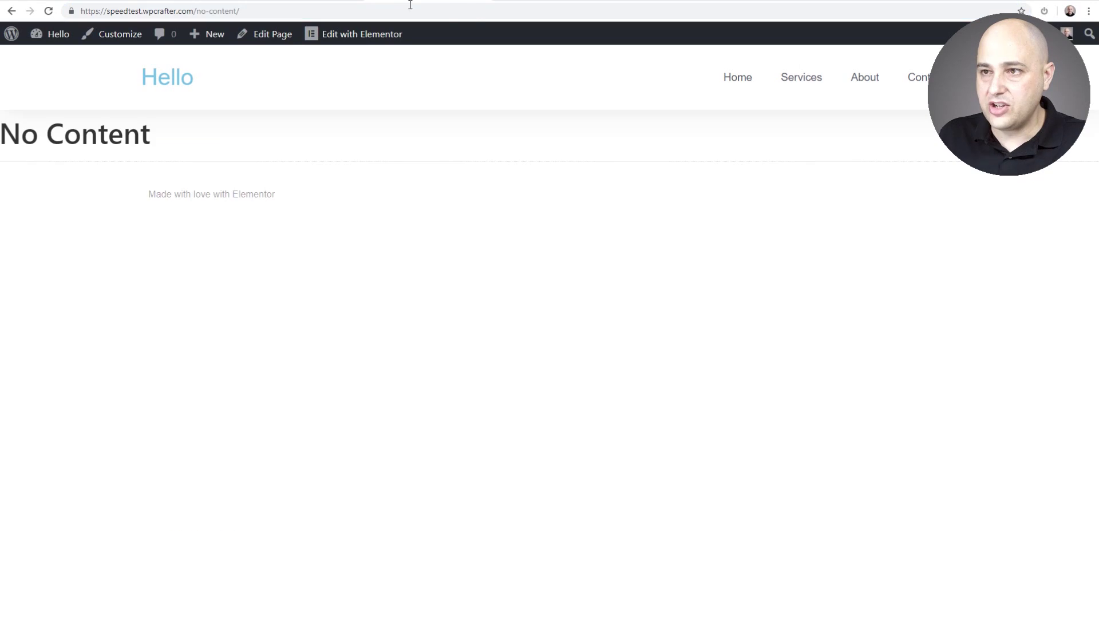
Step: Reload the No Content page to check its layout under the Astra theme
left_click(407, 7)
key("Return")
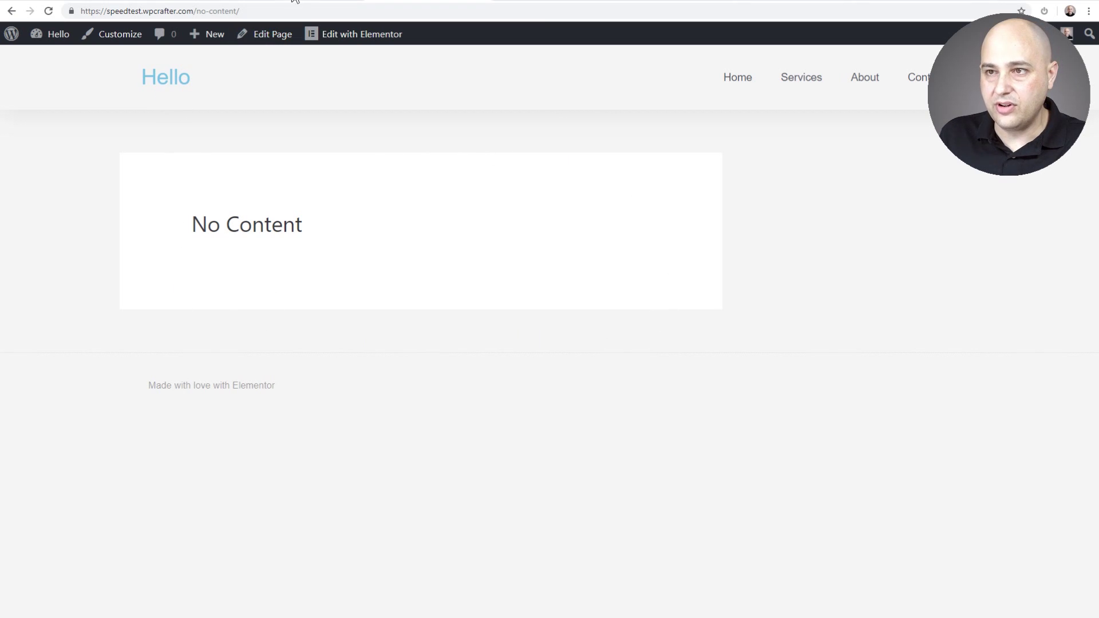
Step: Bulk edit the Footer and Header templates in Elementor's Theme Builder to set their status to Draft
left_click(200, 1)
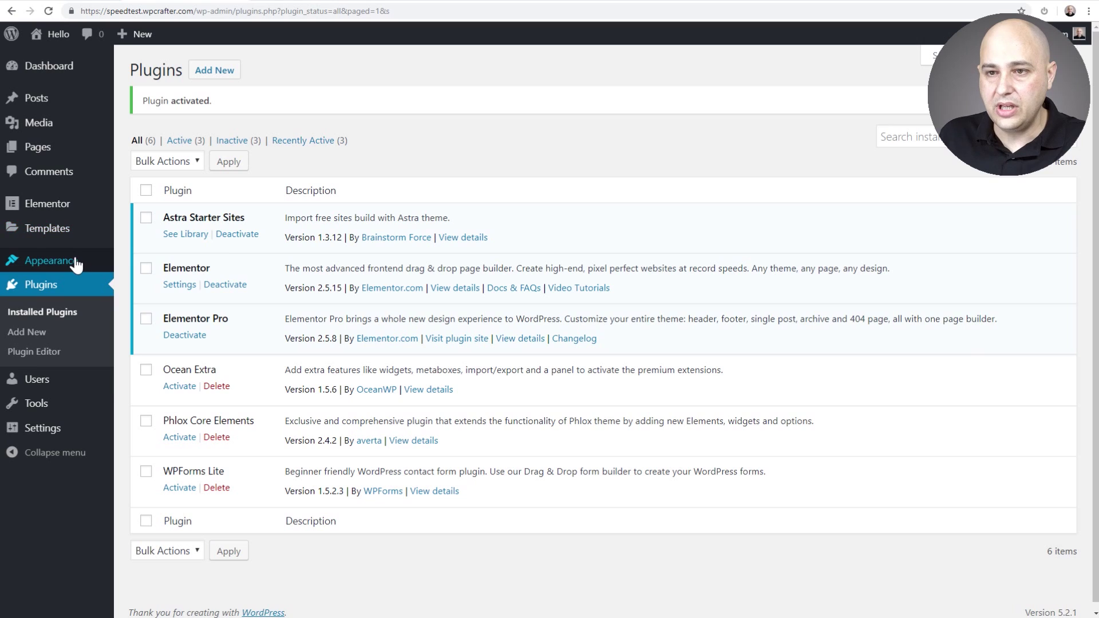
mouse_move(65, 226)
left_click(153, 267)
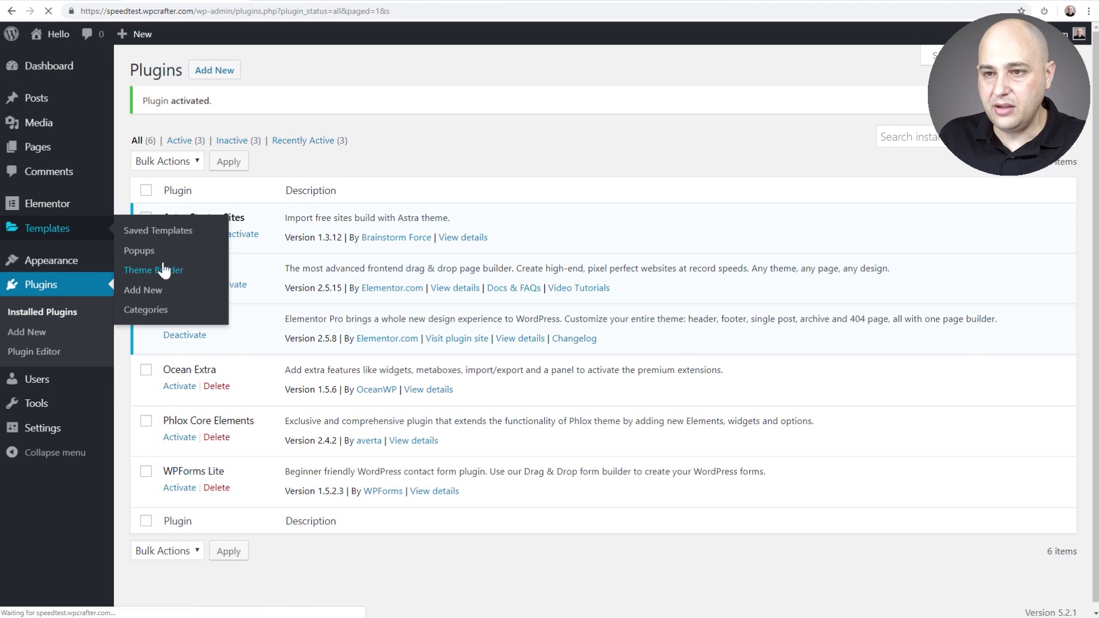
left_click(144, 211)
left_click(171, 182)
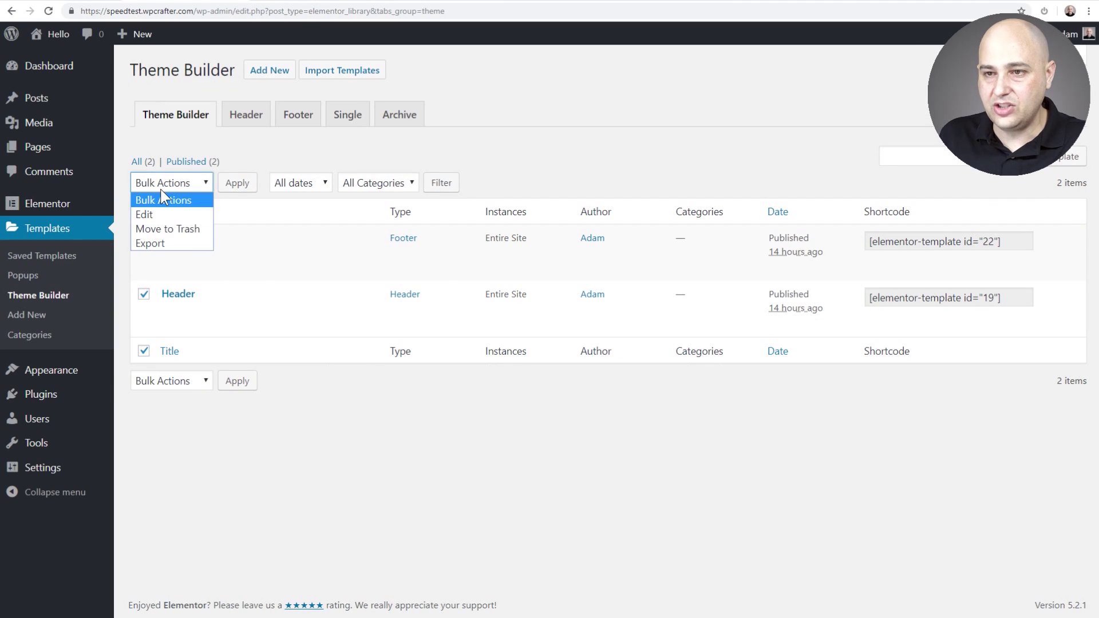
left_click(160, 213)
left_click(227, 186)
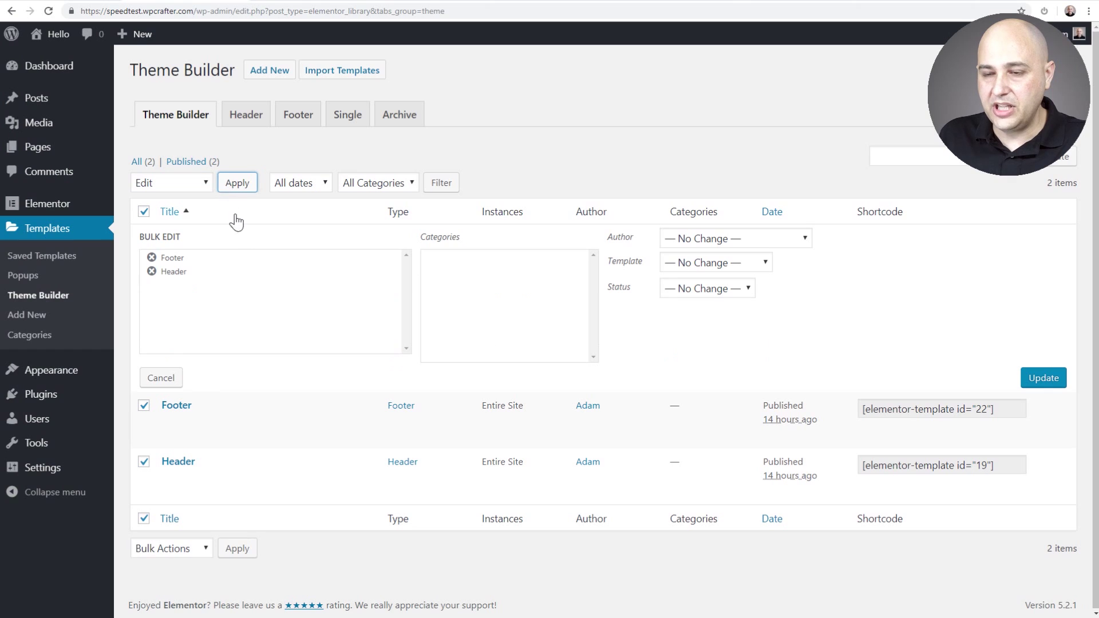
left_click(717, 289)
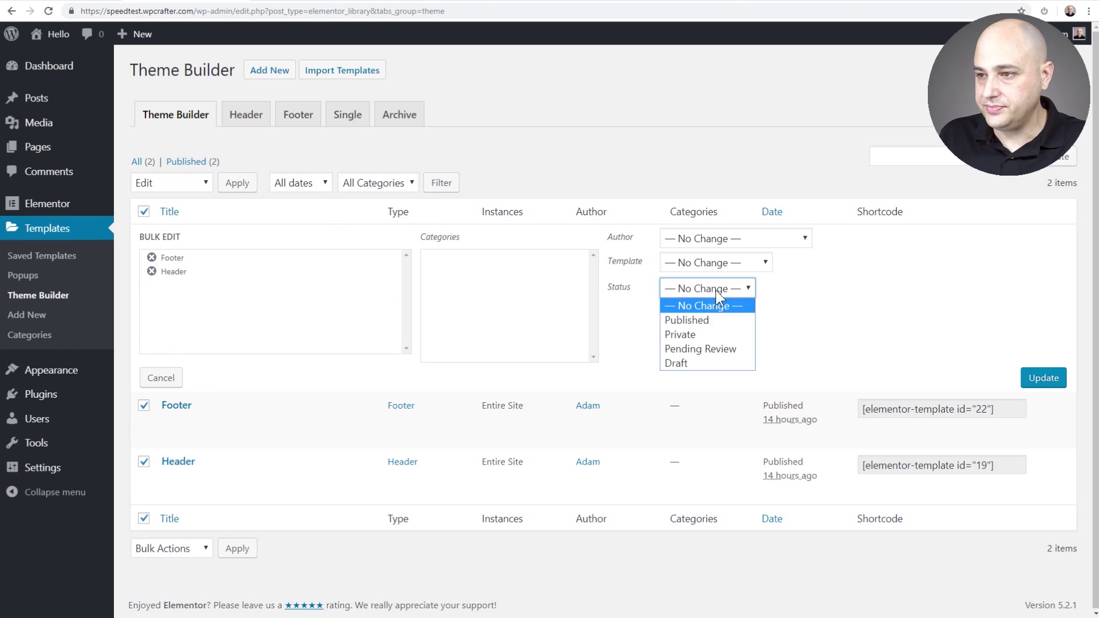
left_click(700, 363)
left_click(1044, 378)
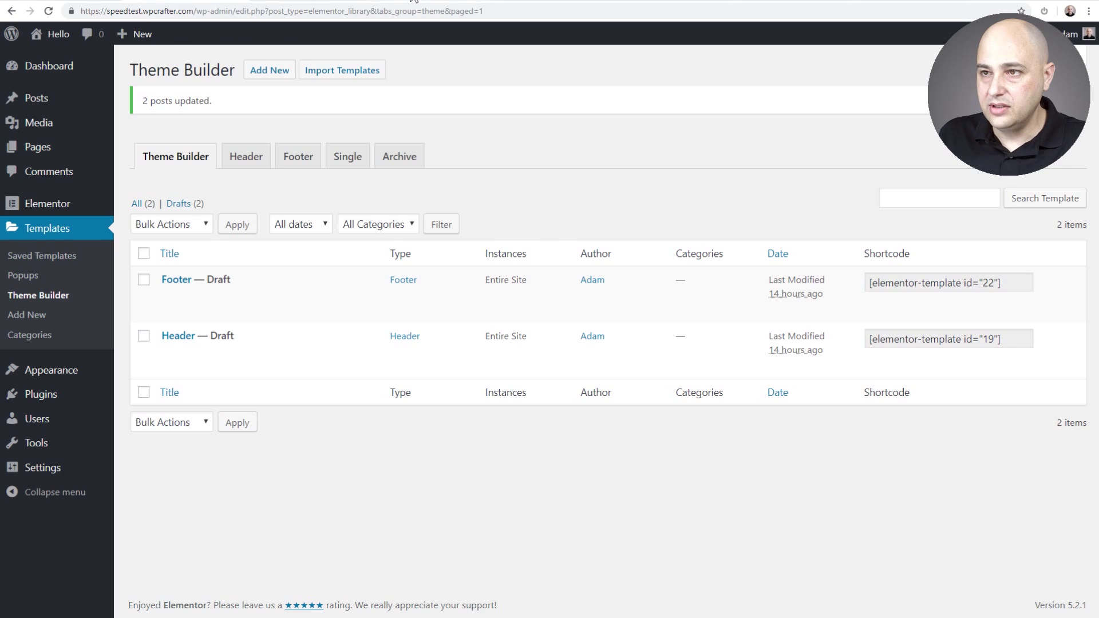
Step: Reload the No Content and Content pages to check that Astra's own header and footer are used
left_click(413, 1)
left_click(407, 11)
key("Return")
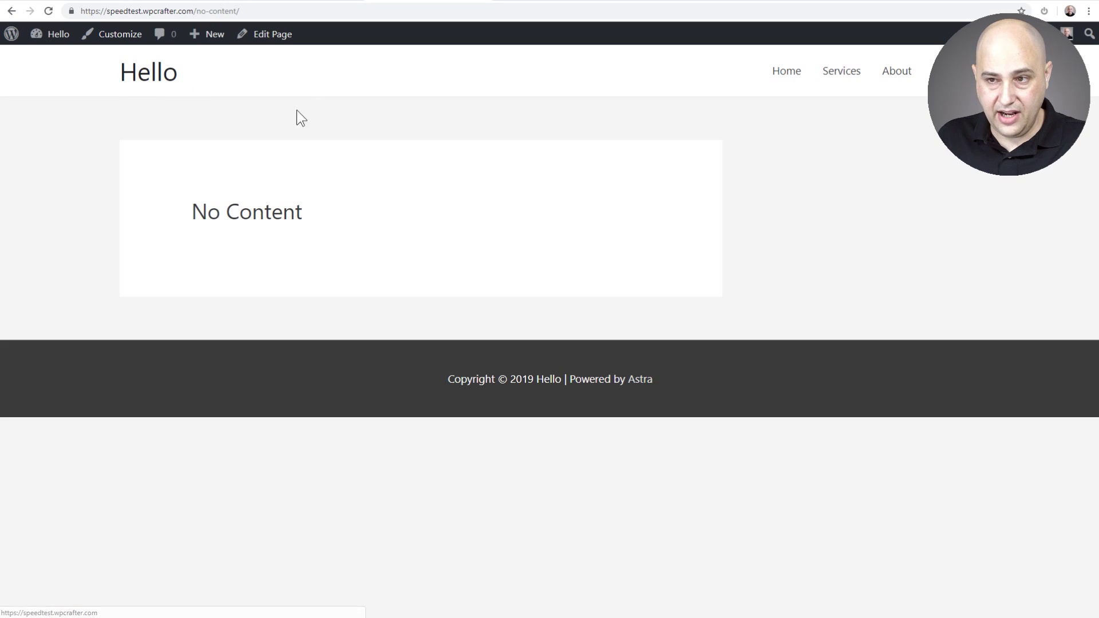
left_click(308, 2)
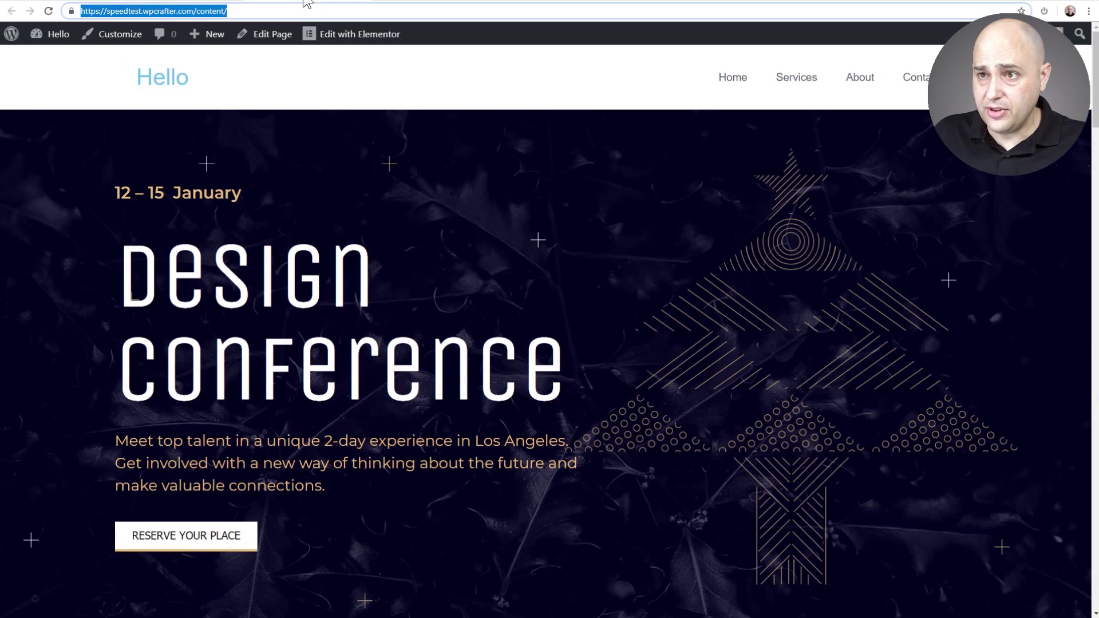
key("Return")
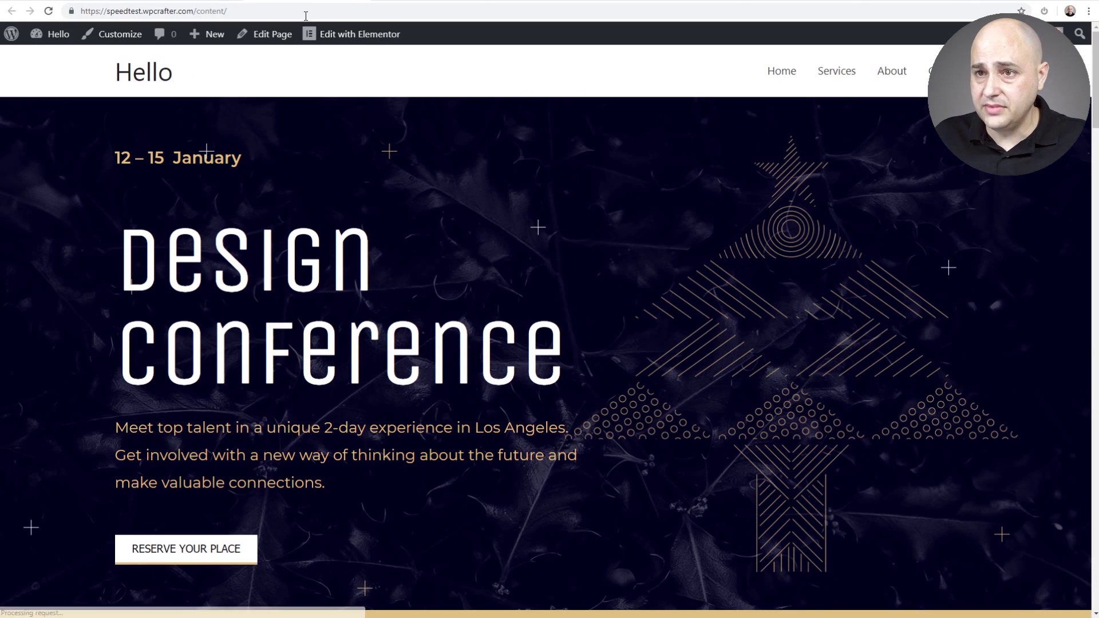
left_click(530, 3)
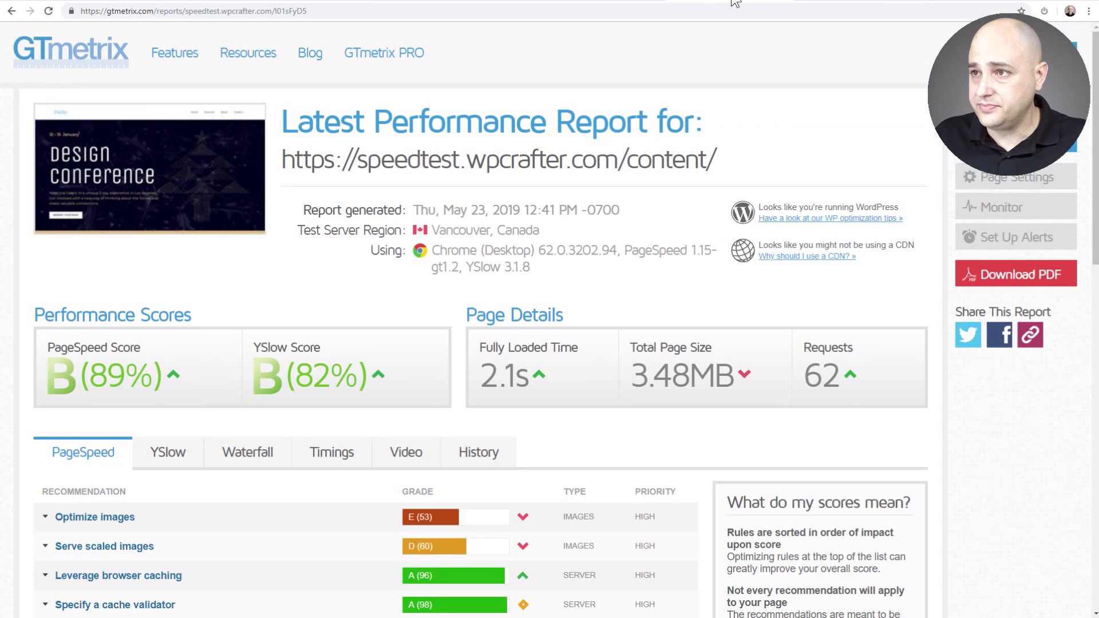
left_click(594, 6)
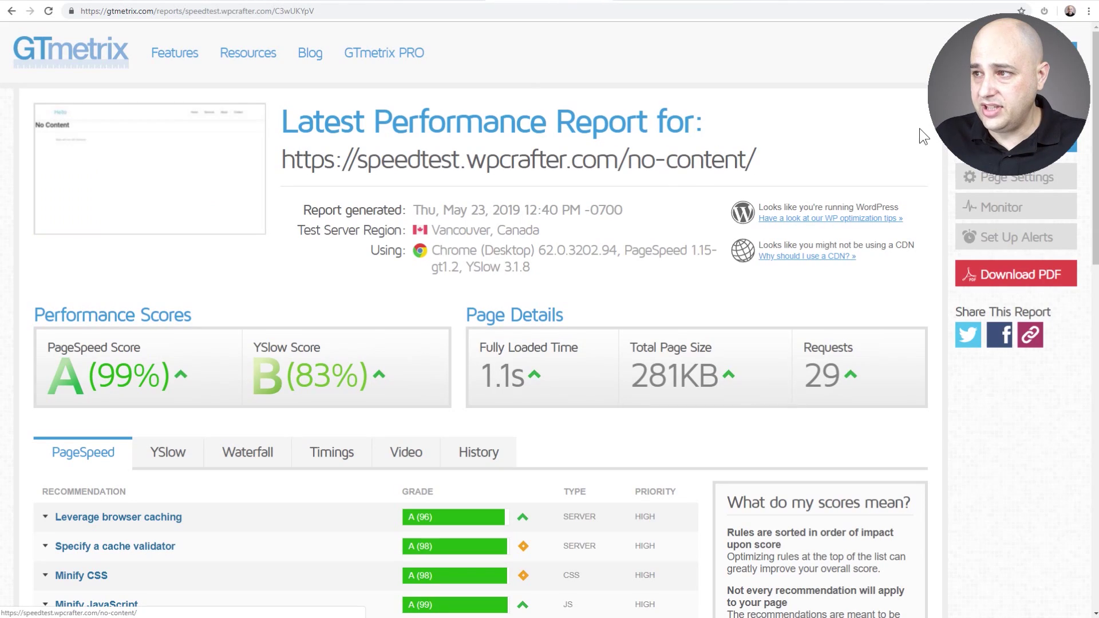
left_click(996, 143)
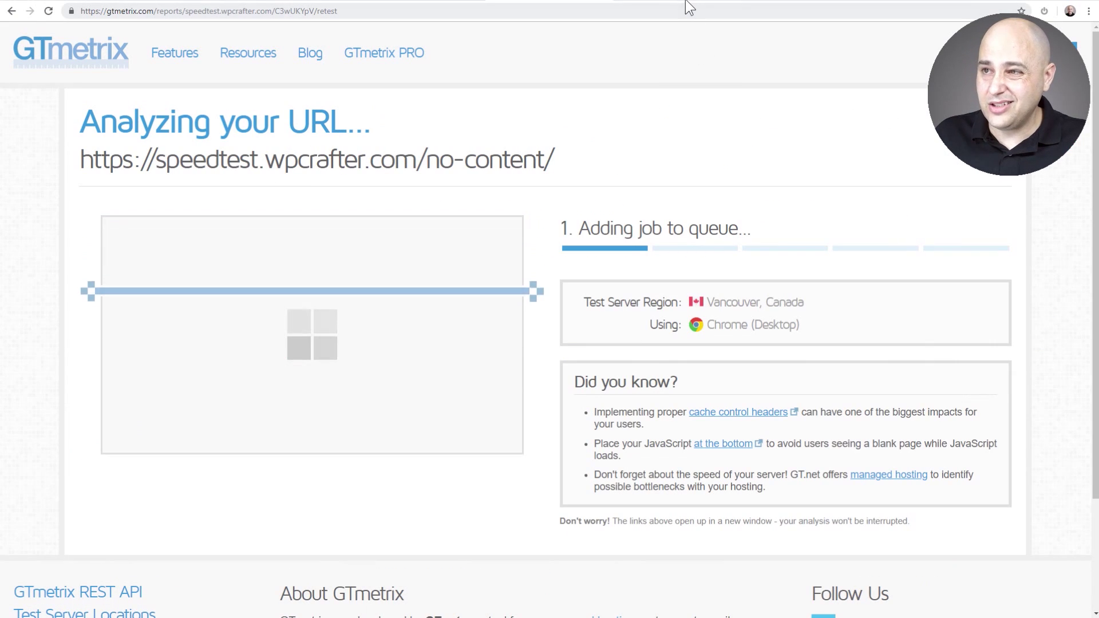
left_click(560, 4)
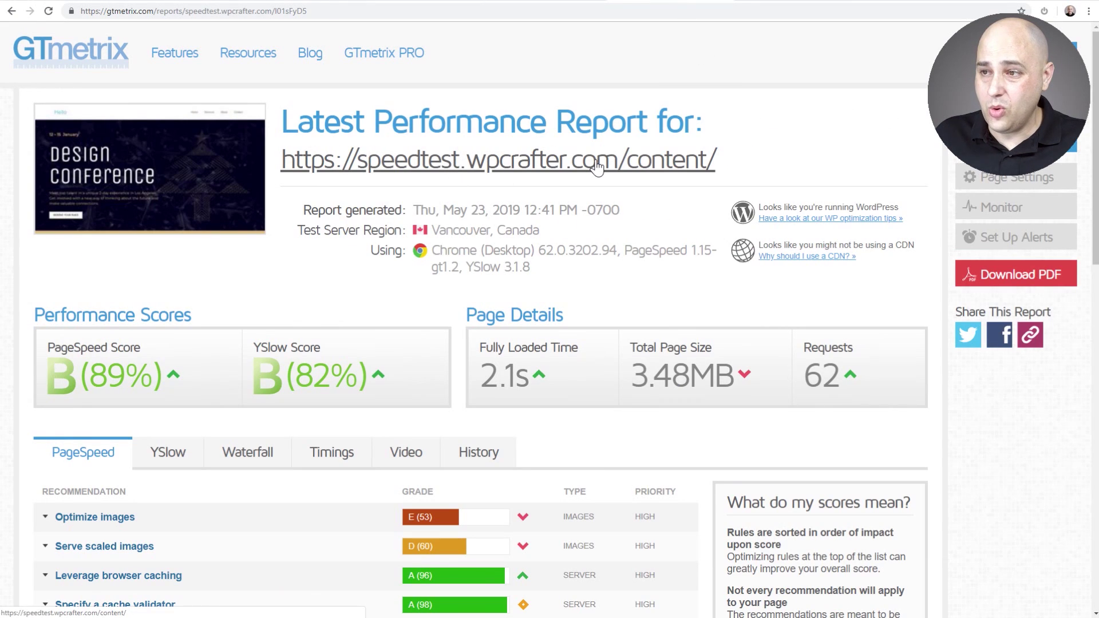
left_click(986, 112)
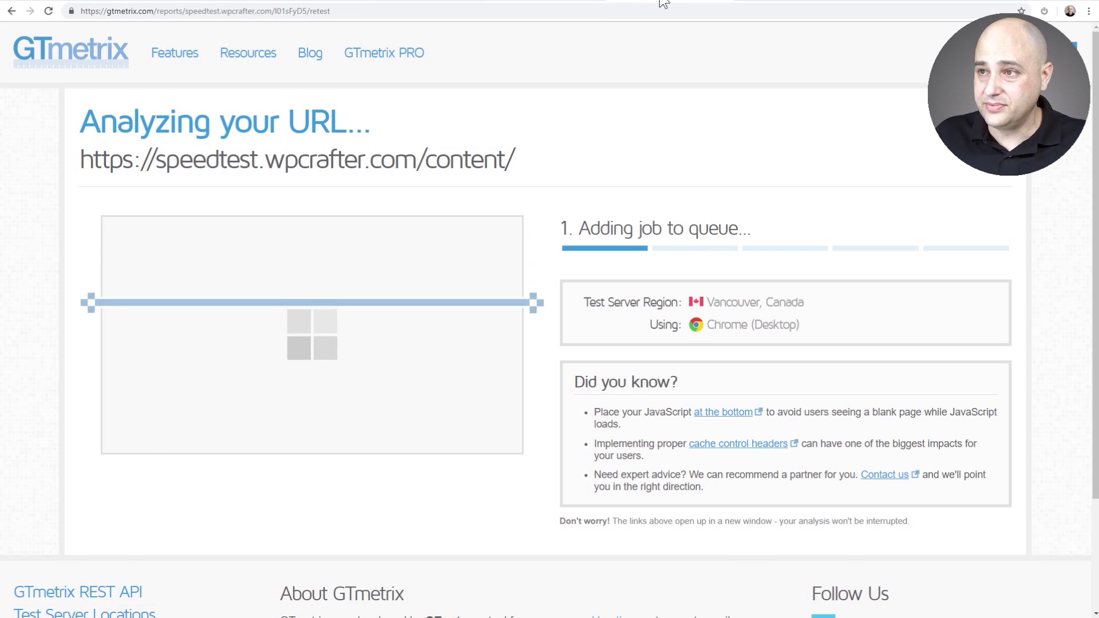
Step: View the new GTmetrix performance reports for the No Content and Content pages
left_click(663, 3)
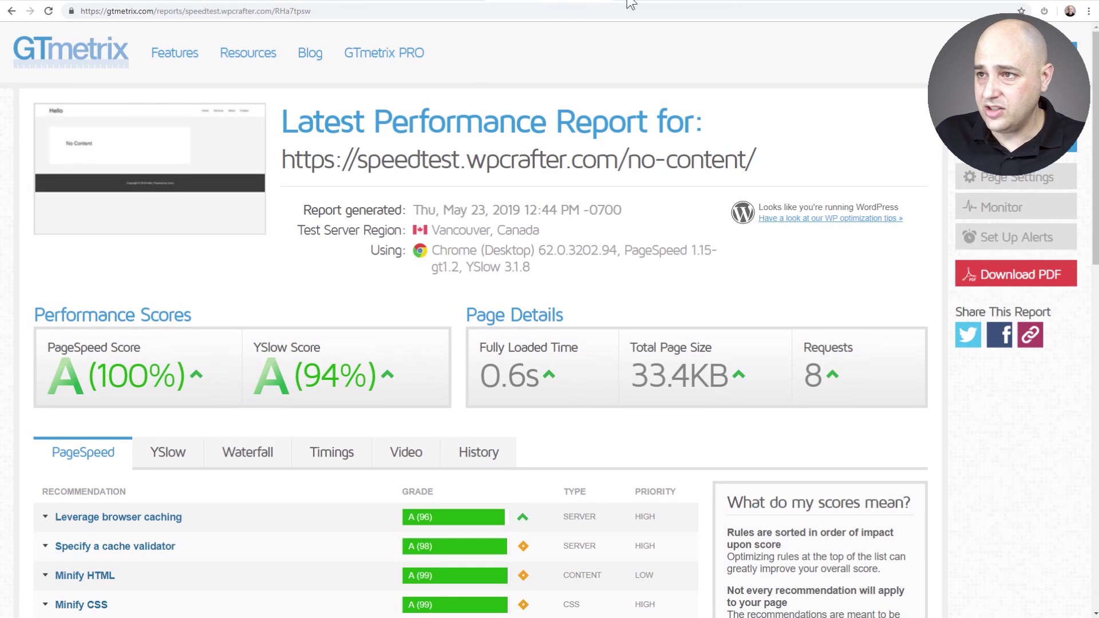
left_click(651, 3)
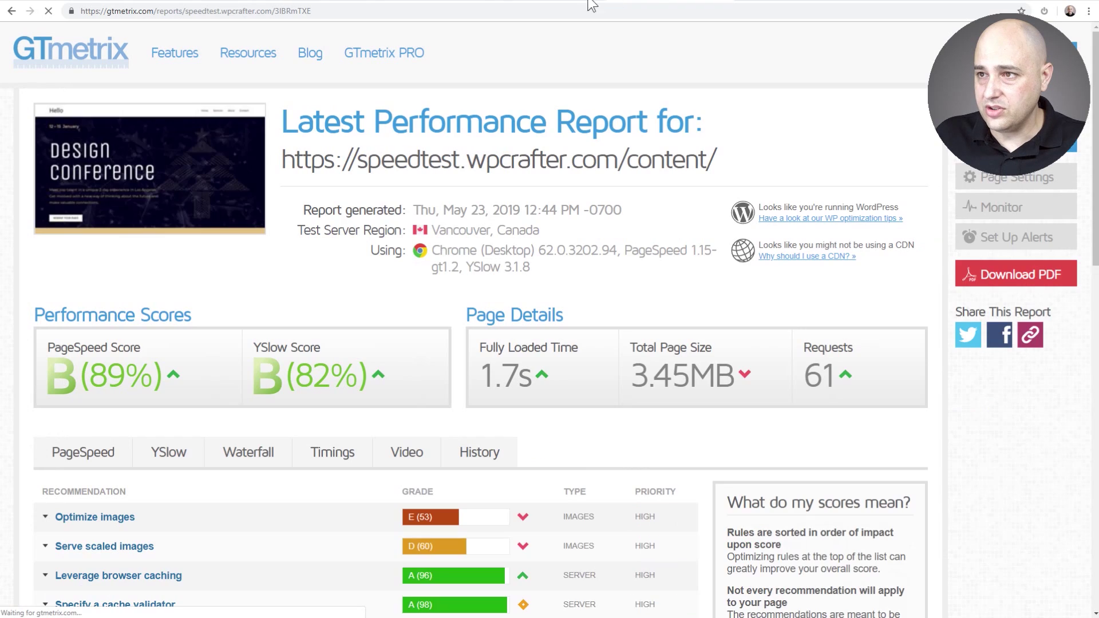
left_click(545, 3)
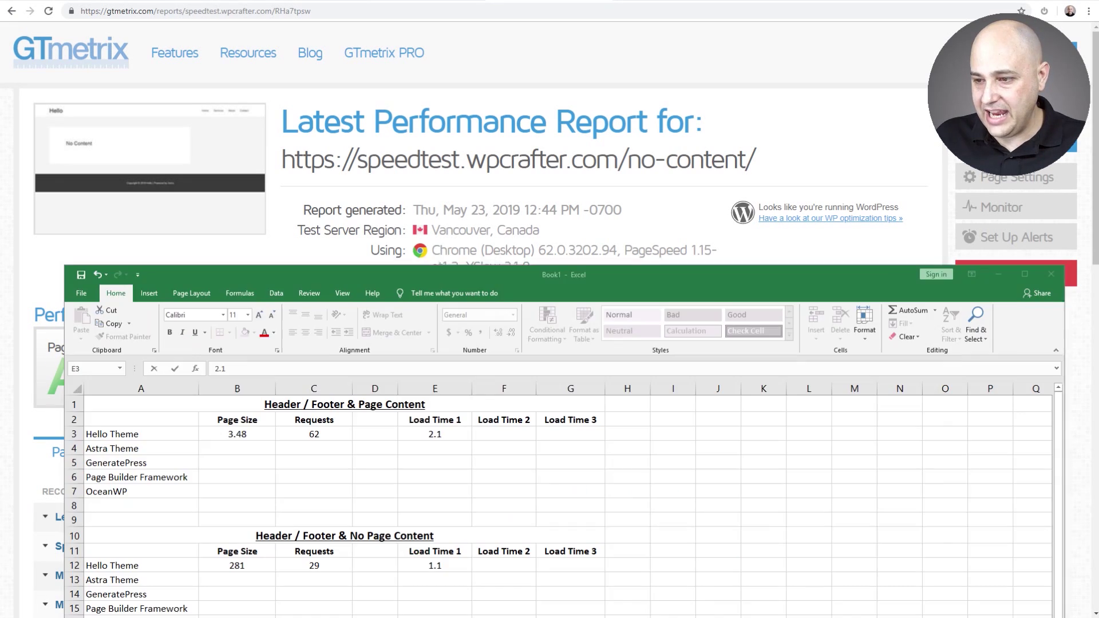
Step: In the Excel workbook, record Astra Theme's no-page-content results: page size 33.4kb, 8 requests, load time 0.6; set Hello Theme's page-content size to 3.48mb
left_click(667, 615)
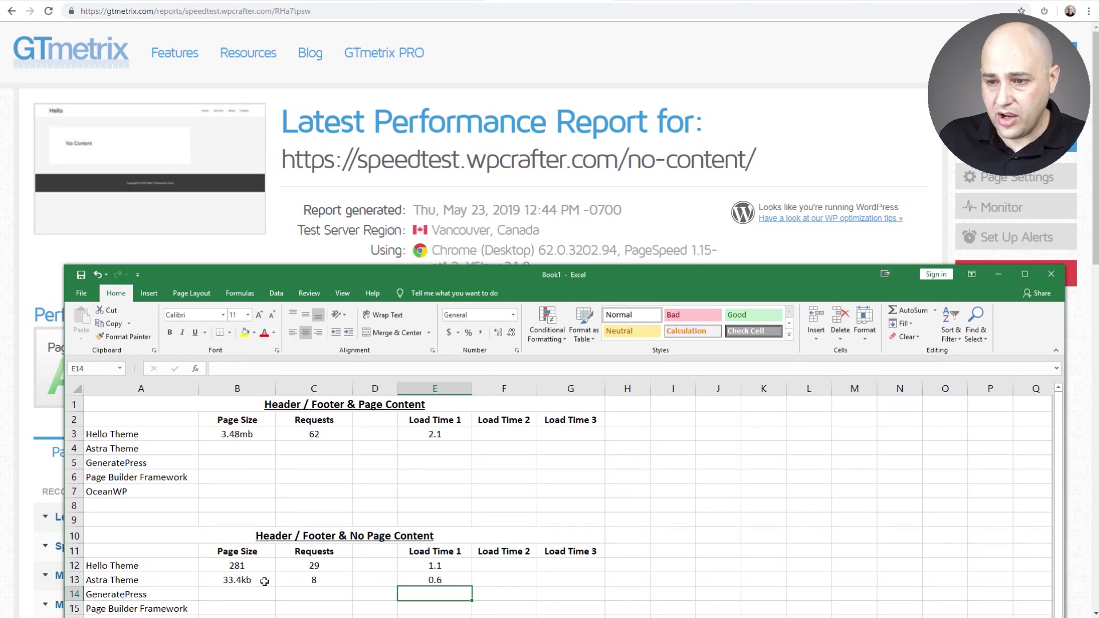
left_click(266, 580)
left_click(329, 568)
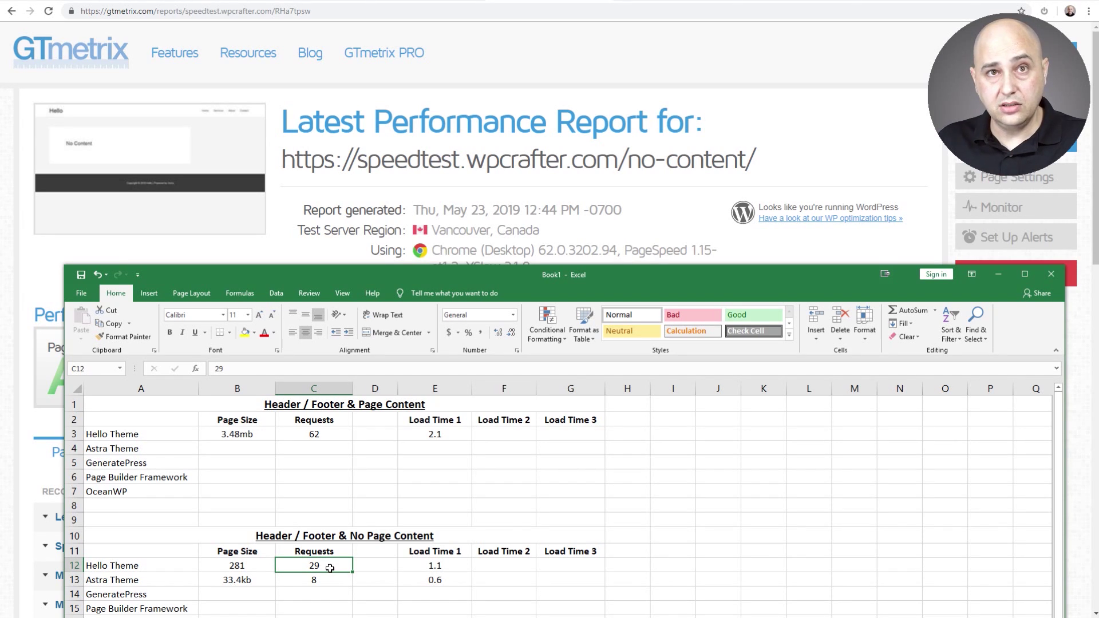
left_click(330, 577)
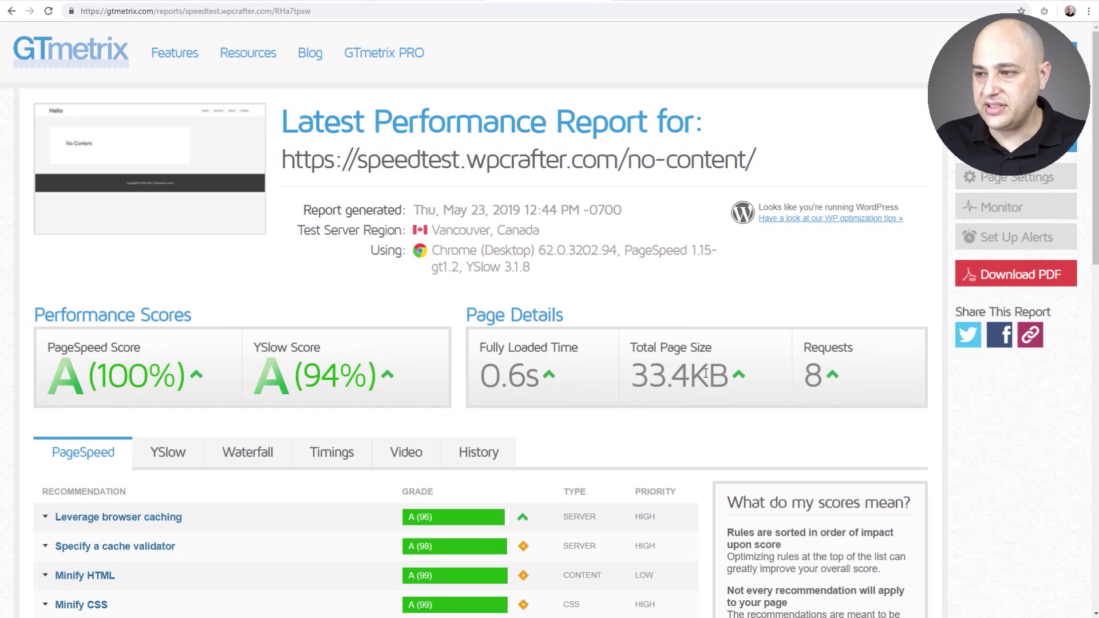
Step: Record Astra Theme's page-content results from the Content page's GTmetrix report in Excel: page size 3.45mb, 61 requests, load time 1.7
left_click(653, 1)
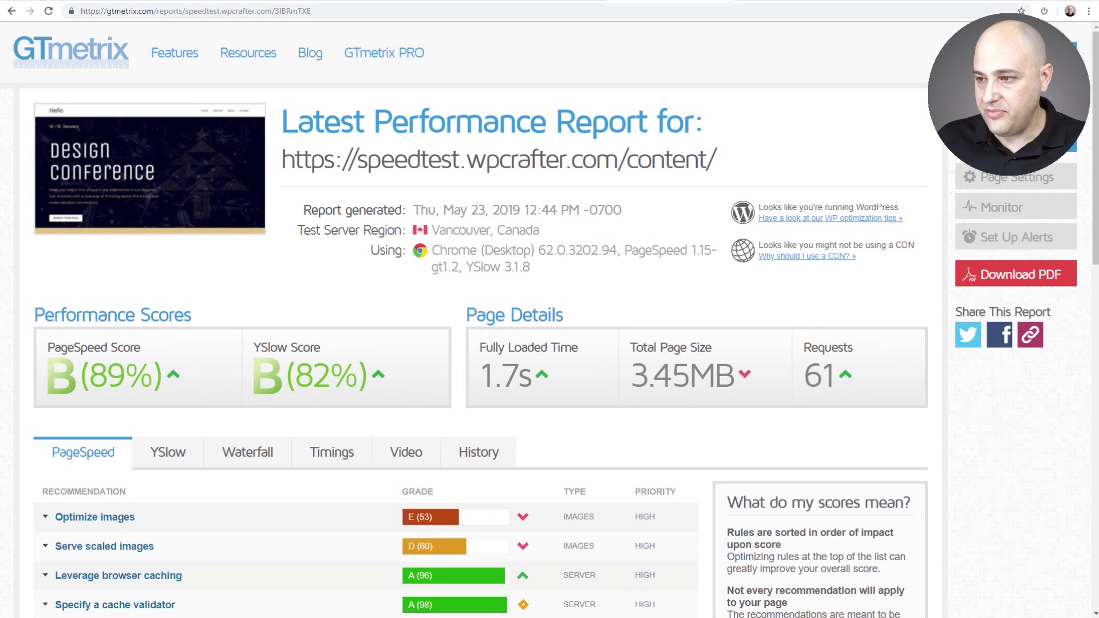
key("alt+Tab")
left_click(231, 448)
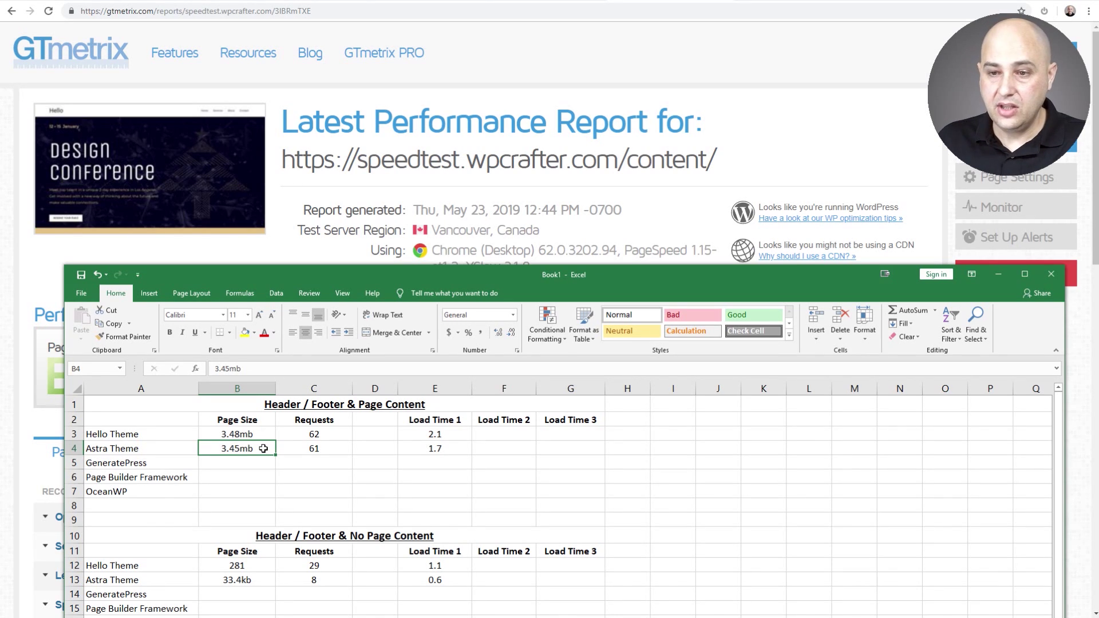
left_click(289, 447)
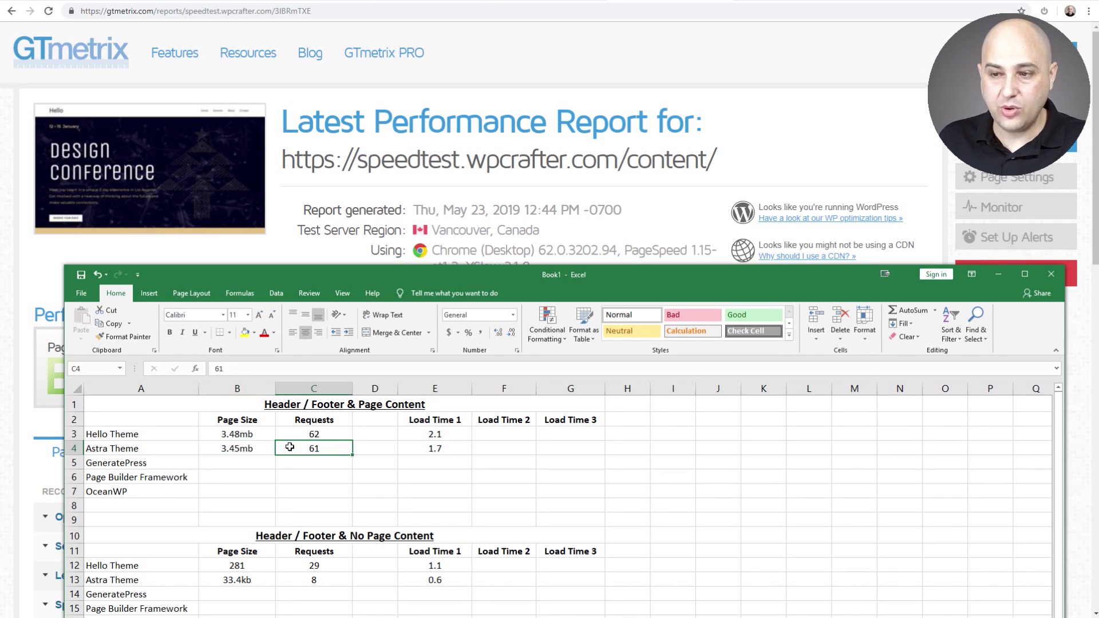
left_click(290, 436)
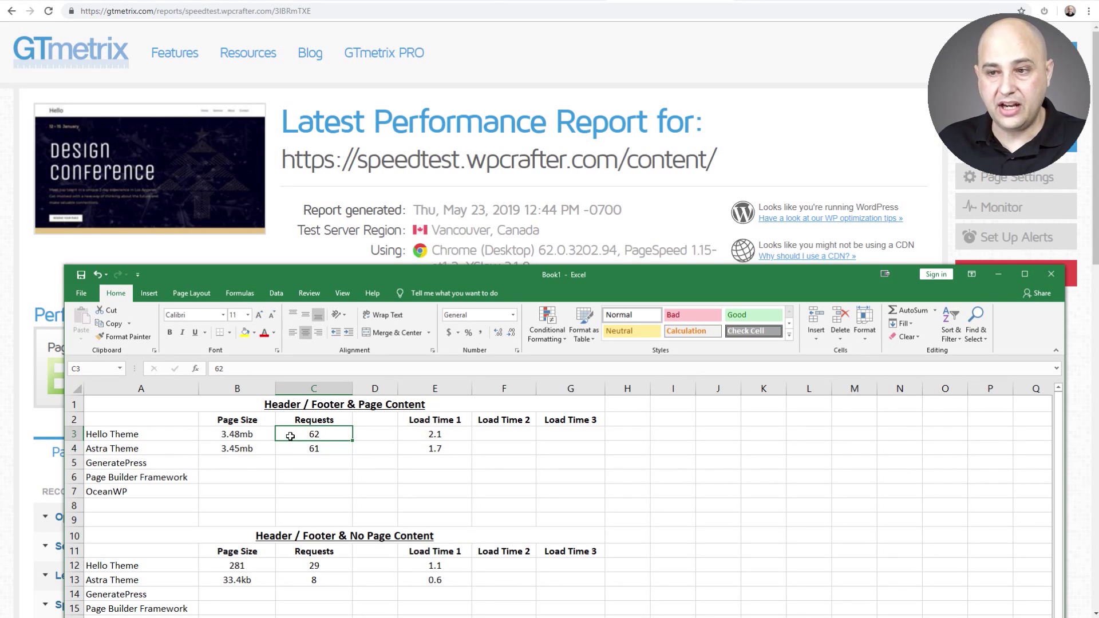
left_click(294, 582)
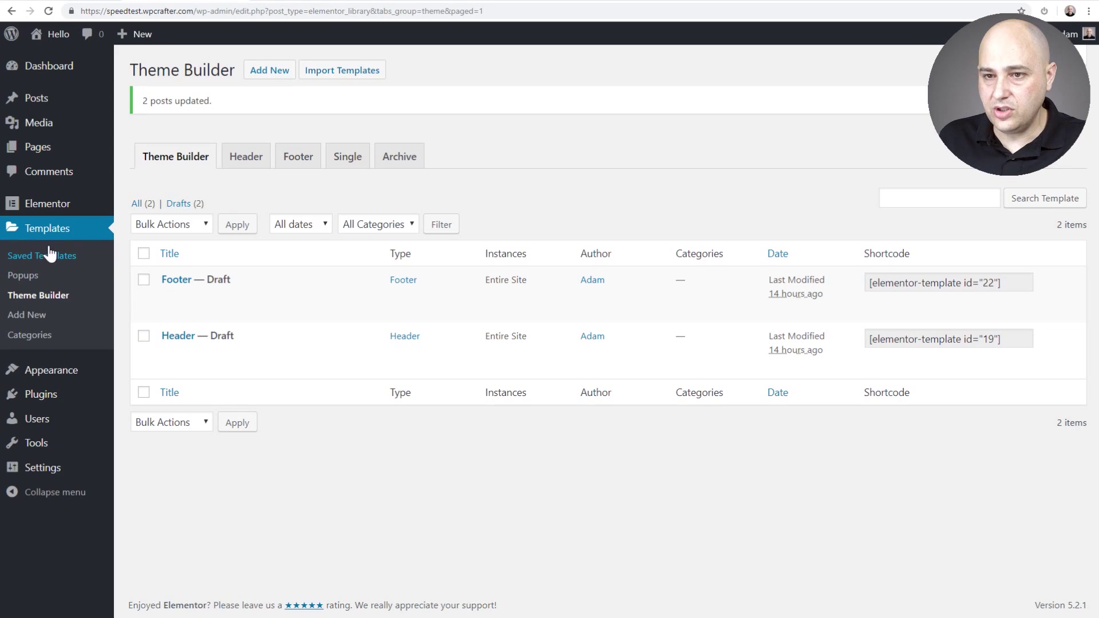
Step: Activate the GeneratePress theme in WordPress and deactivate the Astra Starter Sites plugin
mouse_move(34, 379)
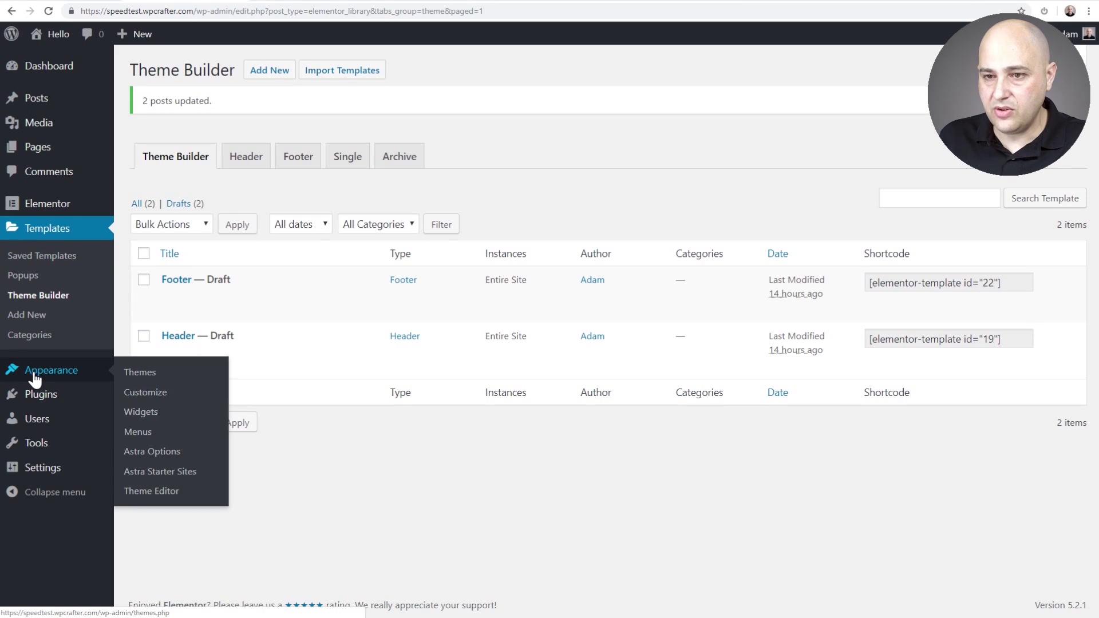
left_click(129, 373)
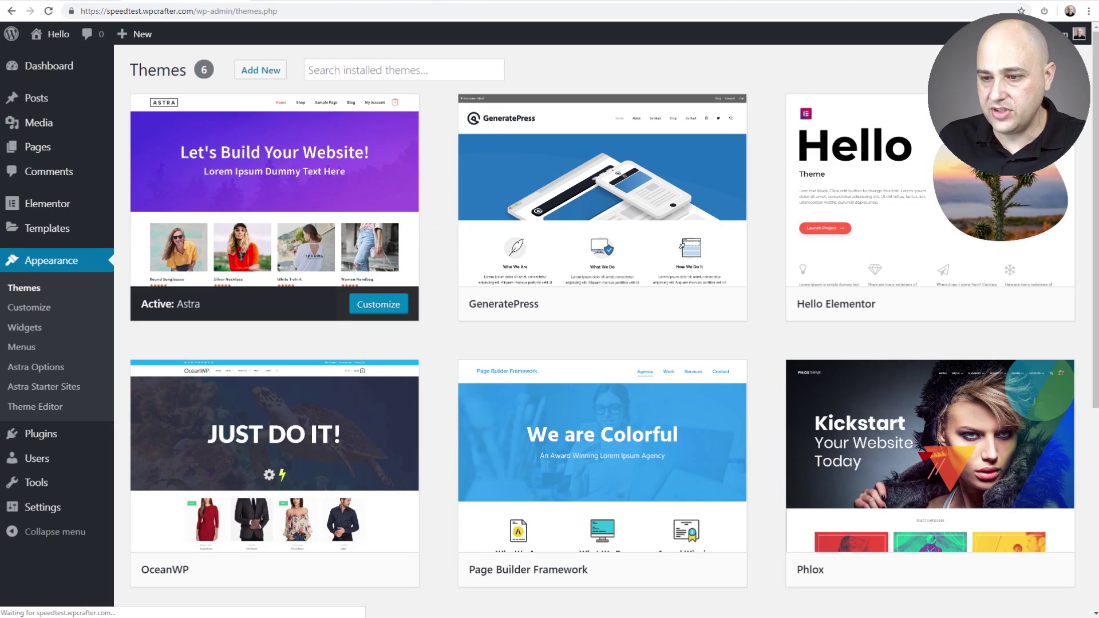
left_click(637, 305)
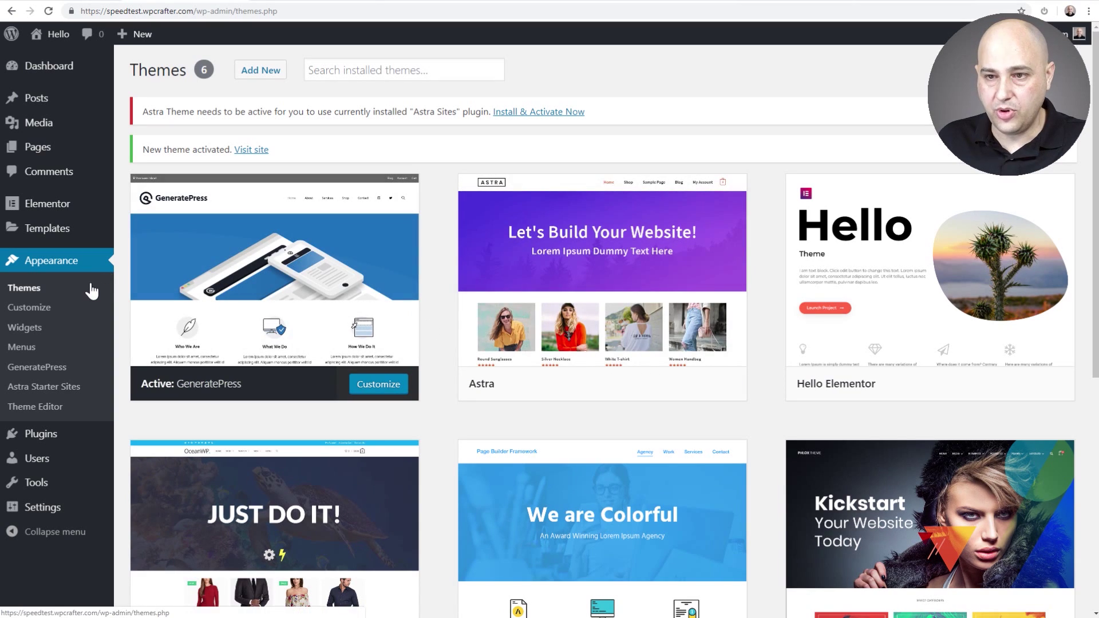
left_click(45, 435)
left_click(185, 234)
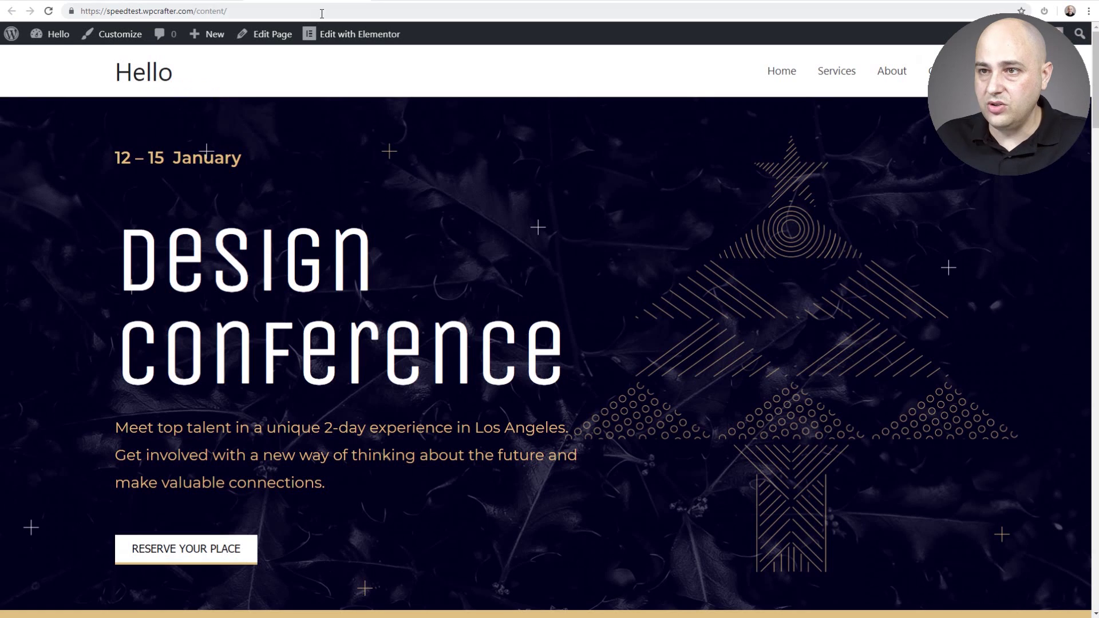
Step: Reload the Content and No Content pages of speedtest.wpcrafter.com with GeneratePress active
left_click(325, 15)
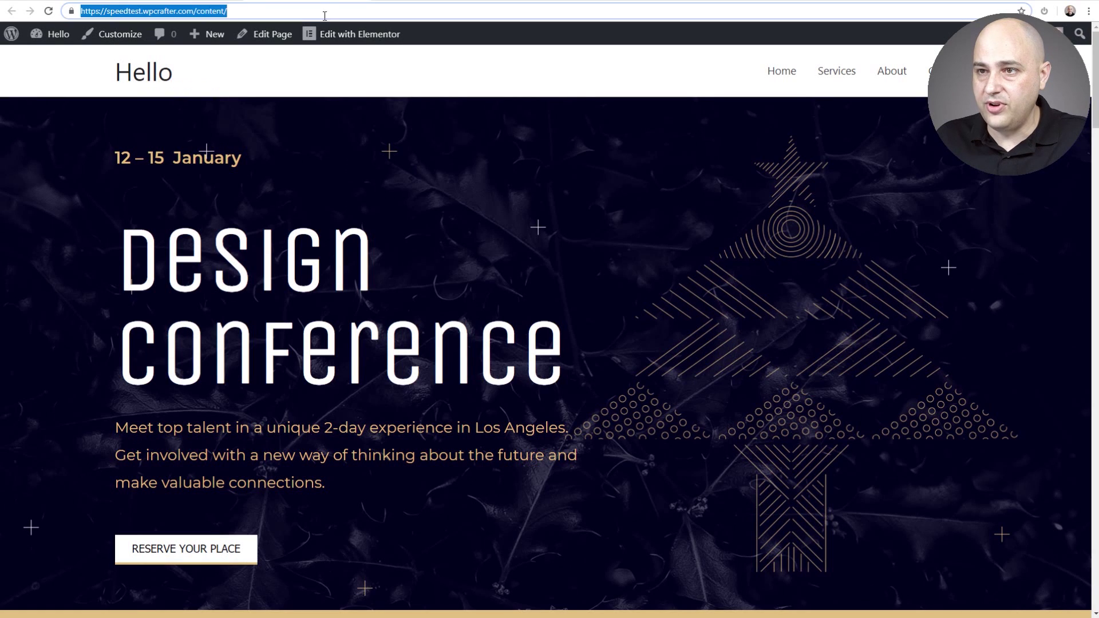
key("Return")
left_click(408, 1)
left_click(407, 10)
key("Return")
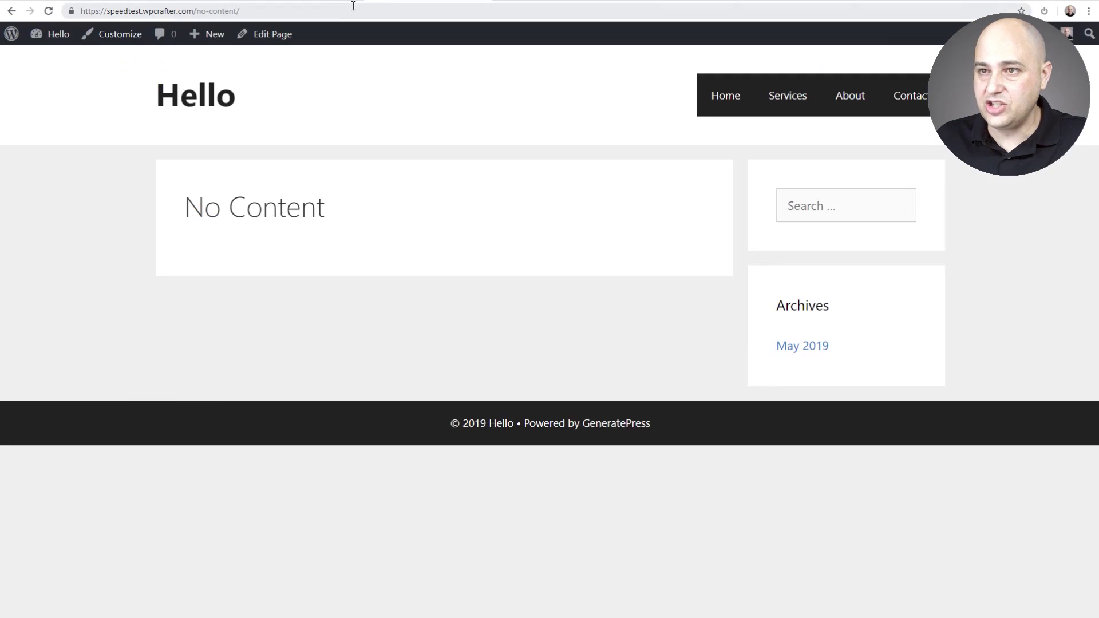
Step: Examine the GeneratePress header, page body and footer on the Content page, and check the No Content page
left_click(353, 2)
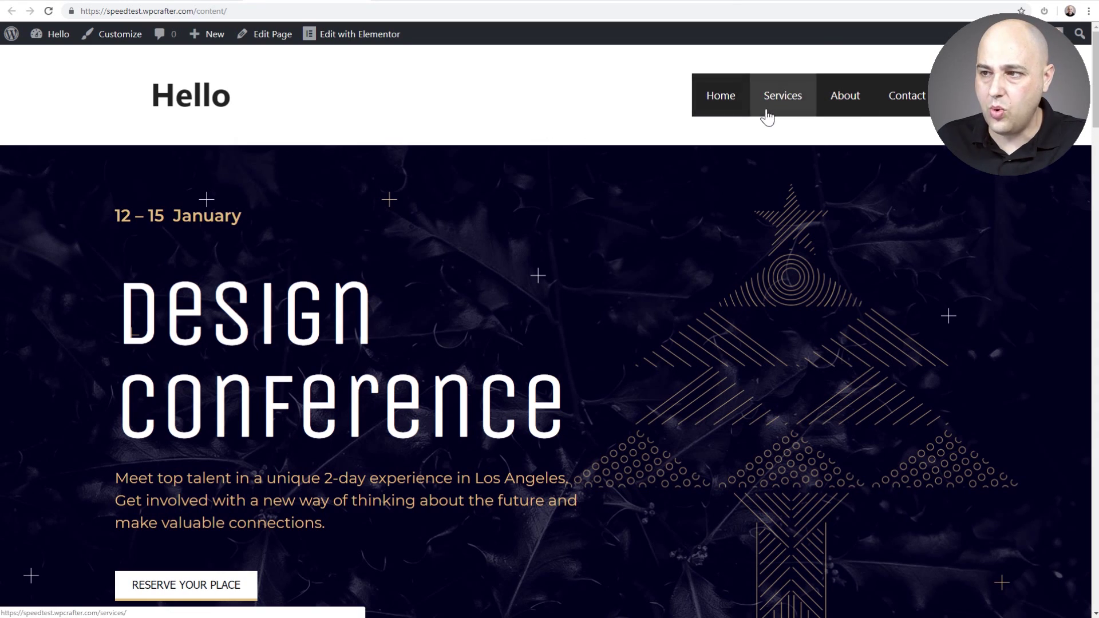
scroll(434, 161, "down", 6)
scroll(434, 161, "down", 20)
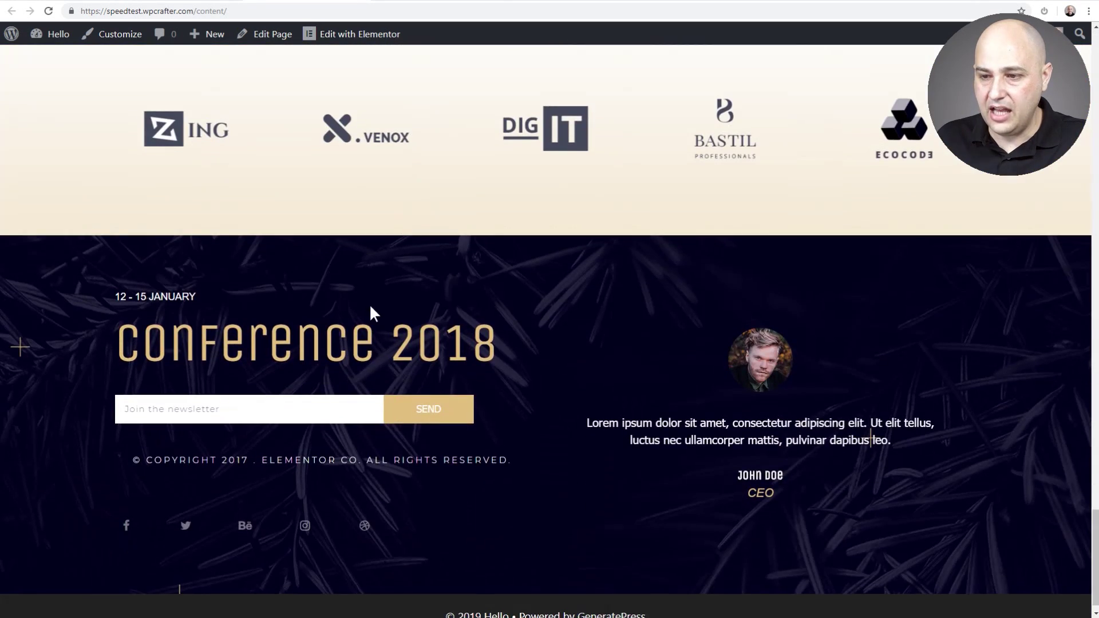
scroll(371, 312, "down", 1)
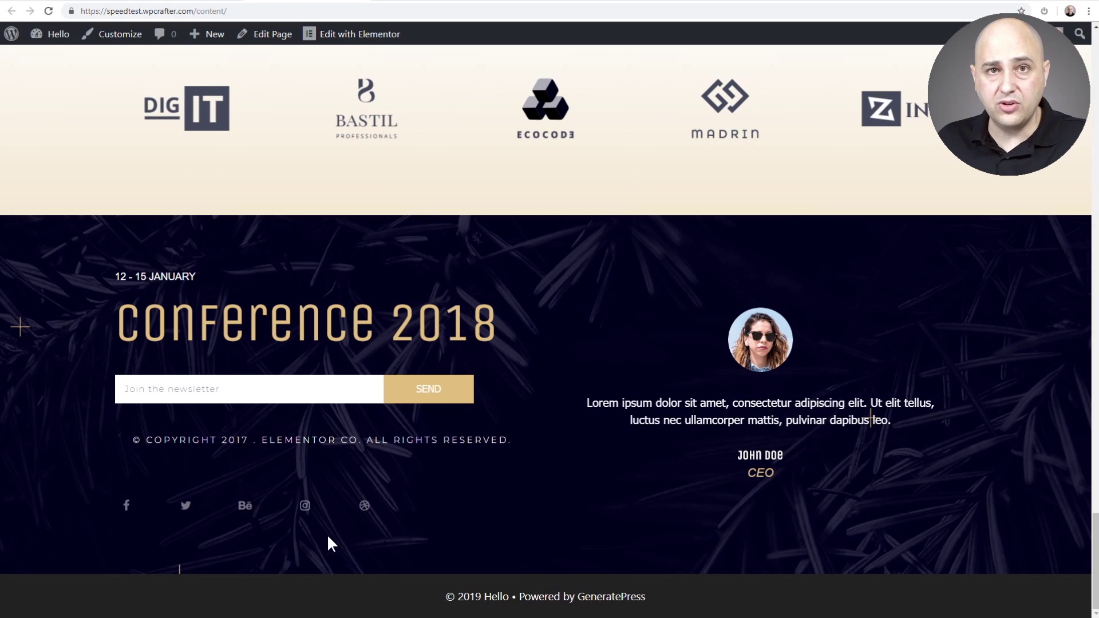
scroll(327, 534, "up", 20)
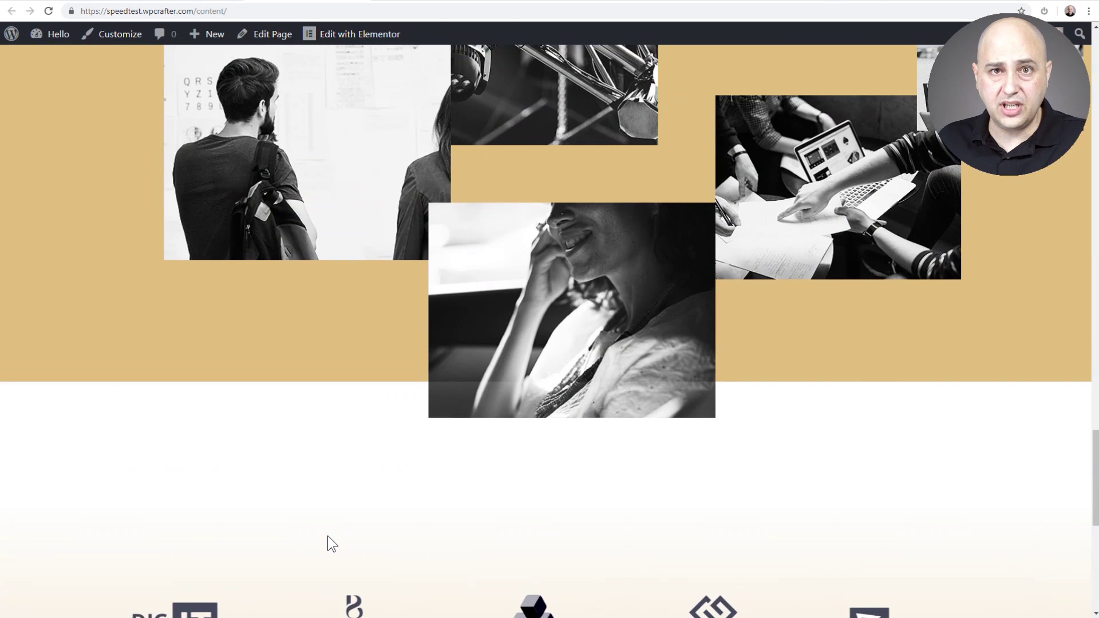
scroll(327, 536, "up", 10)
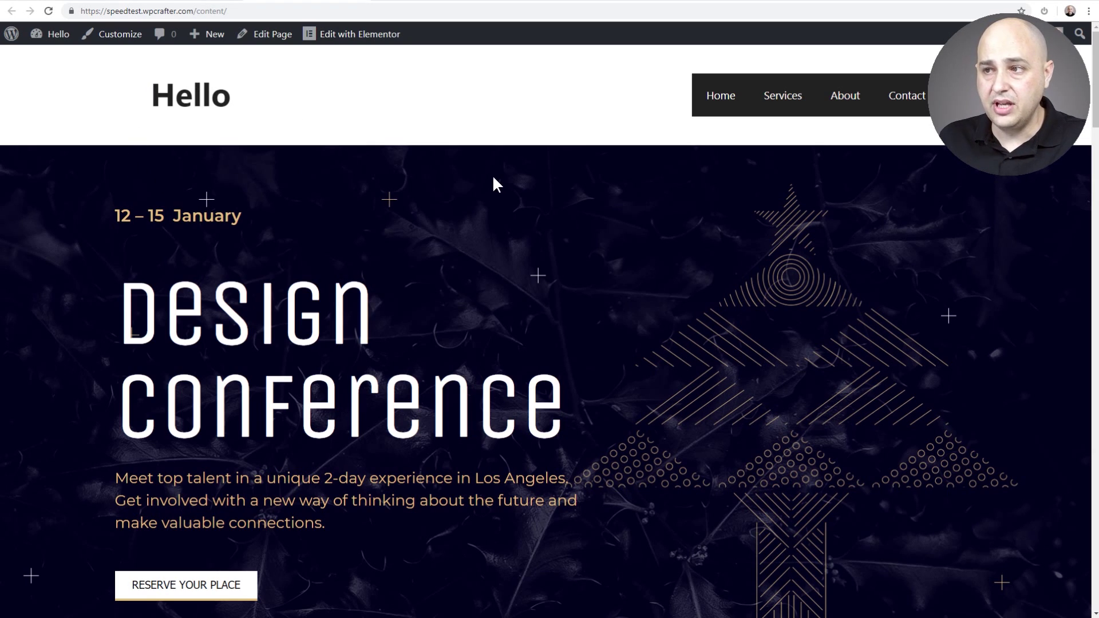
left_click(418, 1)
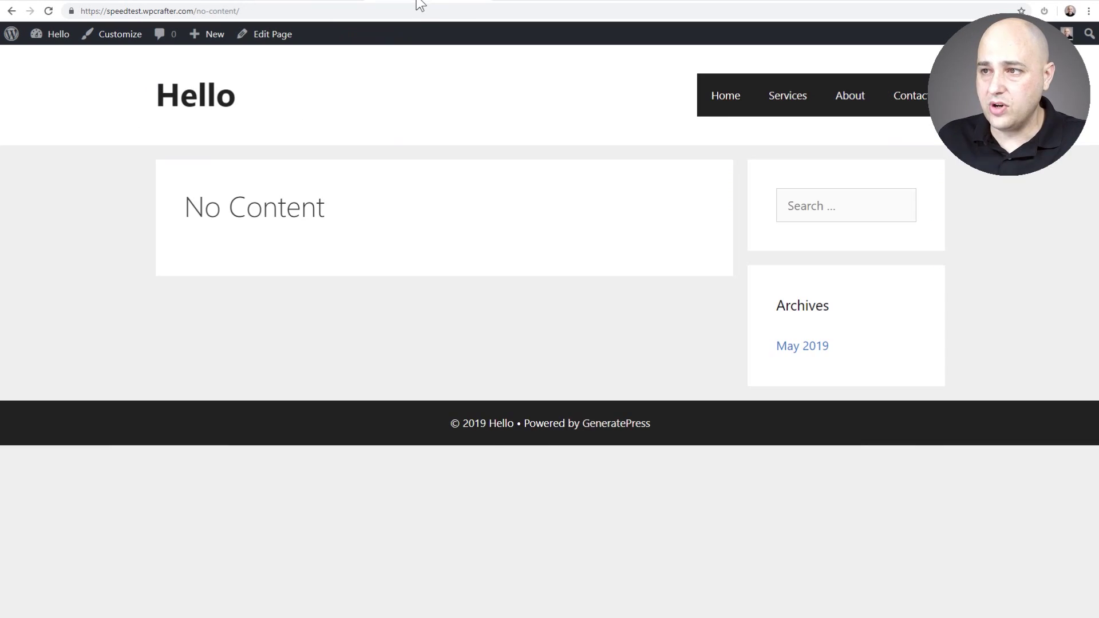
Step: Retest both the no-content and content URLs in GTmetrix with GeneratePress active
left_click(536, 5)
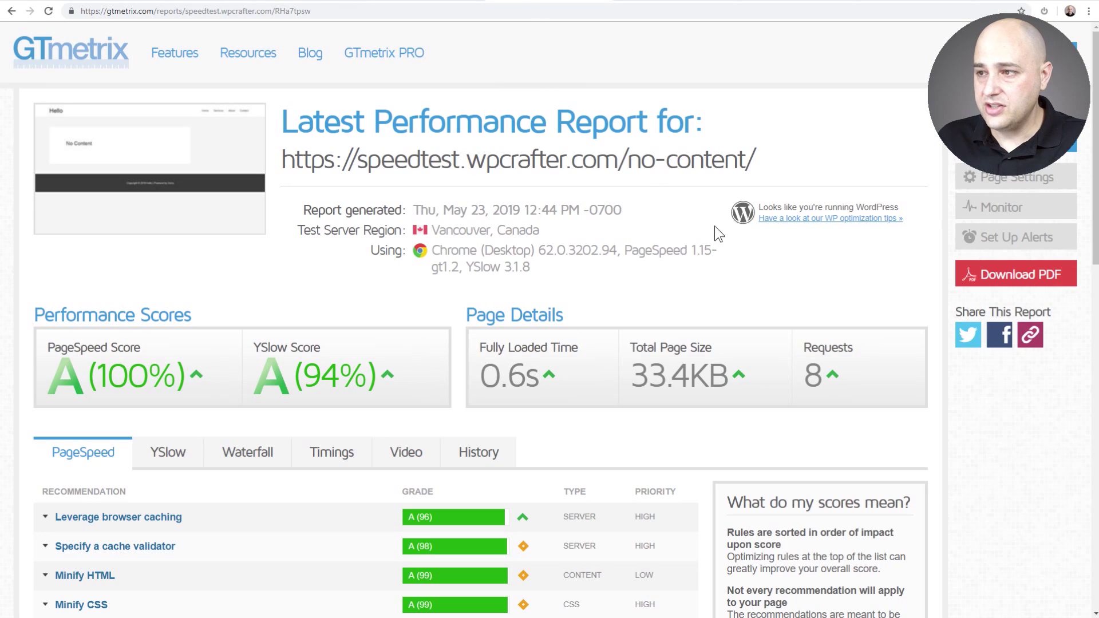
left_click(738, 3)
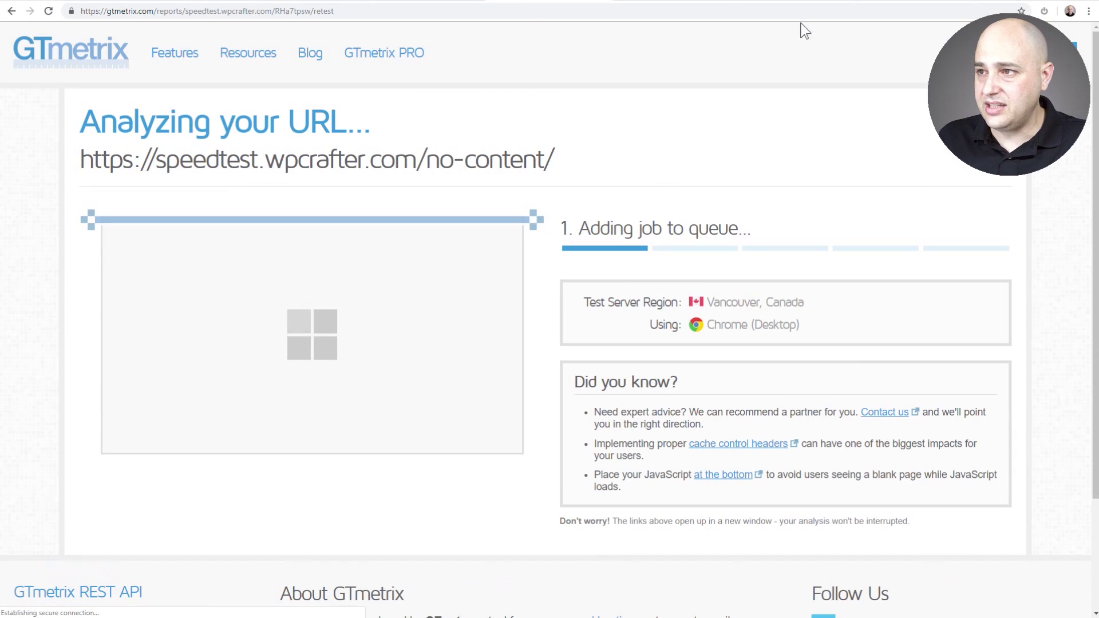
left_click(675, 3)
left_click(653, 3)
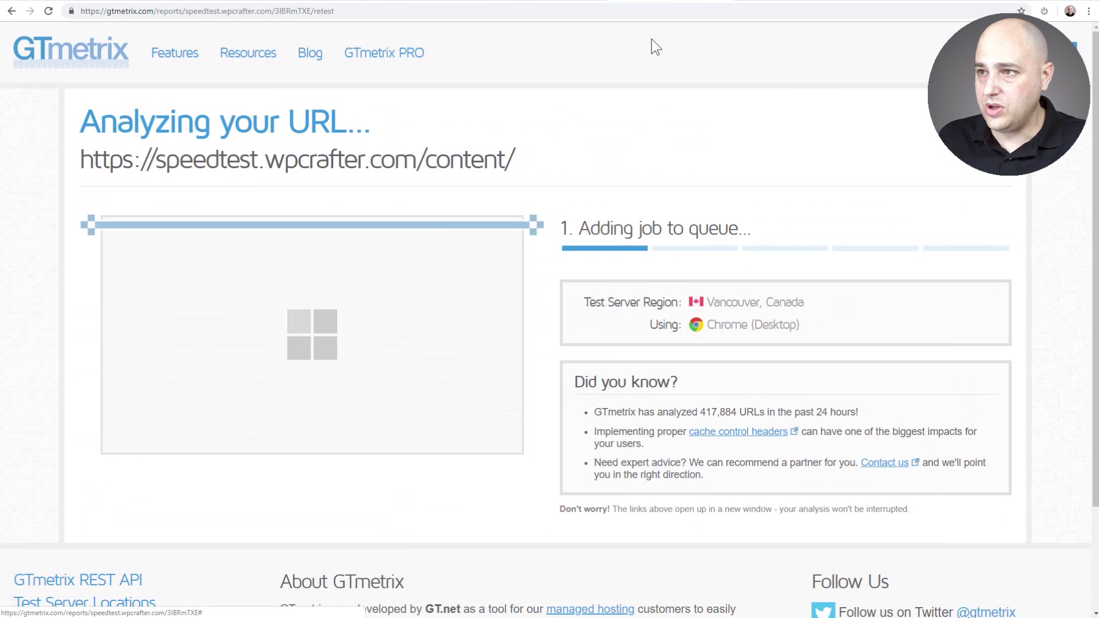
Step: Record GeneratePress's no-page-content results from its GTmetrix report in Excel: page size 26.5kb, 10 requests, load time 0.5
left_click(548, 4)
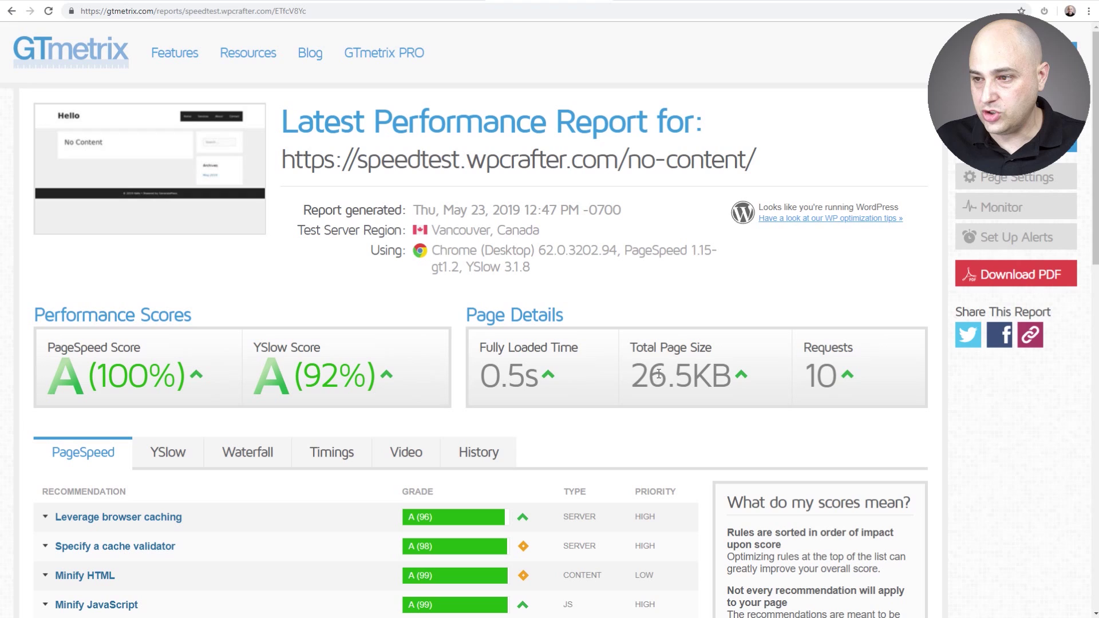
key("alt+Tab")
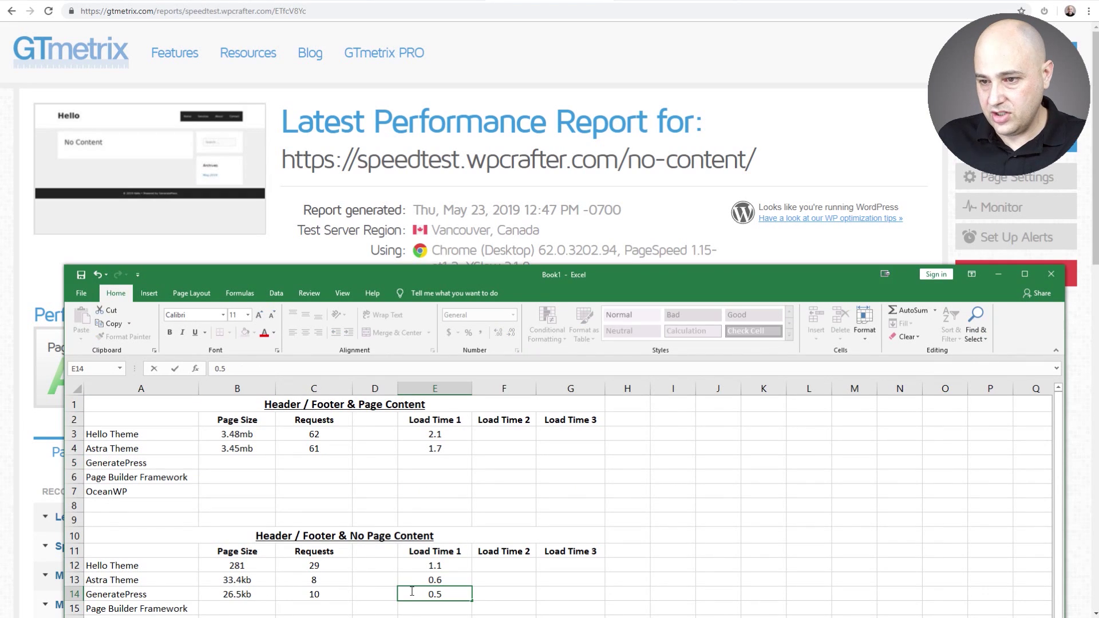
left_click(363, 594)
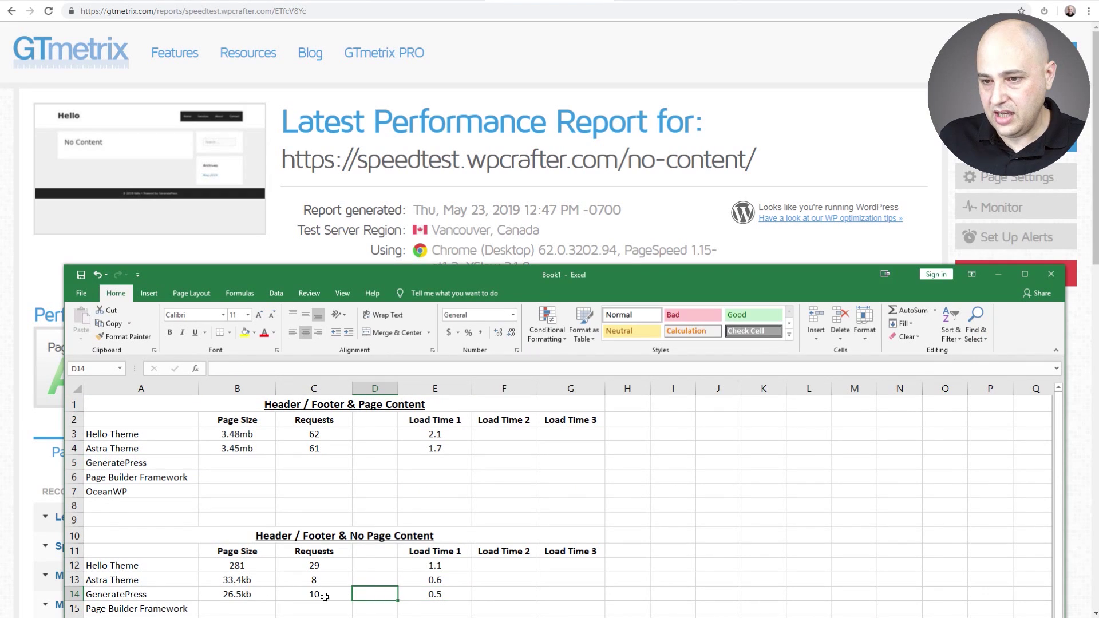
left_click(261, 596)
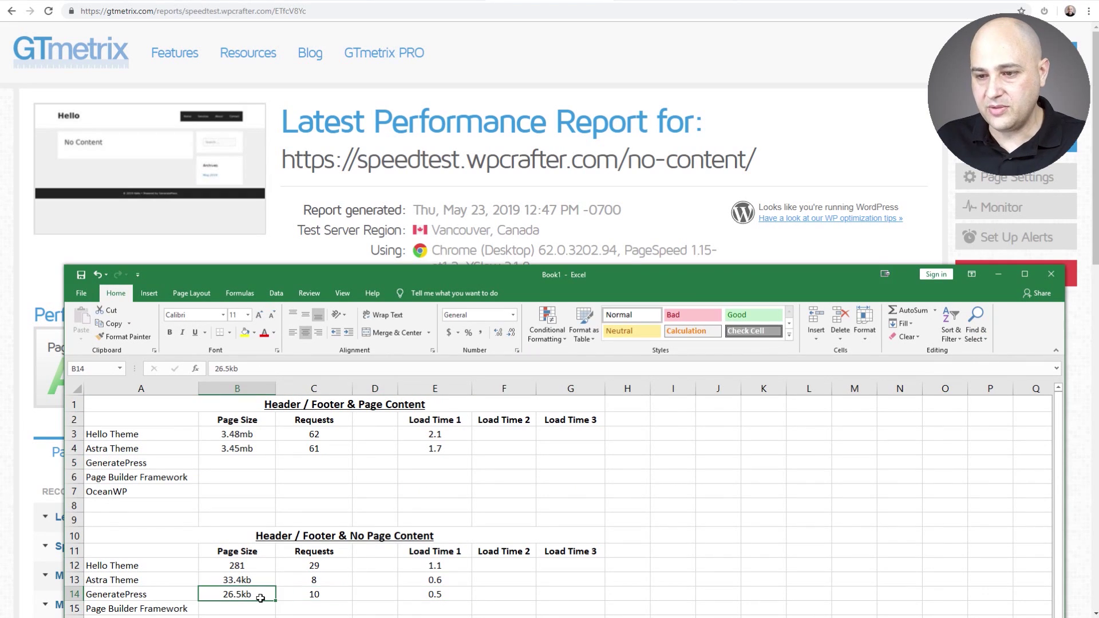
left_click(290, 596)
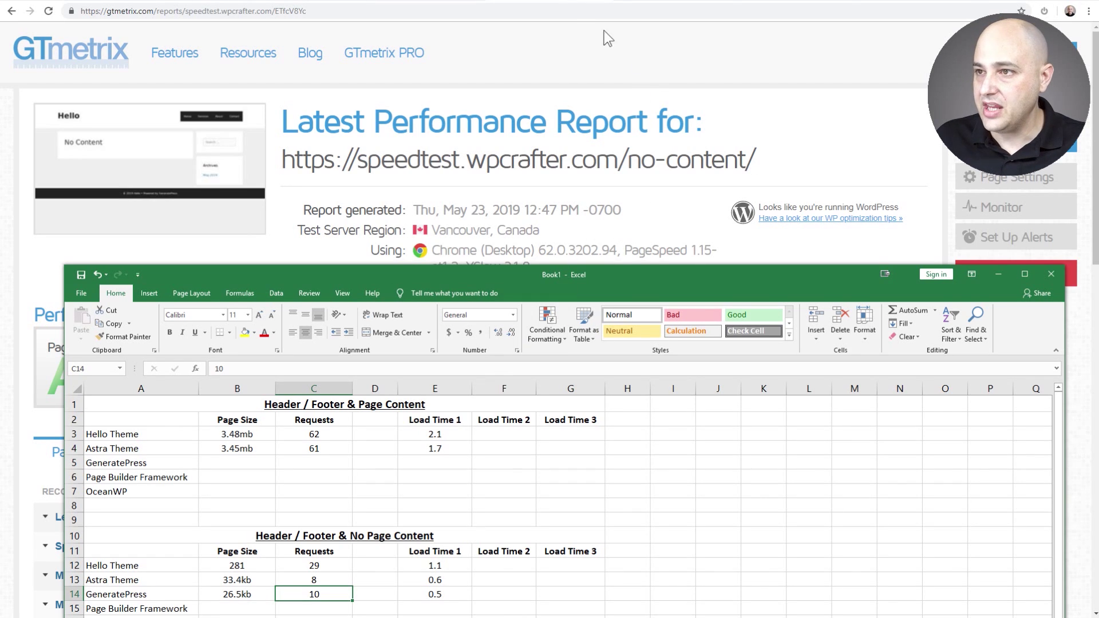
Step: Record GeneratePress's page-content results from the Content page's GTmetrix report in Excel: page size 3.41mb, 61 requests, load time 1.9
left_click(650, 2)
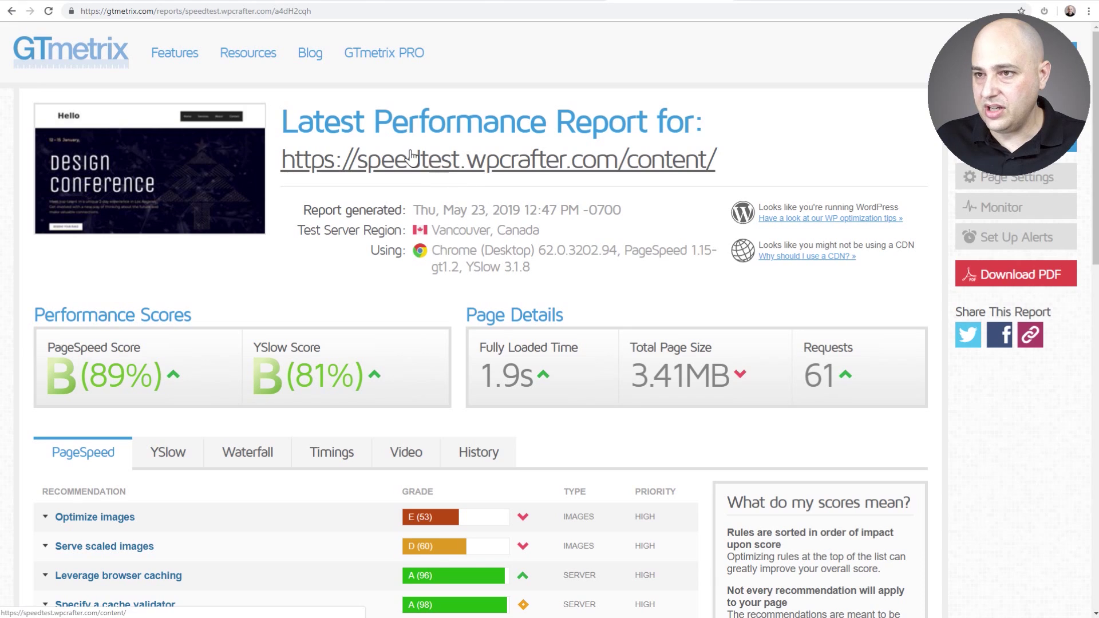
key("alt+Tab")
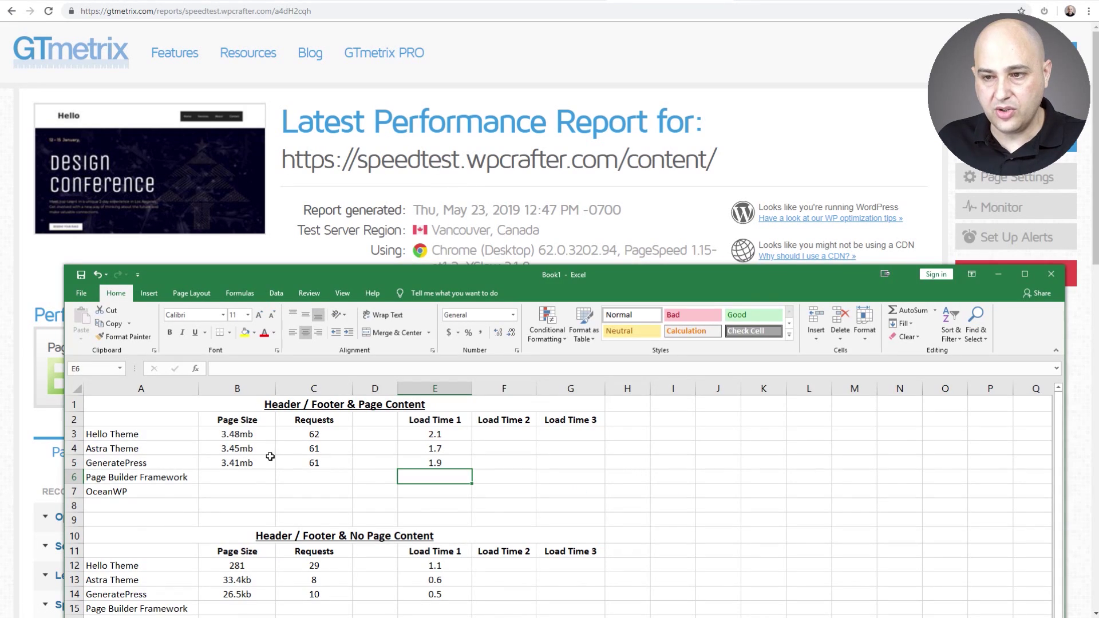
key("alt+Tab")
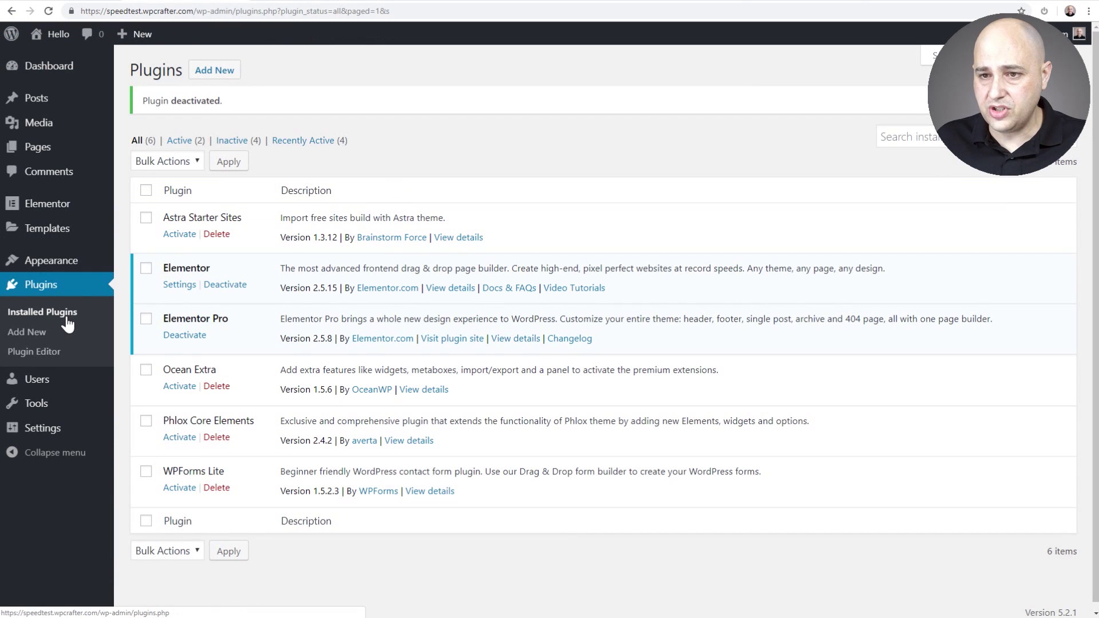
Step: Activate the OceanWP theme from the installed themes in the WordPress admin
mouse_move(40, 268)
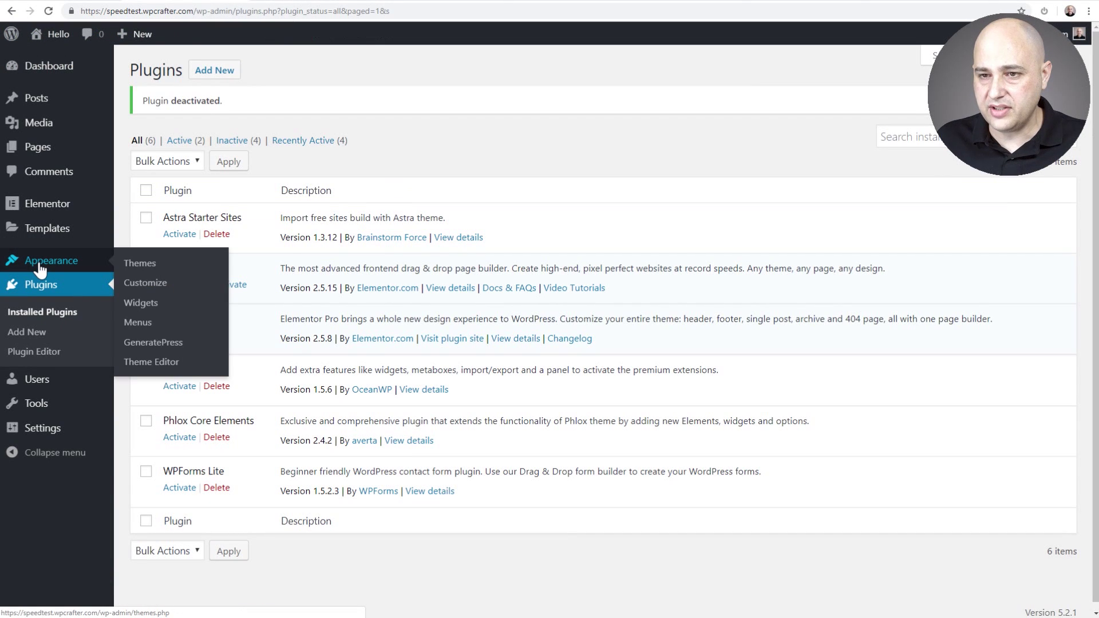
left_click(40, 267)
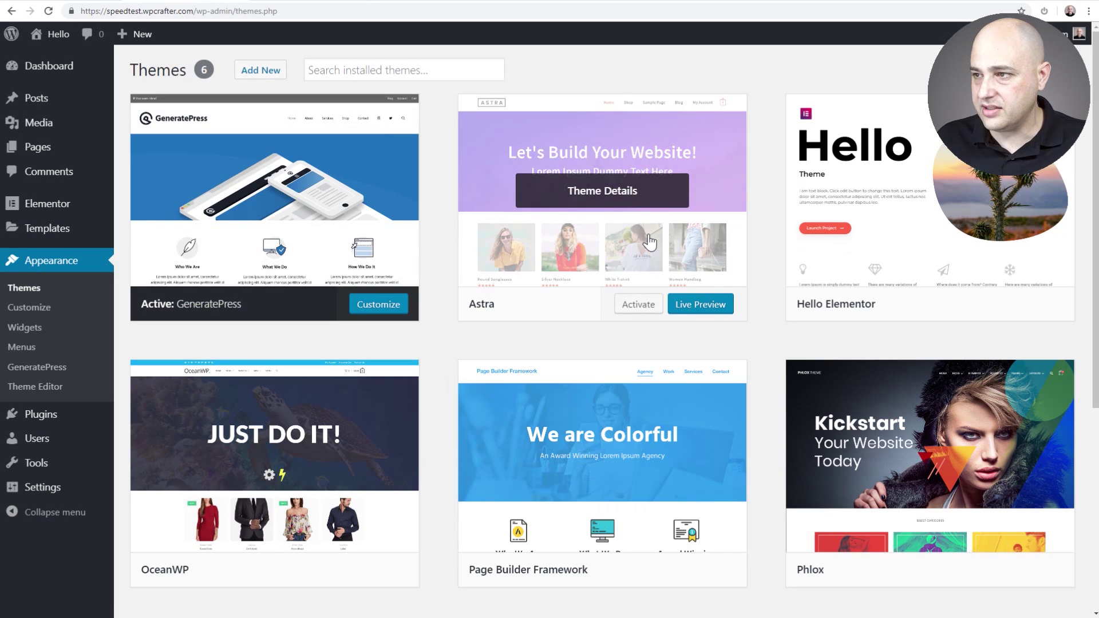
scroll(372, 452, "down", 1)
left_click(311, 514)
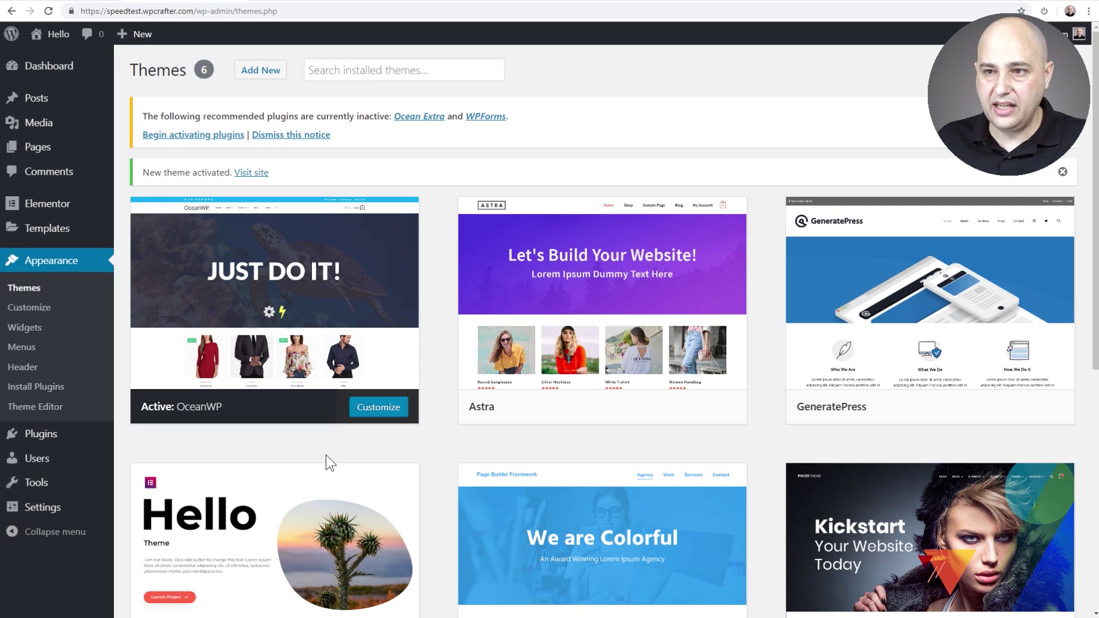
Step: Activate the recommended Ocean Extra plugin and skip the OceanWP setup wizard
left_click(219, 140)
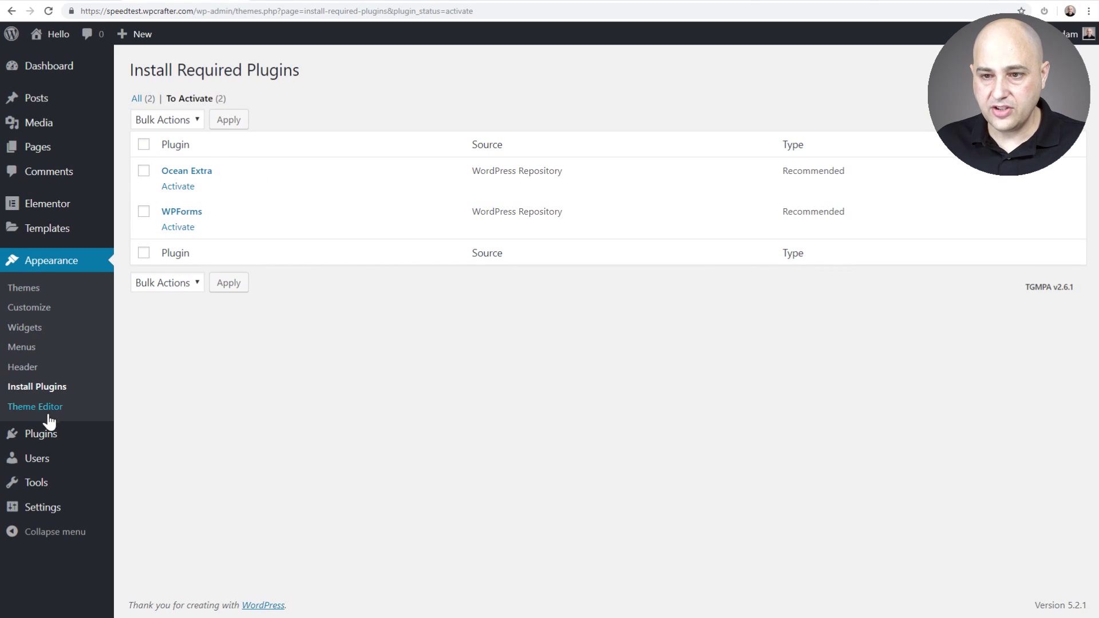
left_click(42, 438)
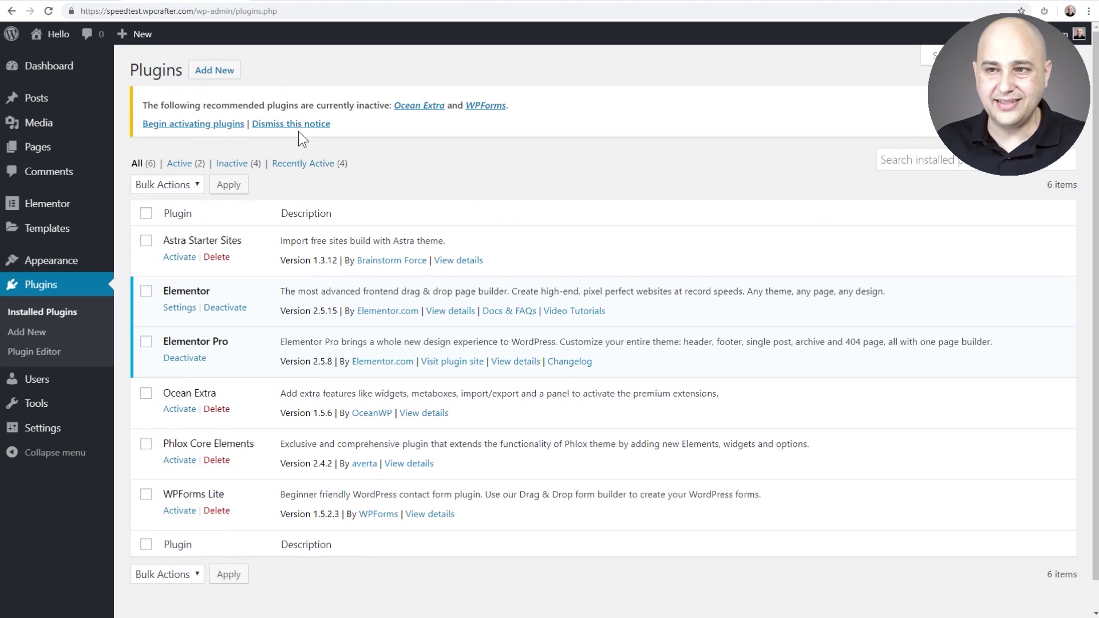
left_click(173, 410)
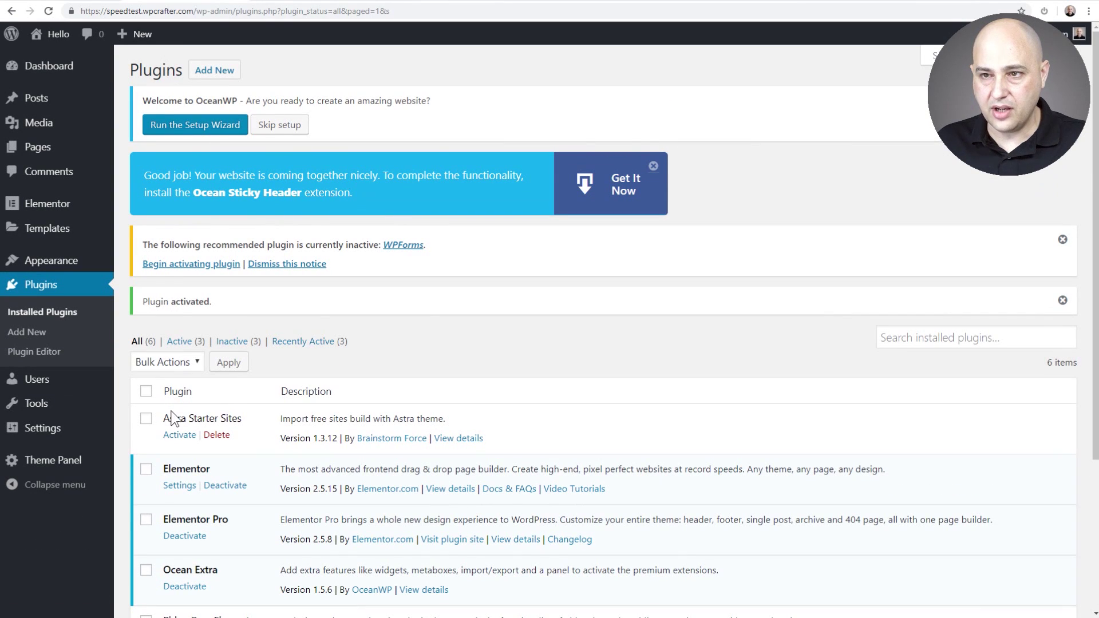
left_click(267, 129)
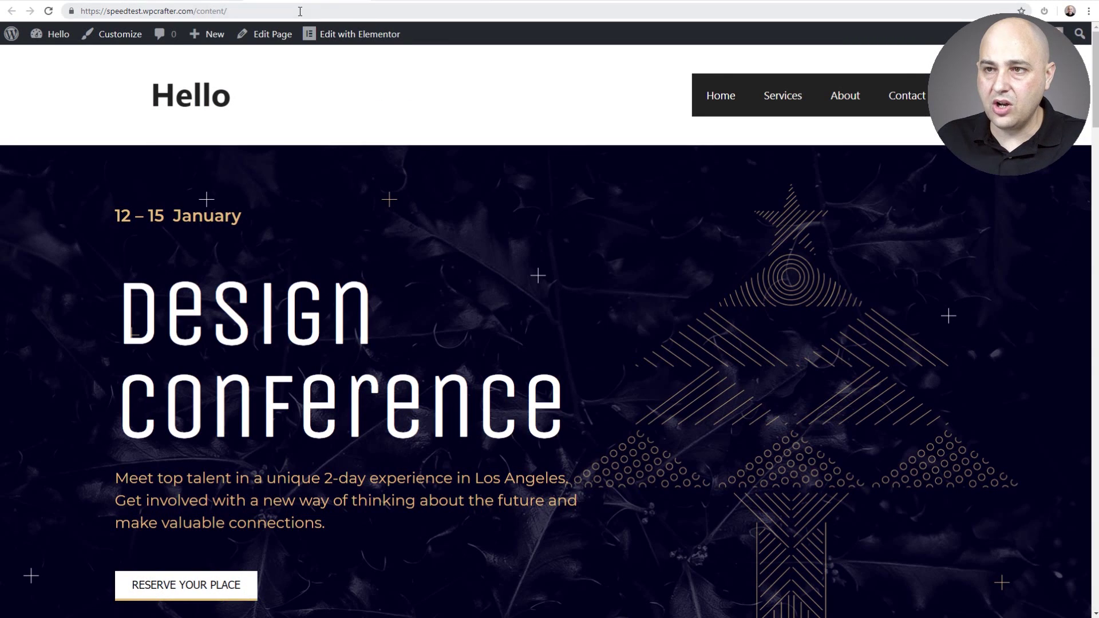
Step: Reload the Content and No Content pages of speedtest.wpcrafter.com with OceanWP active
left_click(300, 12)
key("Return")
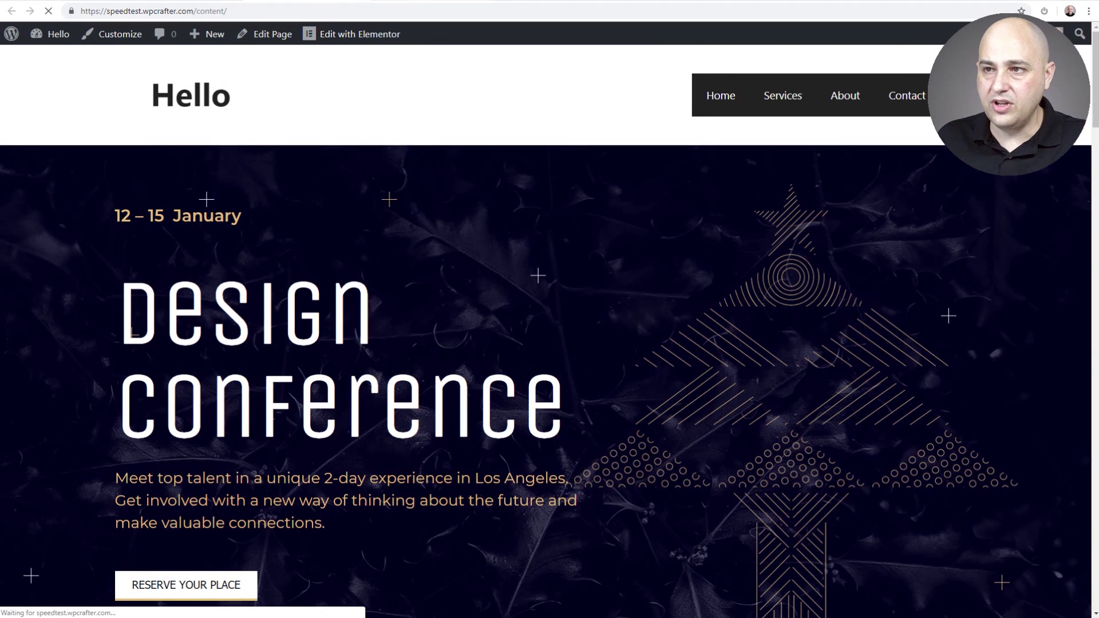
left_click(433, 2)
left_click(412, 12)
key("Return")
Step: Examine the OceanWP header and footer on the Content page from top to bottom
left_click(301, 2)
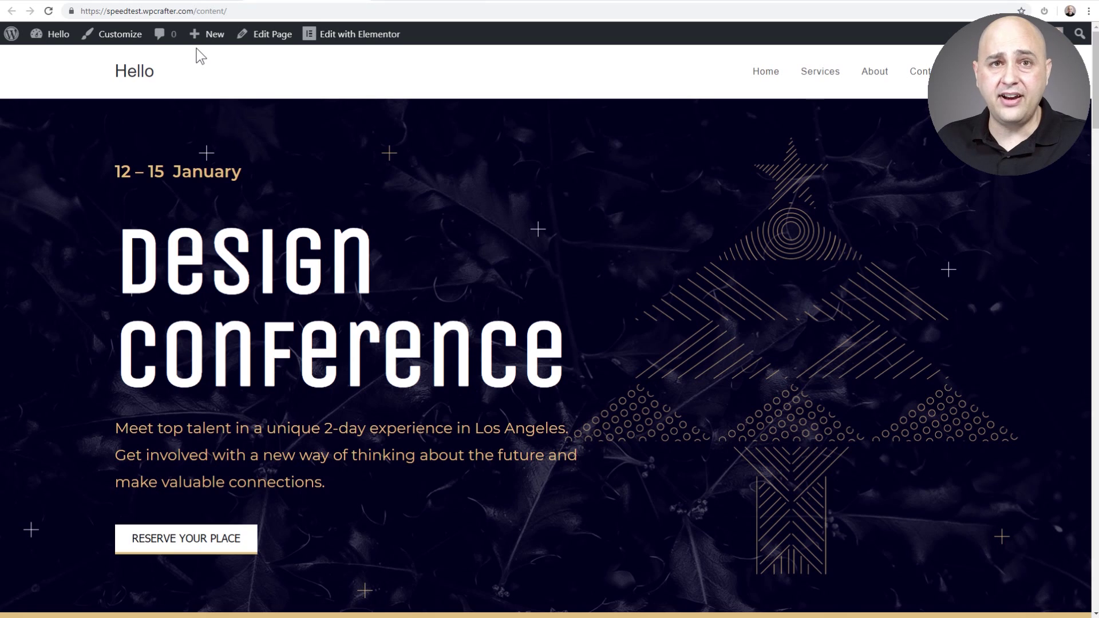
mouse_move(198, 43)
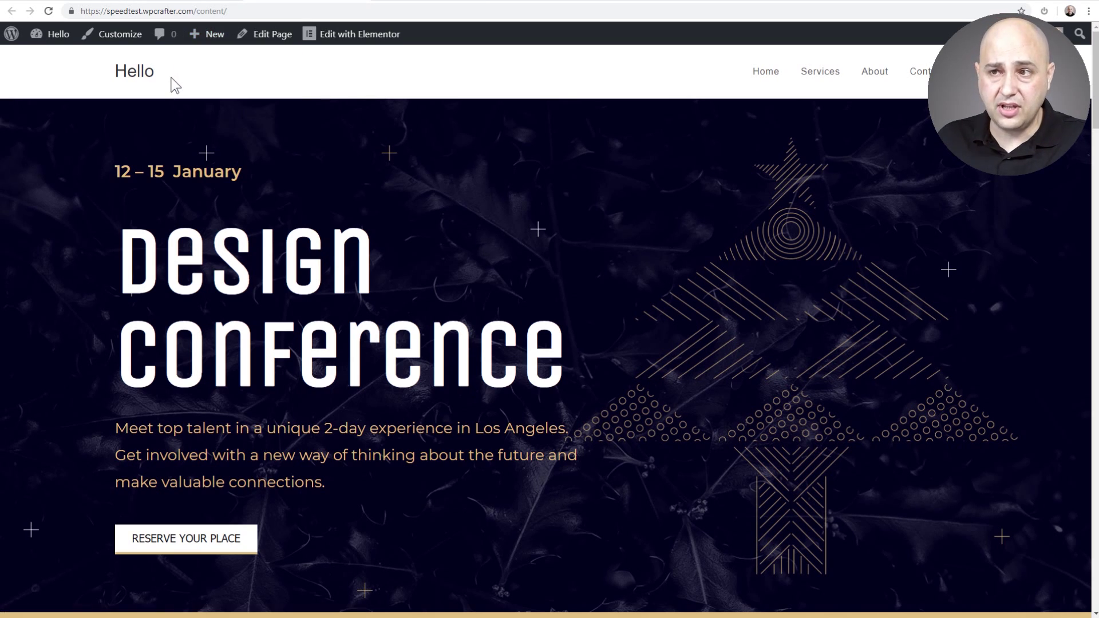
scroll(229, 107, "down", 20)
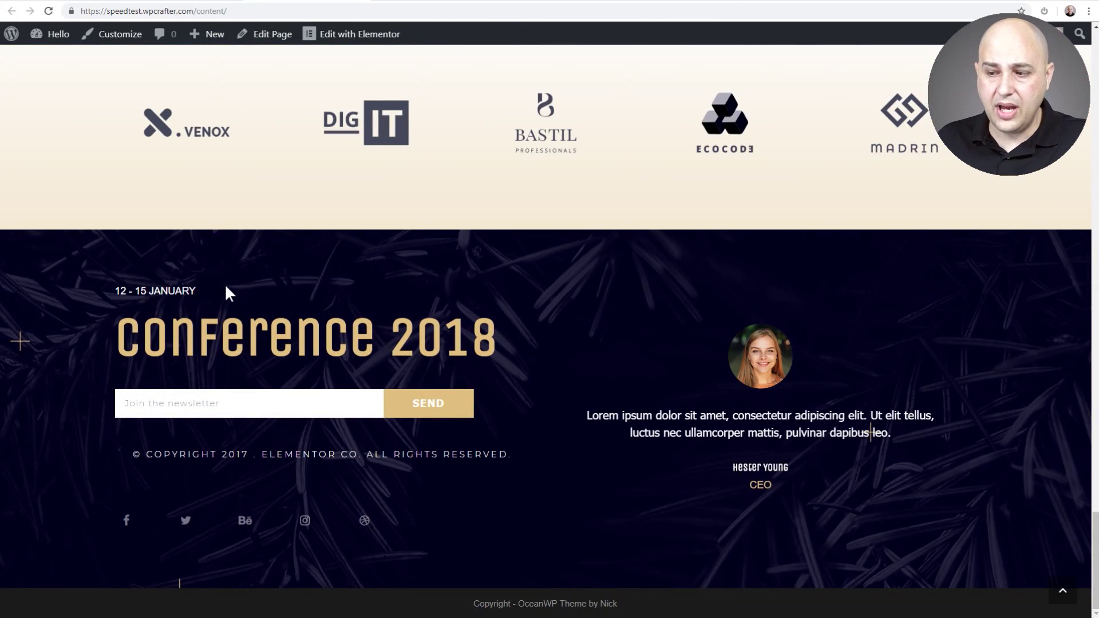
scroll(426, 531, "up", 20)
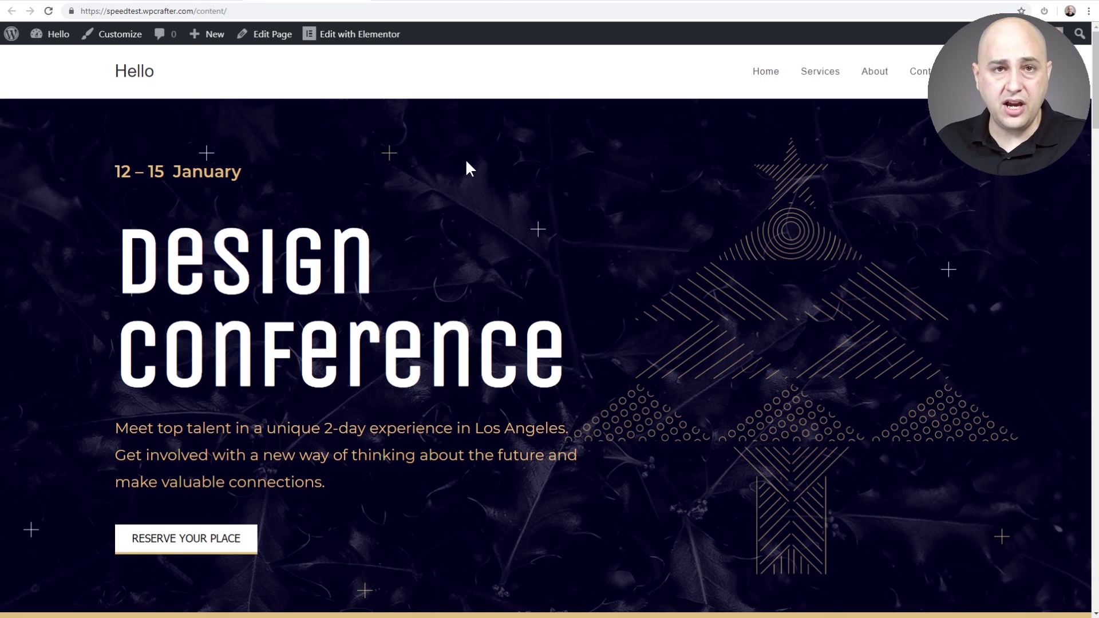
Step: Check the title area of the No Content page and retest the No Content and Content pages in GTmetrix
left_click(425, 1)
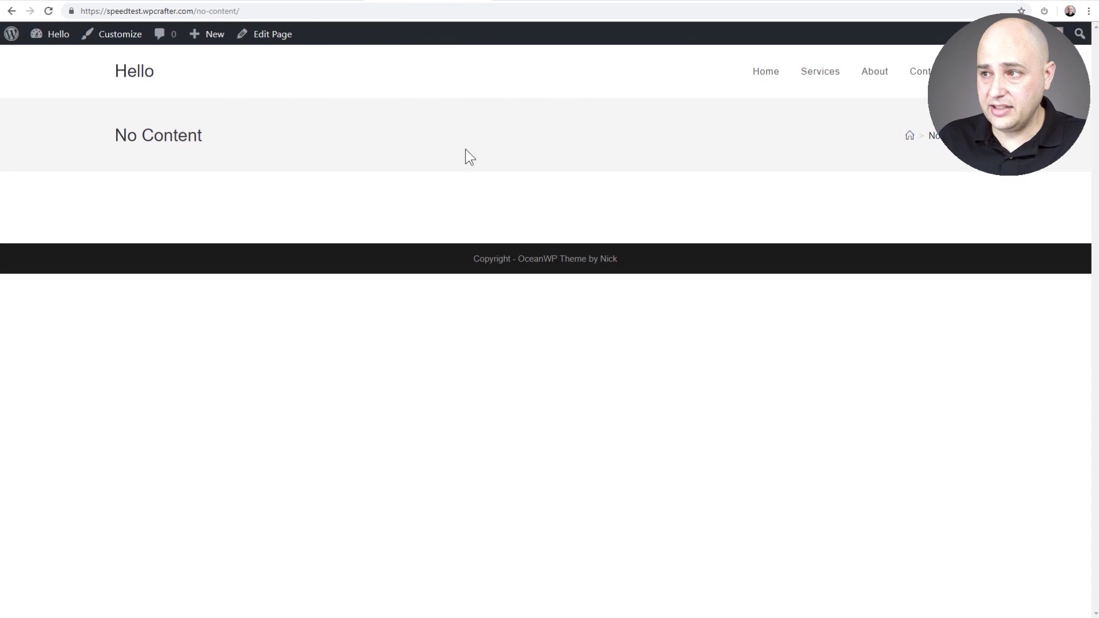
left_click_drag(114, 137, 380, 150)
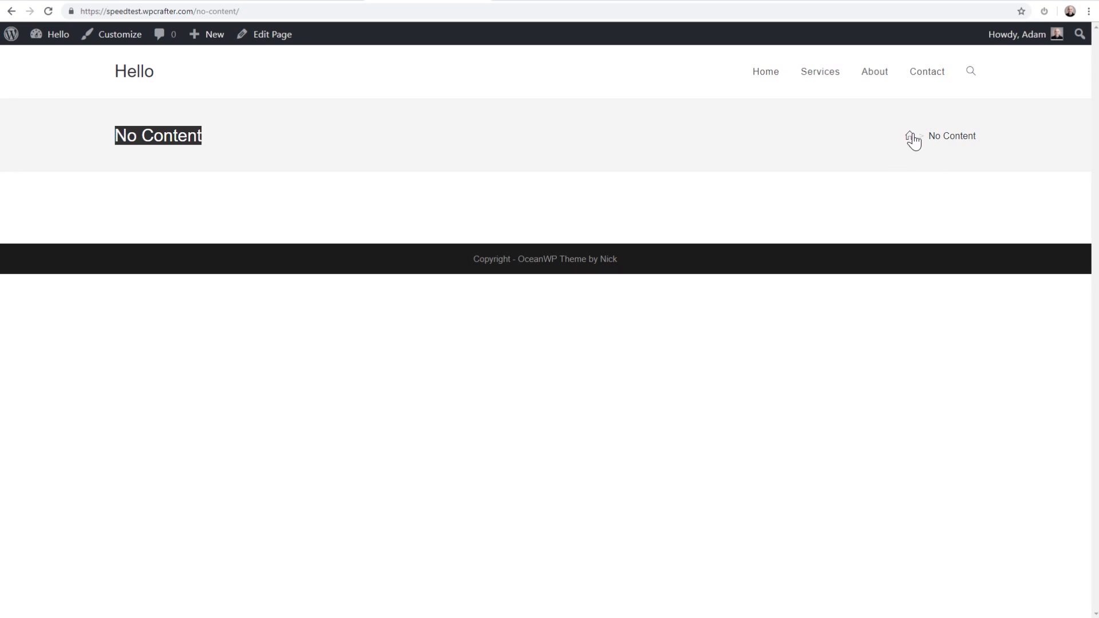
left_click(435, 125)
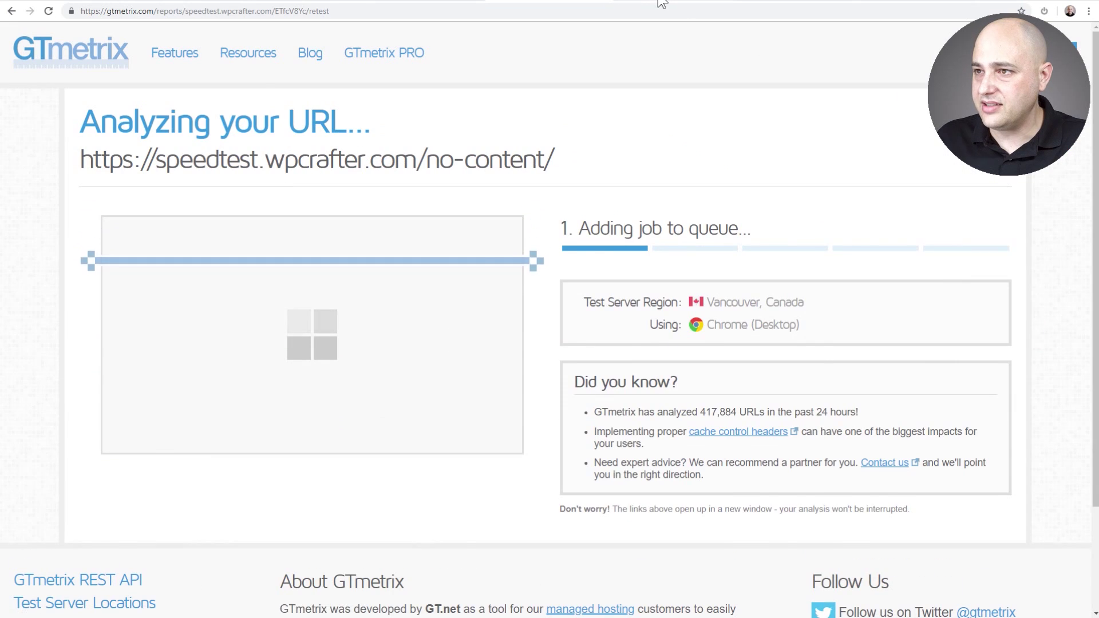
left_click(1016, 139)
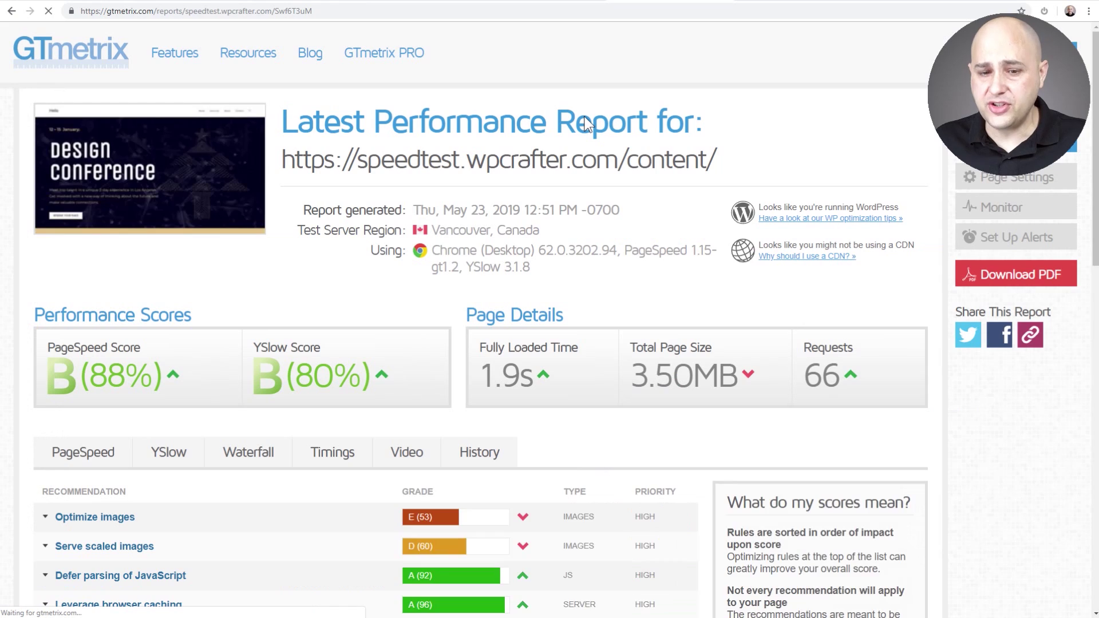
left_click(547, 1)
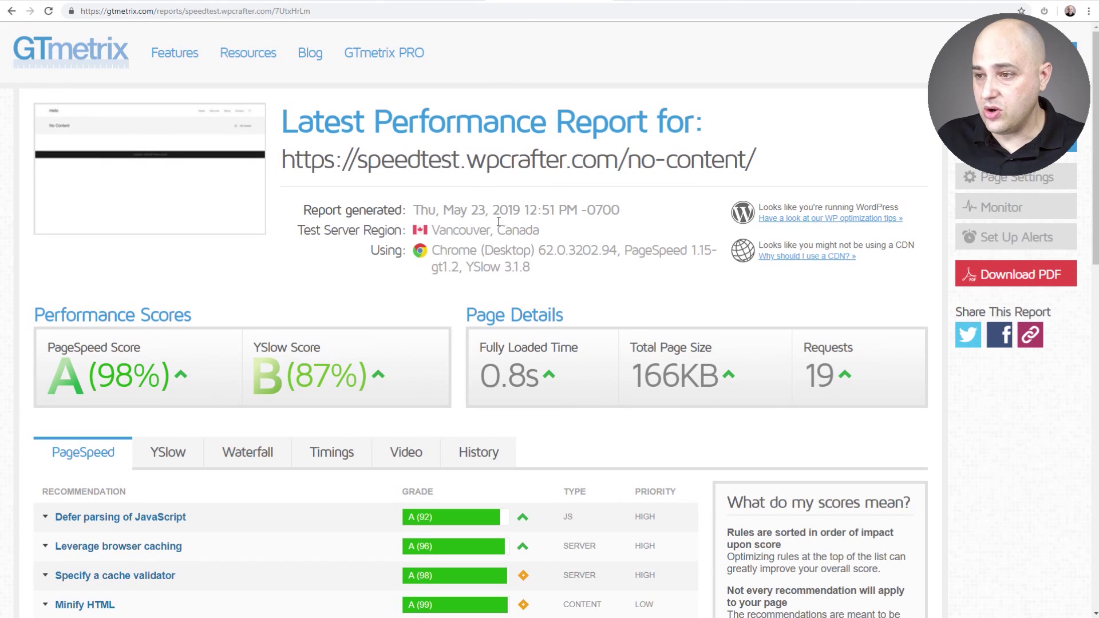
scroll(599, 300, "down", 2)
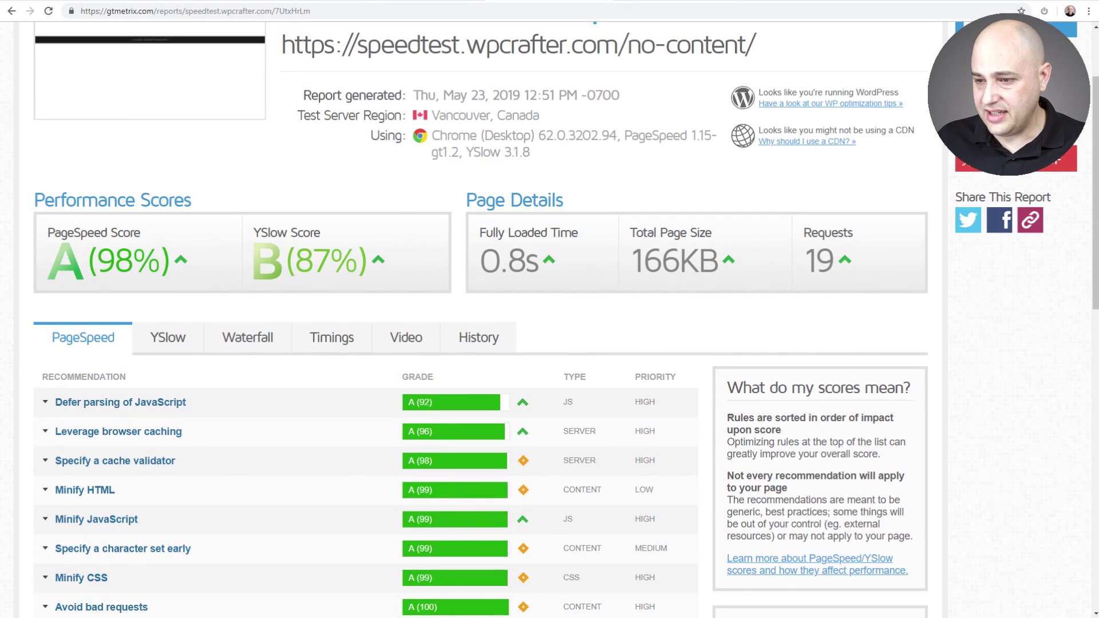
Step: Switch to the Excel comparison sheet and review OceanWP's page size, requests and load time in the content and no-content tables
key("alt+Tab")
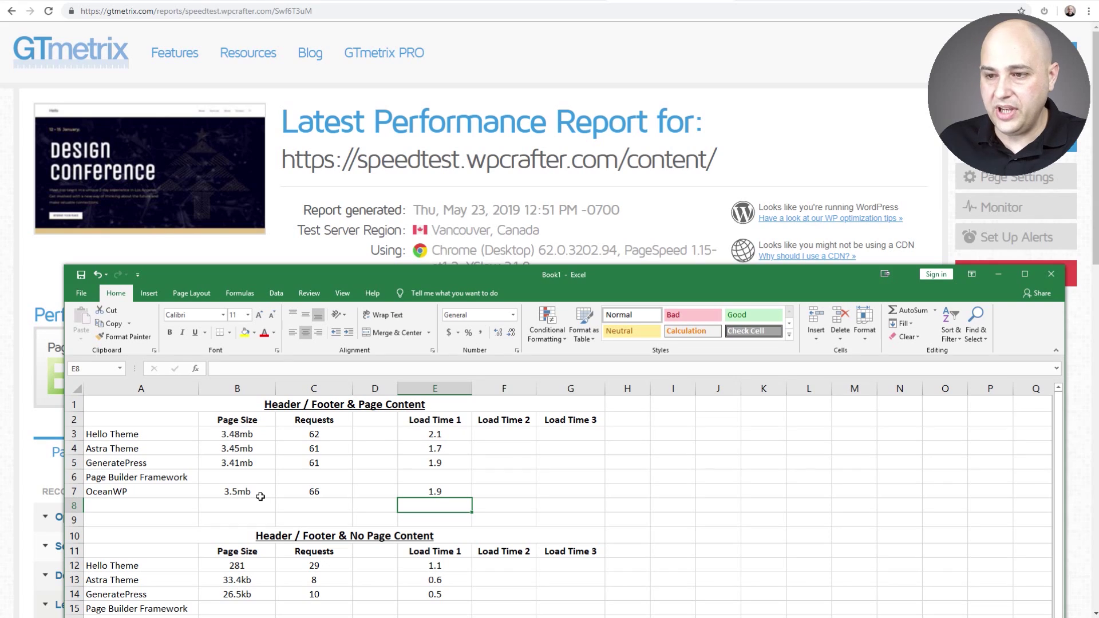
left_click(290, 494)
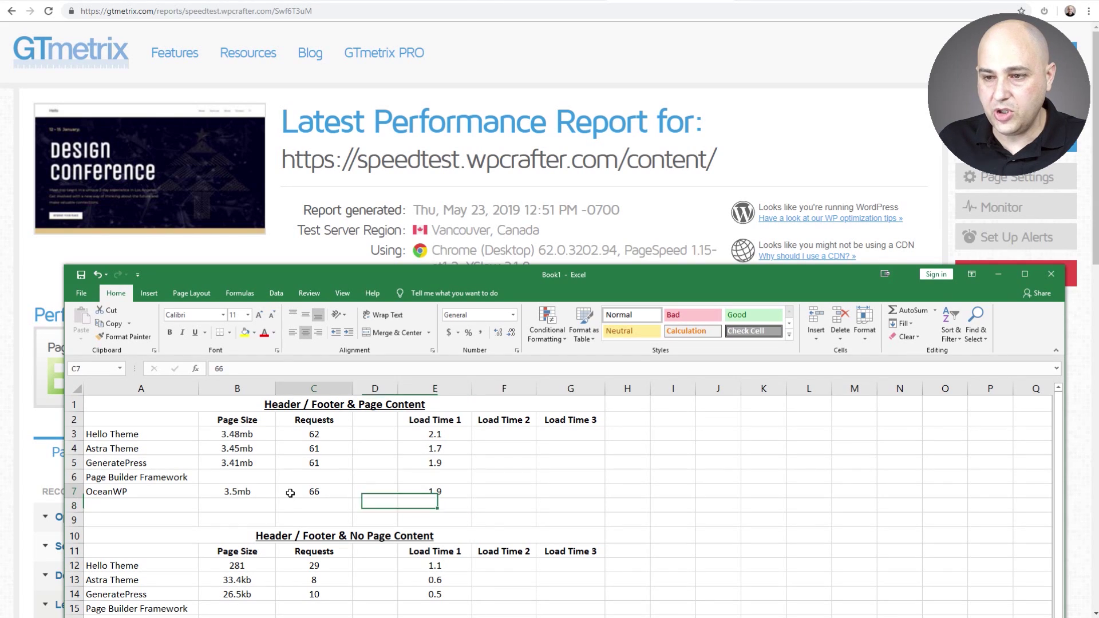
left_click(265, 493)
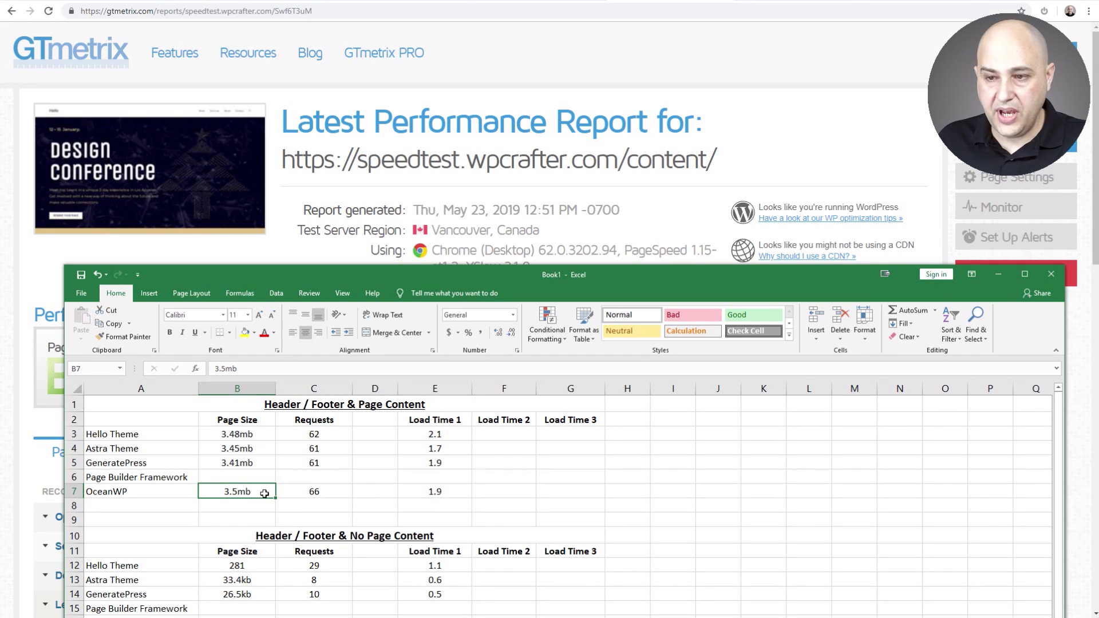
left_click(295, 493)
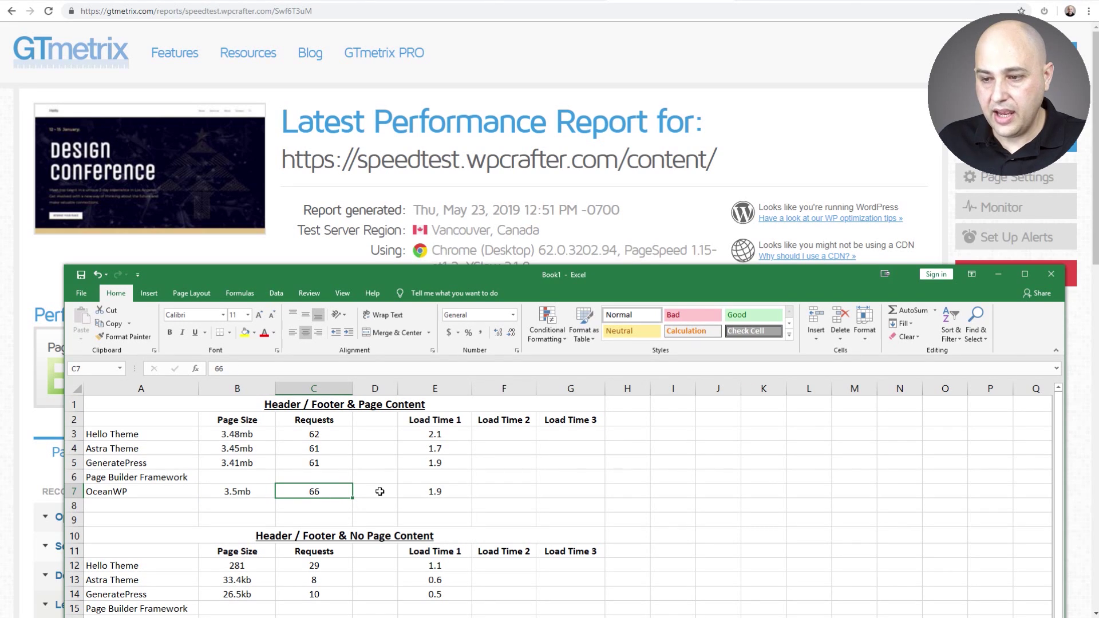
left_click(258, 617)
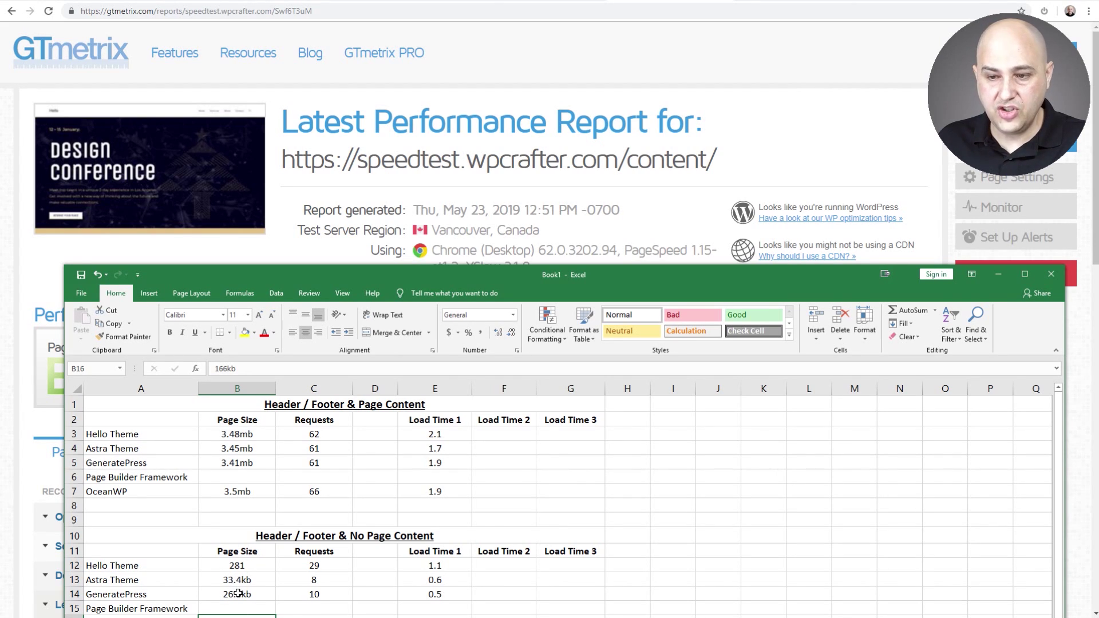
left_click(309, 616)
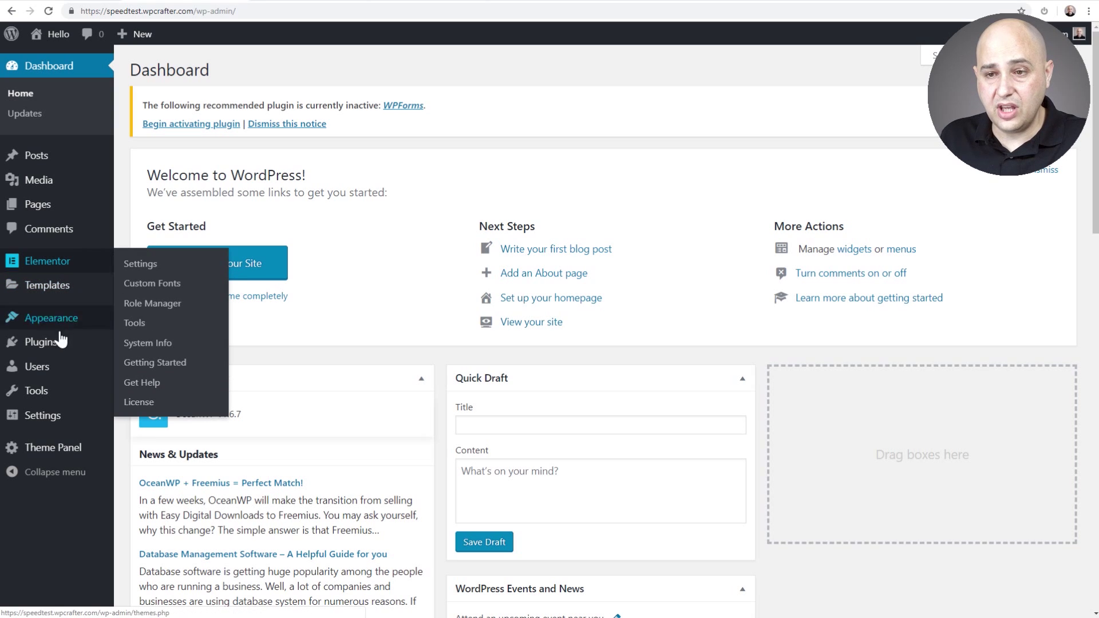
Step: Open OceanWP's Scripts & Styles panel in the WordPress admin and examine which scripts and styles can be disabled
mouse_move(67, 319)
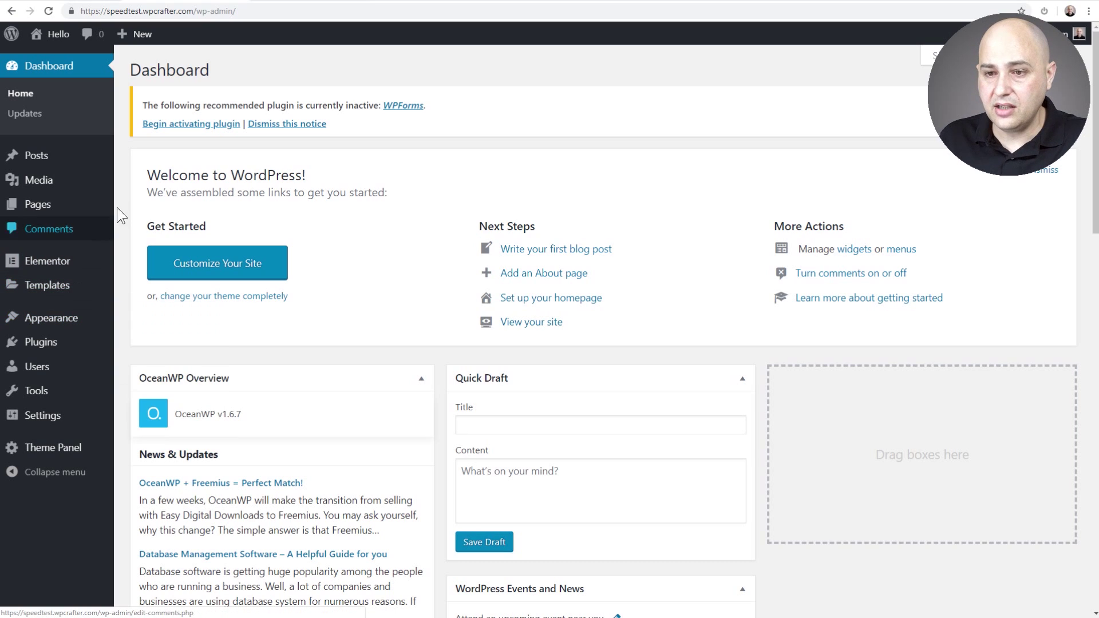
mouse_move(66, 451)
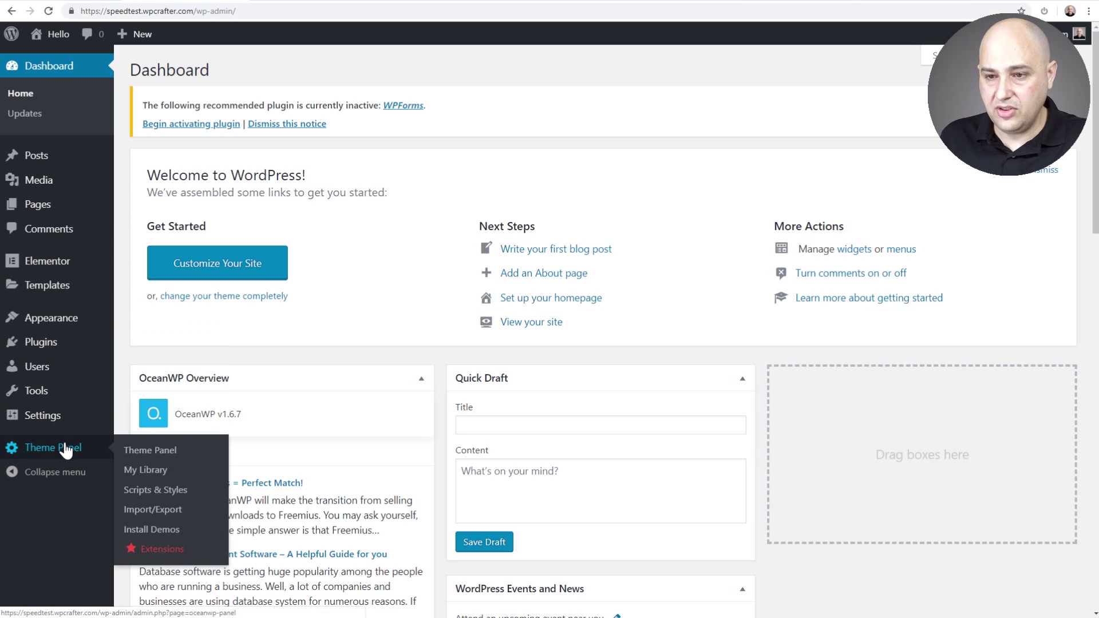
left_click(156, 489)
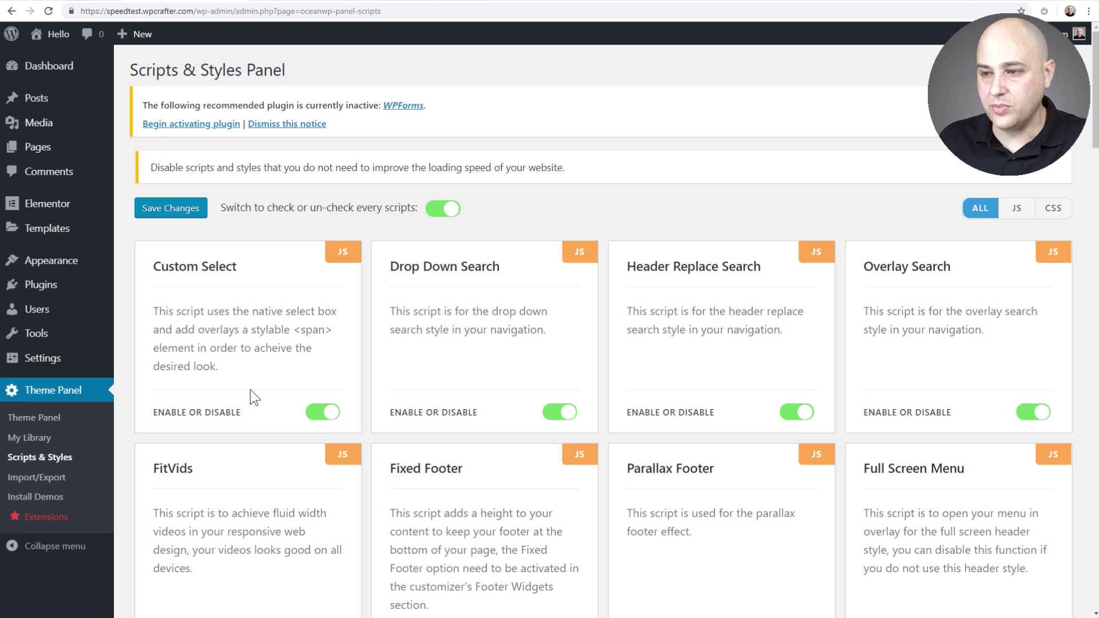
scroll(249, 390, "down", 10)
scroll(250, 390, "down", 5)
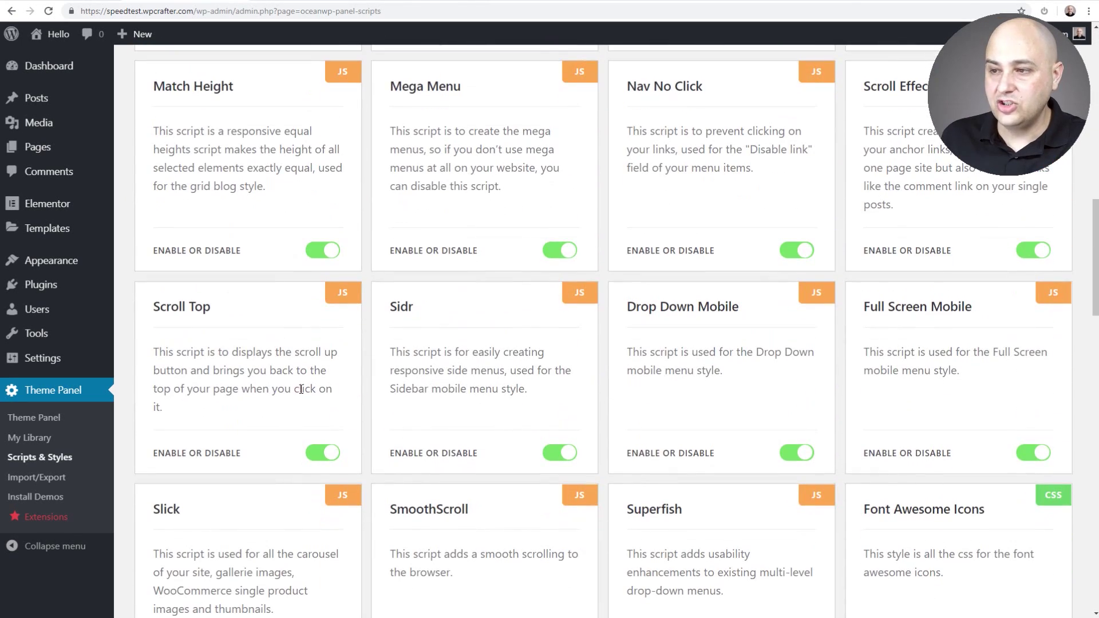
scroll(434, 446, "down", 4)
scroll(434, 435, "down", 5)
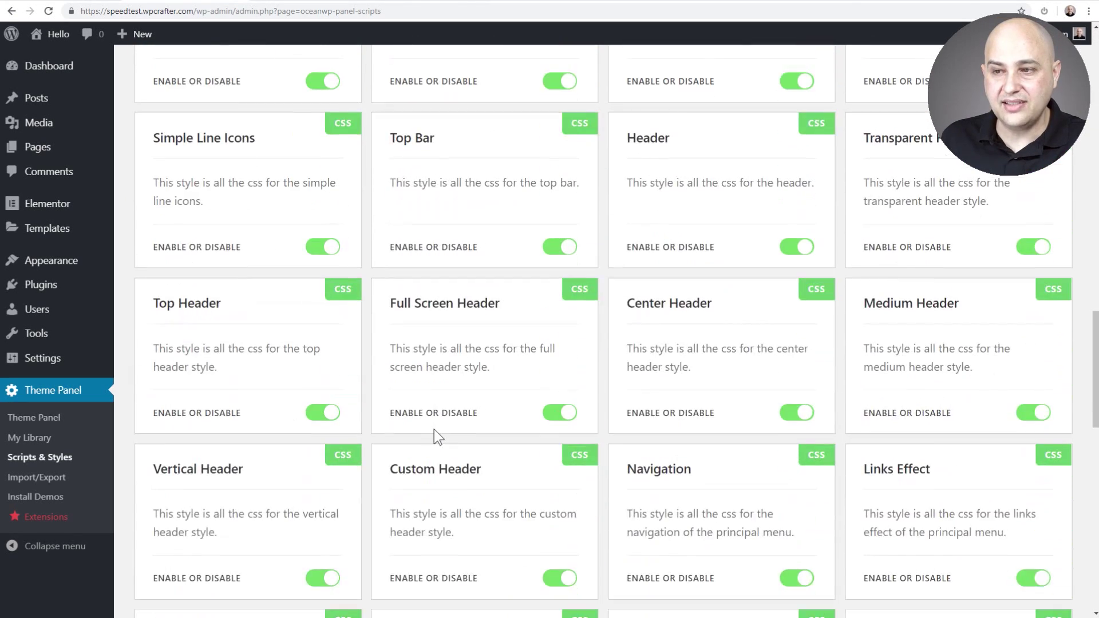
scroll(434, 435, "up", 20)
scroll(434, 429, "up", 1)
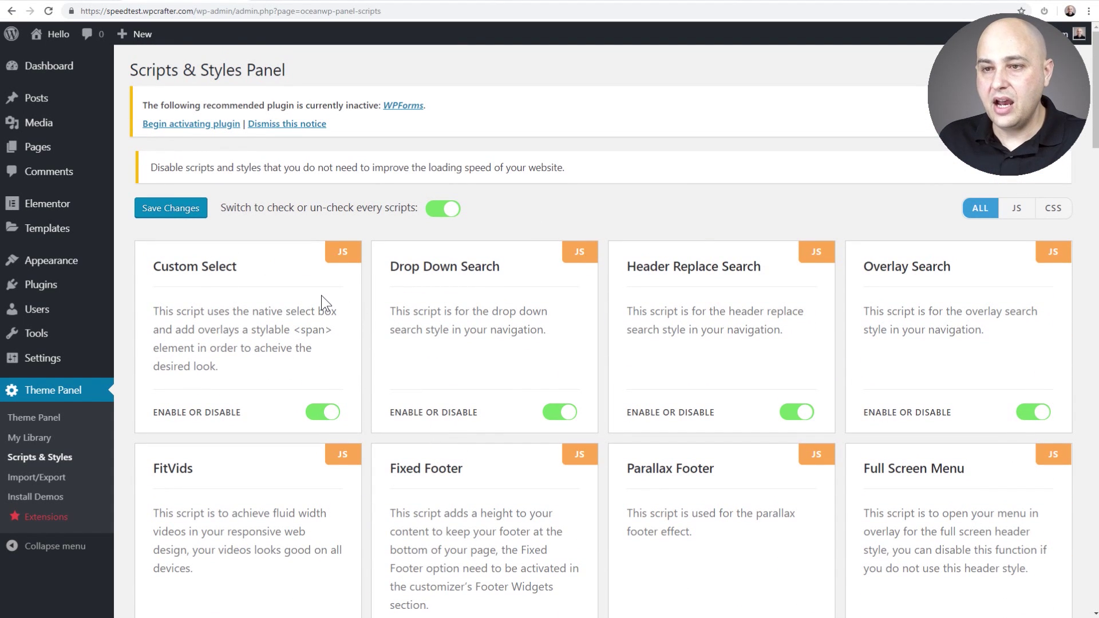
Step: Activate the Page Builder Framework theme and deactivate the Ocean Extra plugin
left_click(75, 262)
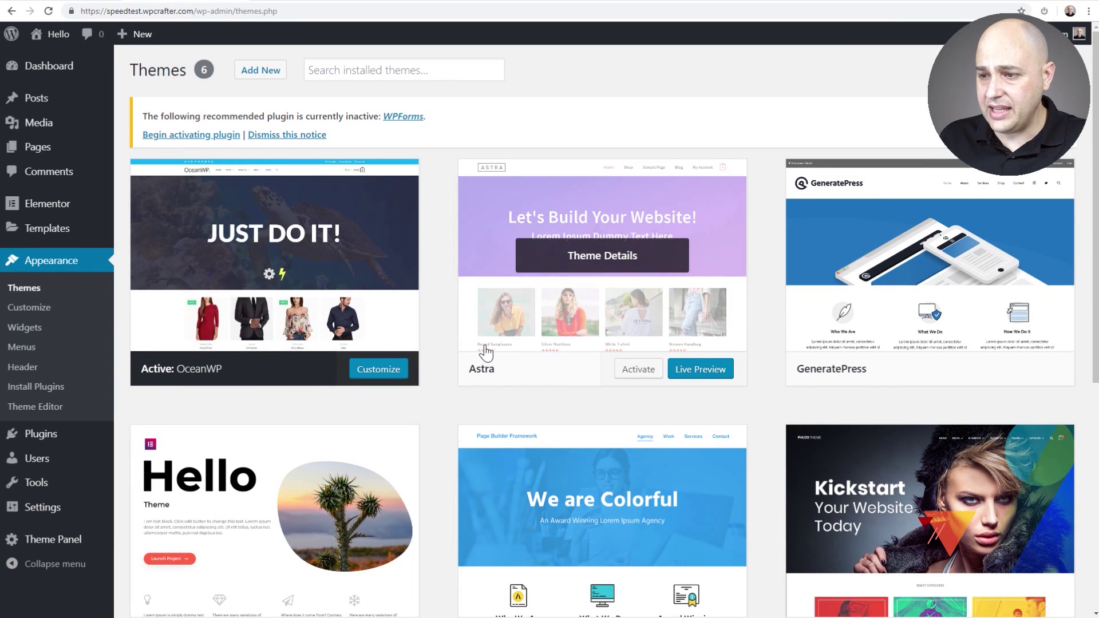
scroll(484, 458, "down", 3)
left_click(638, 520)
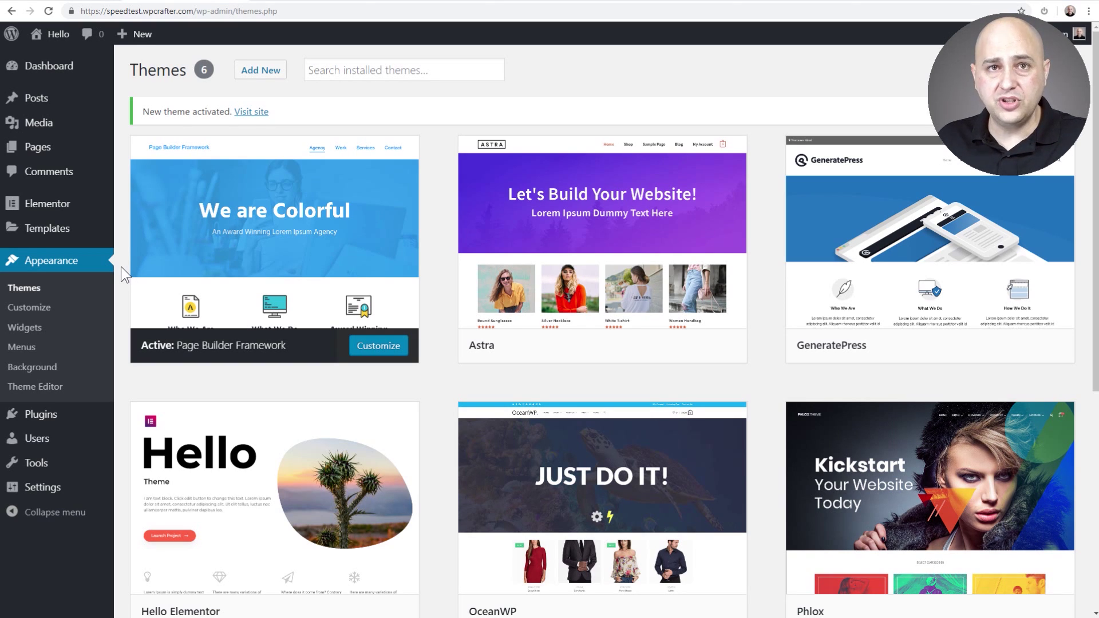
left_click(32, 416)
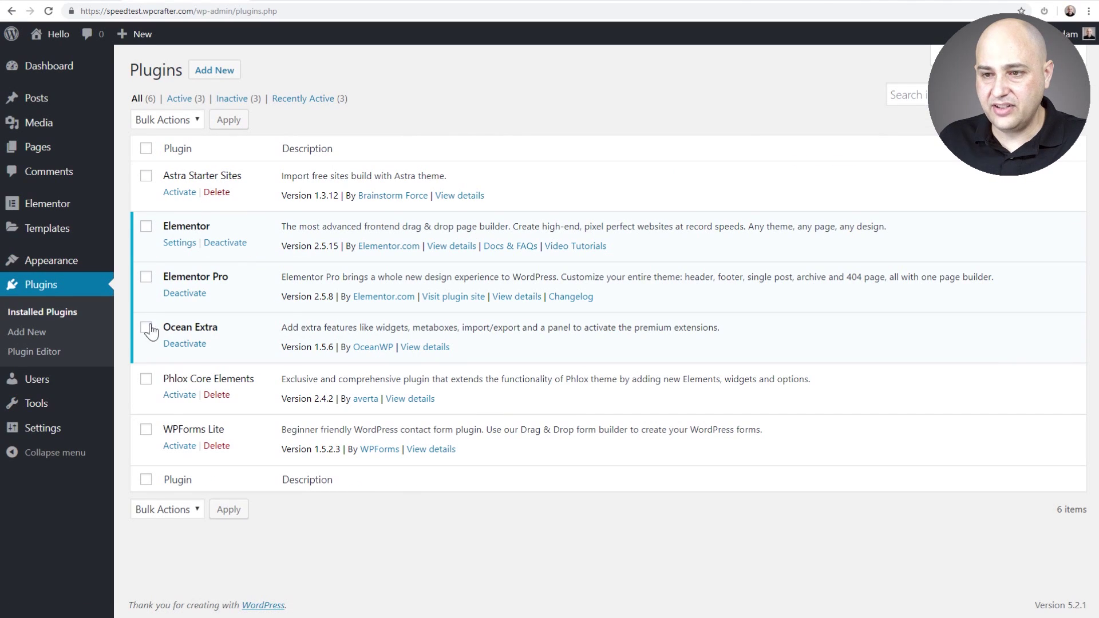
left_click(177, 344)
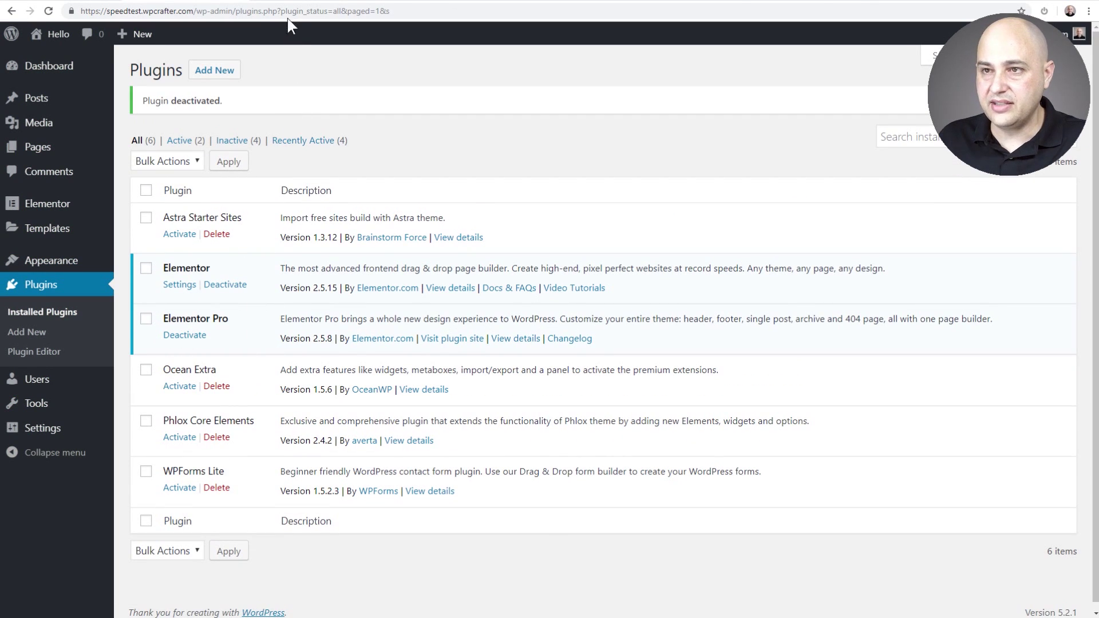
Step: Reload the Content and No Content pages of speedtest.wpcrafter.com with Page Builder Framework active
left_click(289, 0)
key("F5")
left_click(411, 1)
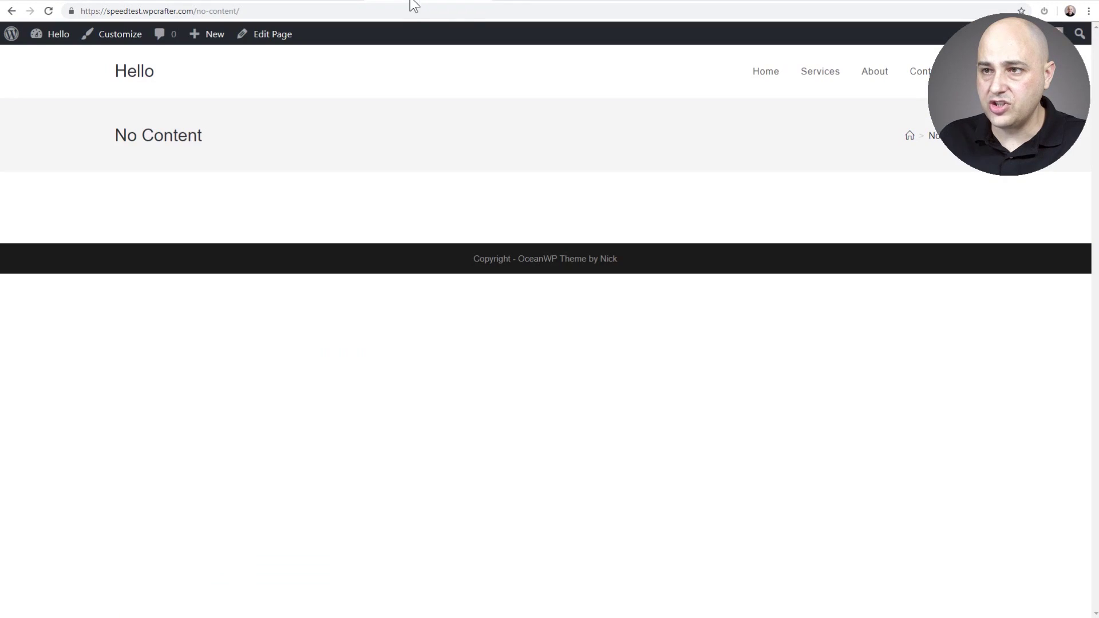
left_click(294, 2)
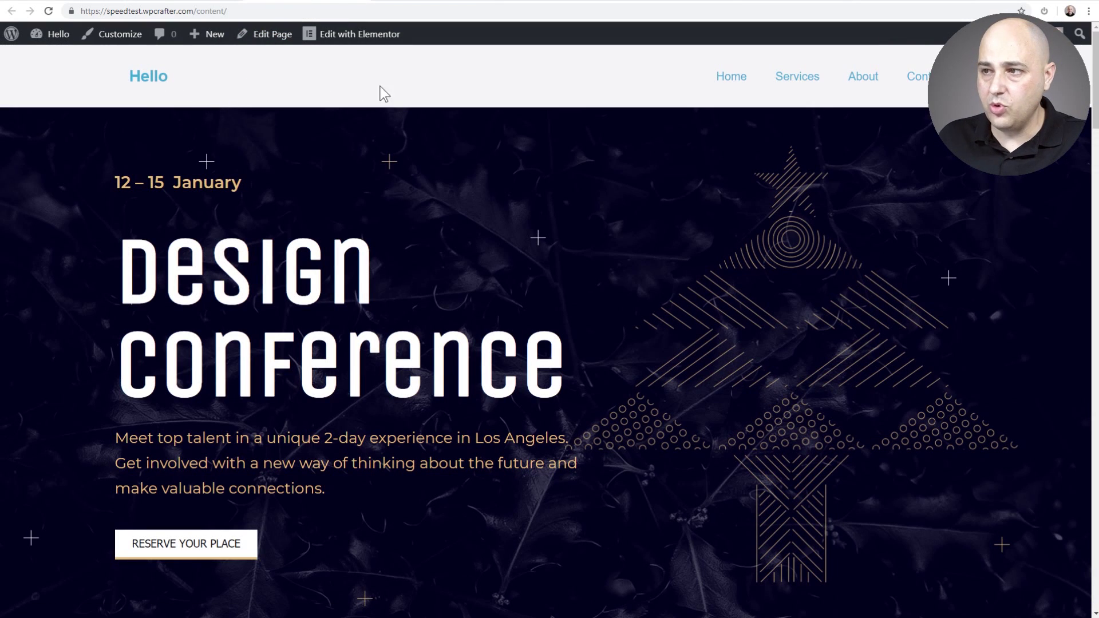
Step: Examine the Page Builder Framework header and footer credit on the Content page, and view the No Content page
scroll(414, 92, "down", 15)
scroll(415, 91, "down", 20)
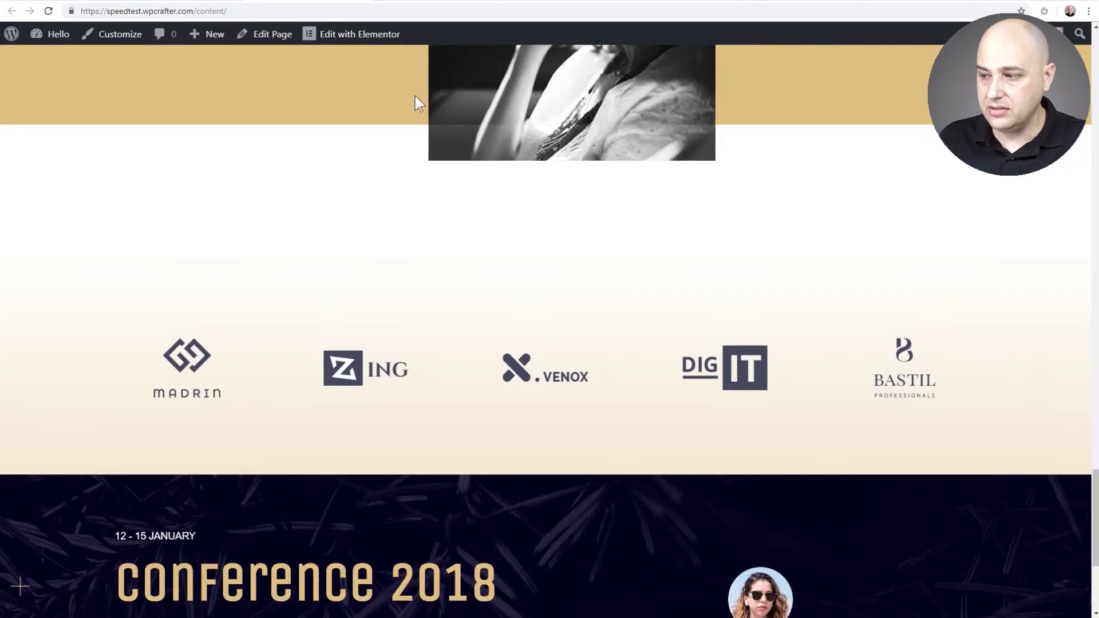
scroll(414, 94, "up", 8)
scroll(414, 94, "up", 8)
scroll(415, 98, "down", 15)
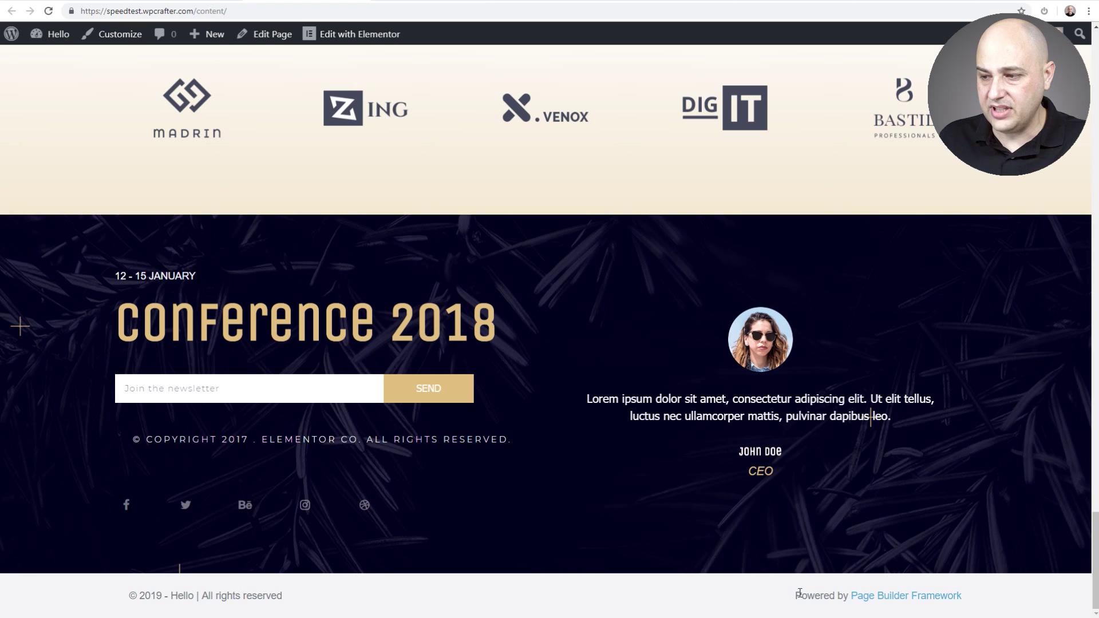
left_click_drag(797, 595, 958, 596)
triple_click(975, 597)
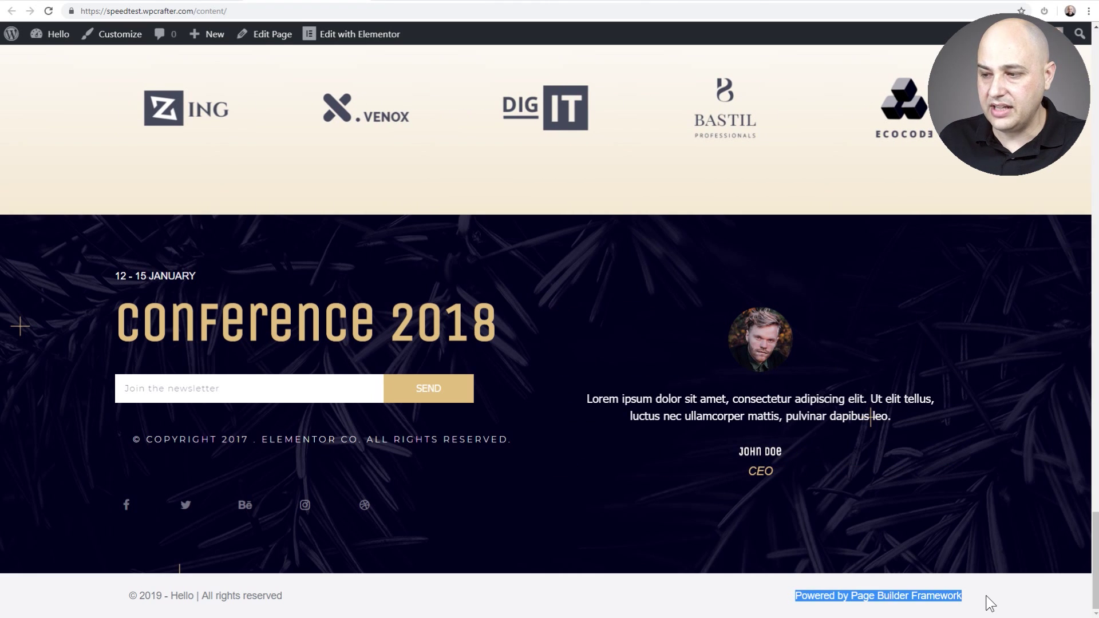
scroll(516, 506, "up", 9)
scroll(479, 400, "up", 20)
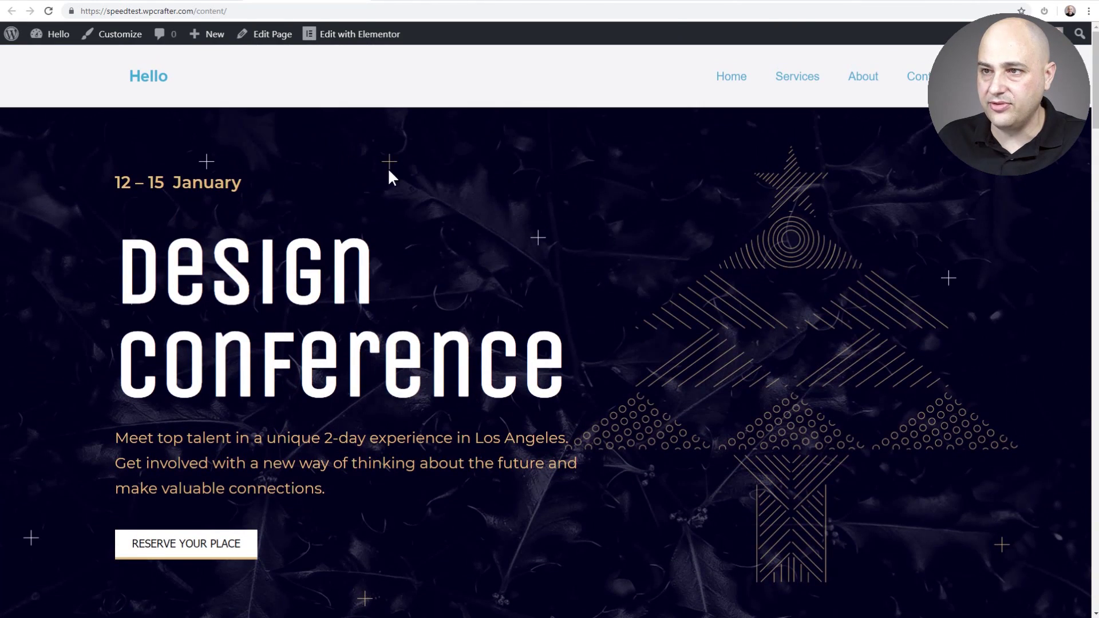
left_click(412, 3)
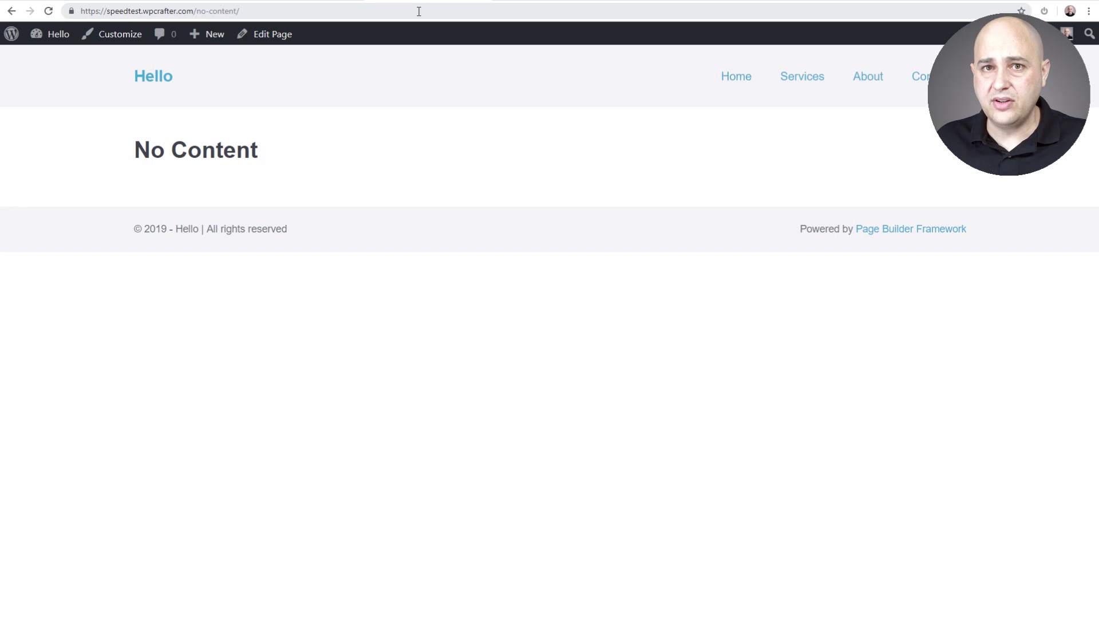
Step: Rerun the GTmetrix tests for the No Content and Content pages using the Page Builder Framework theme
left_click(540, 3)
scroll(896, 115, "up", 1)
scroll(896, 115, "up", 2)
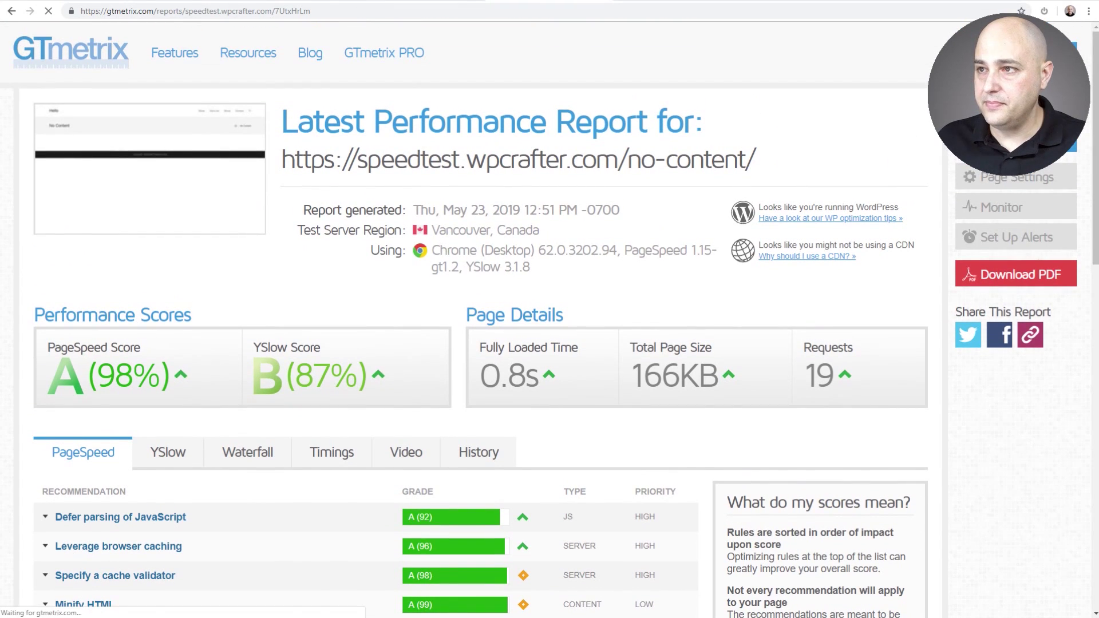
left_click(674, 2)
left_click(1011, 55)
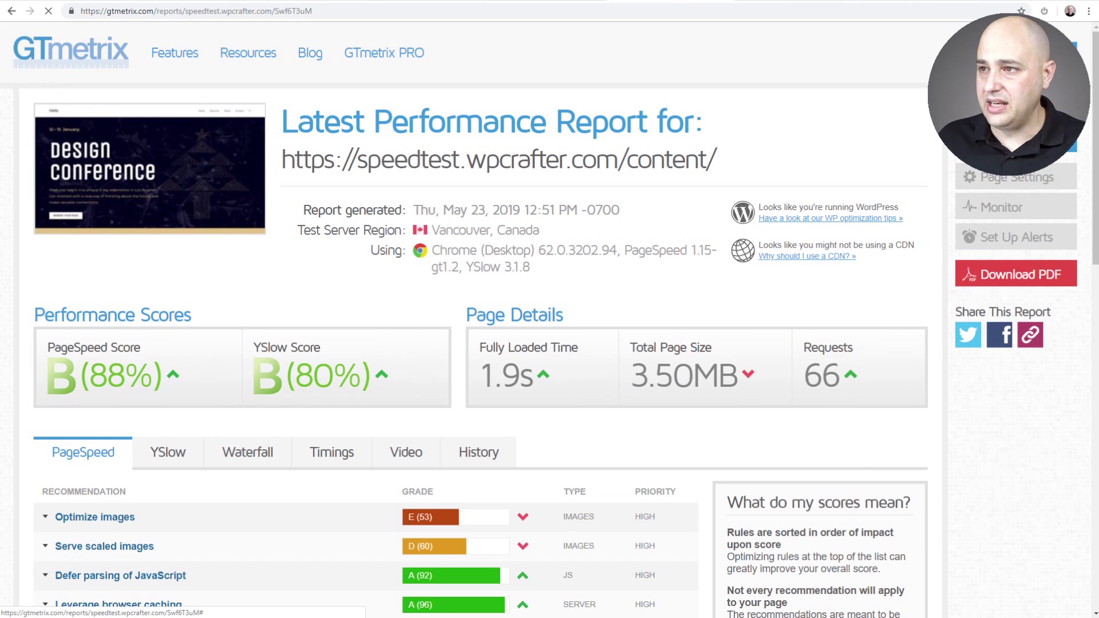
left_click(540, 3)
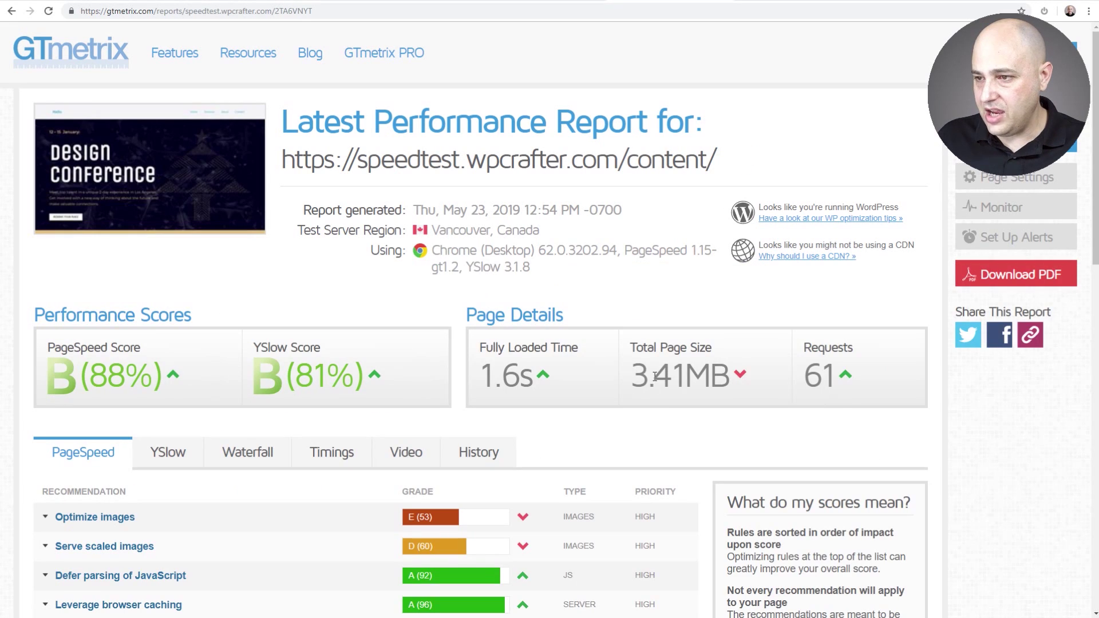
Step: Switch to the Excel sheet and review the Page Builder Framework rows and the Theme Builder Header / Footer & Page Content table
left_click(680, 617)
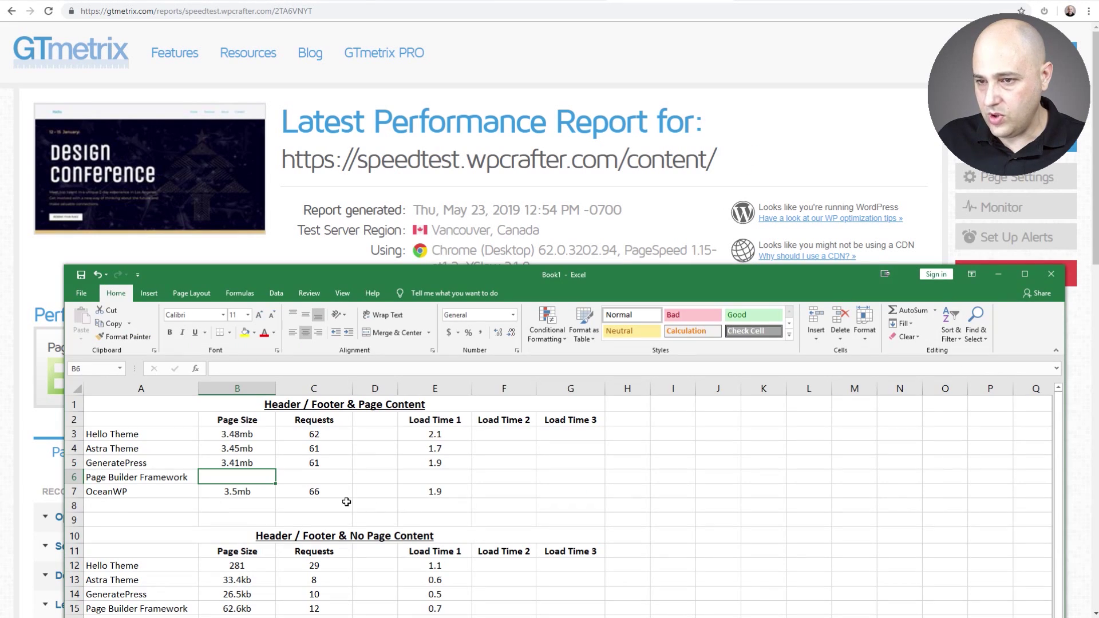
left_click(488, 476)
scroll(487, 473, "down", 7)
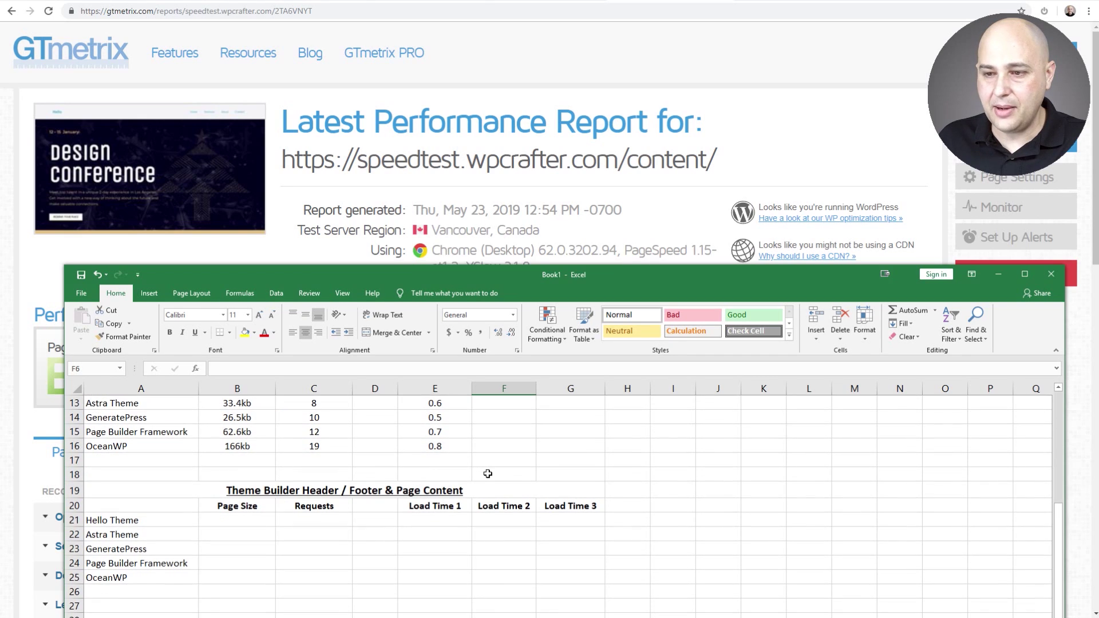
scroll(487, 473, "up", 2)
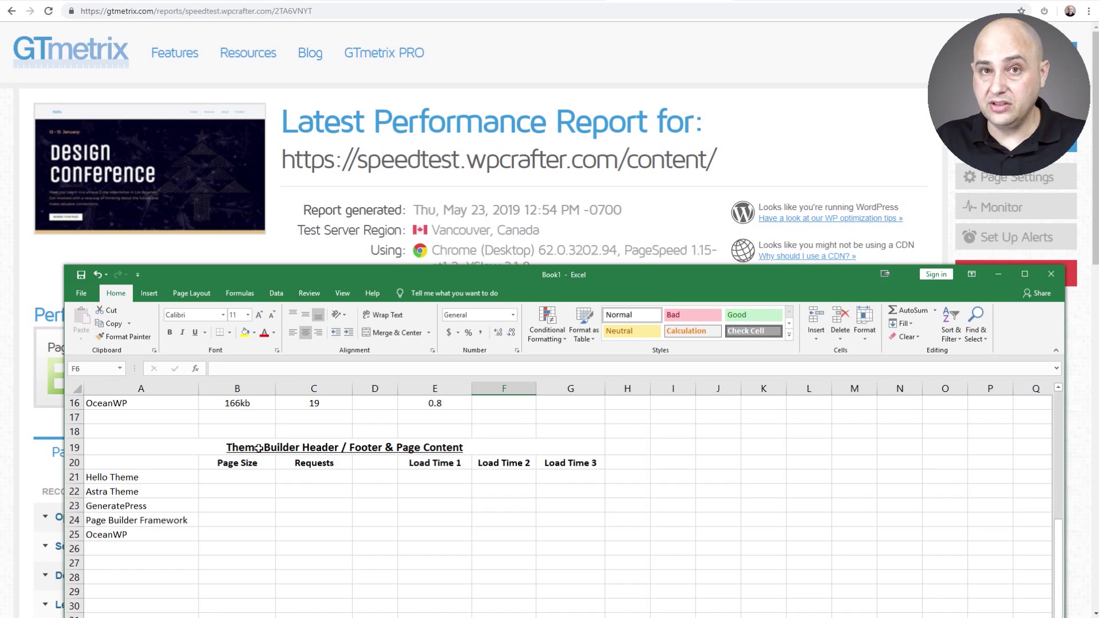
Step: Copy the Hello Theme page size, requests and load time from row 3 to its row in the Theme Builder Header / Footer & Page Content table
scroll(259, 448, "up", 5)
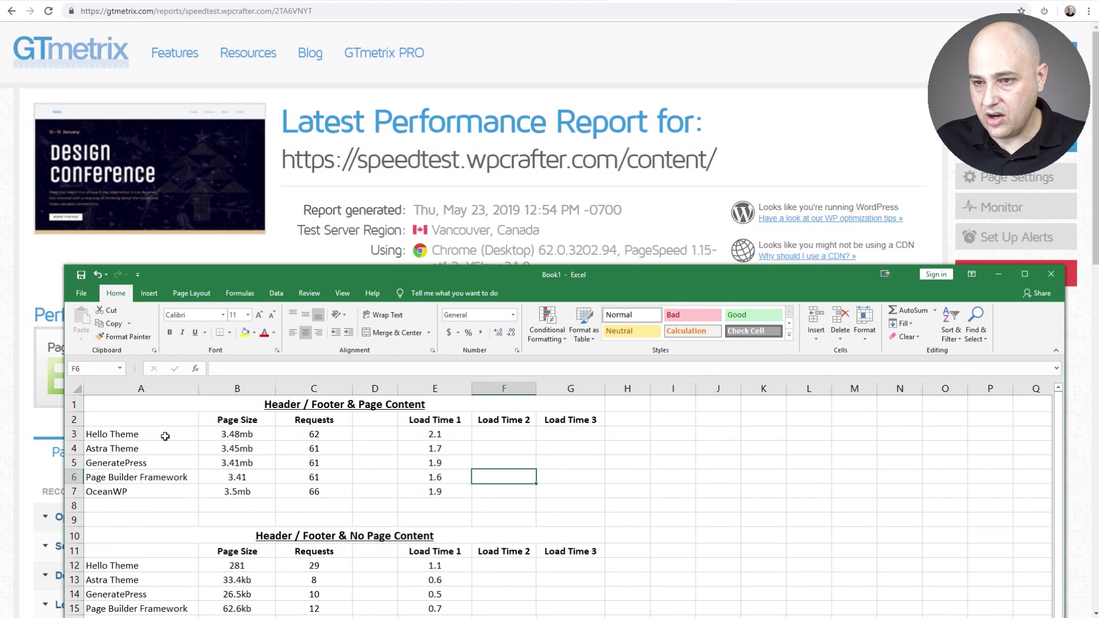
left_click_drag(218, 437, 422, 441)
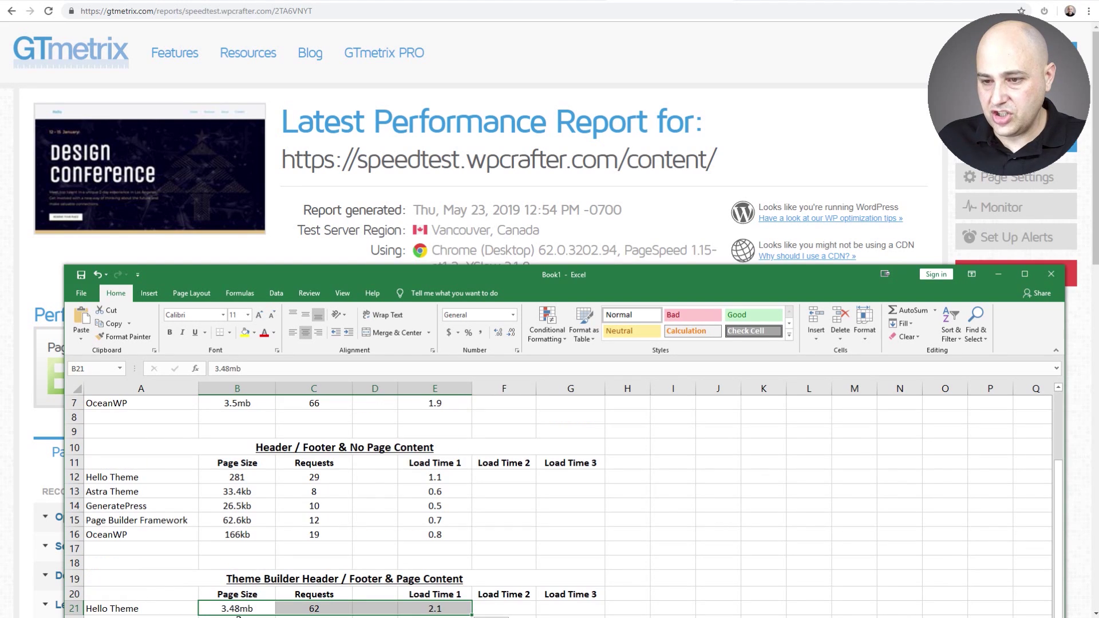
left_click(237, 617)
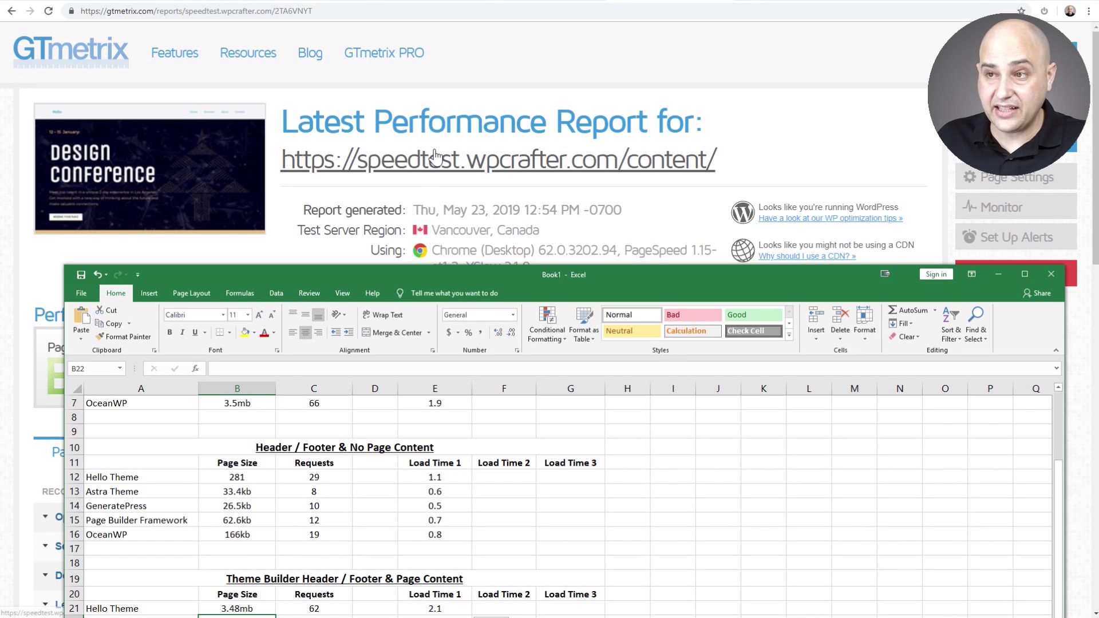
Step: Switch to the WordPress admin in the browser and open Elementor's Theme Builder templates list
left_click(514, 43)
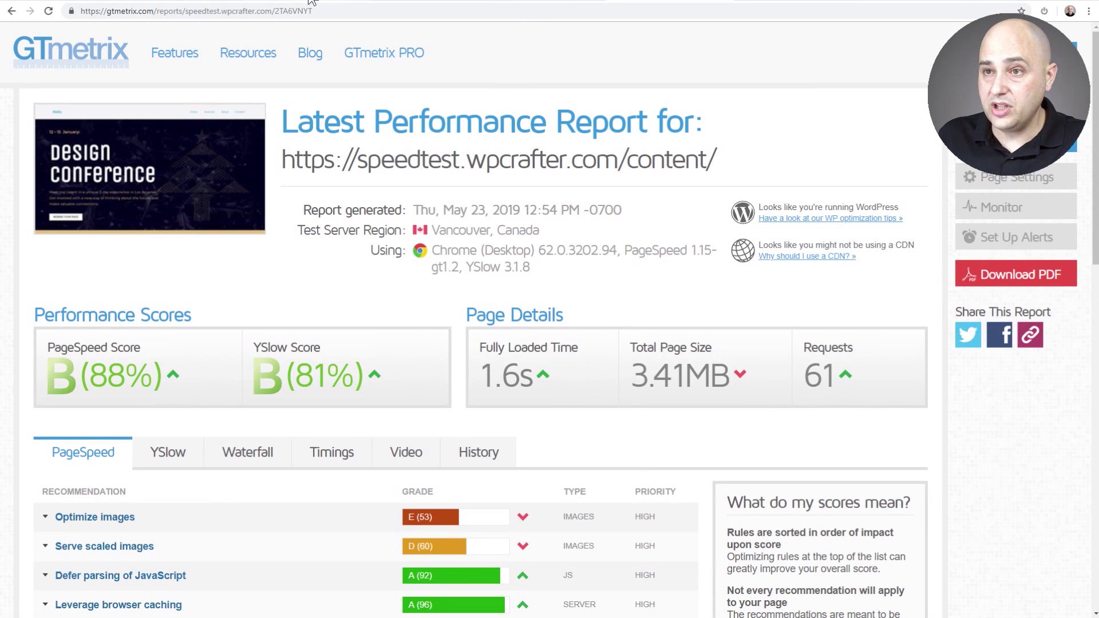
left_click(196, 2)
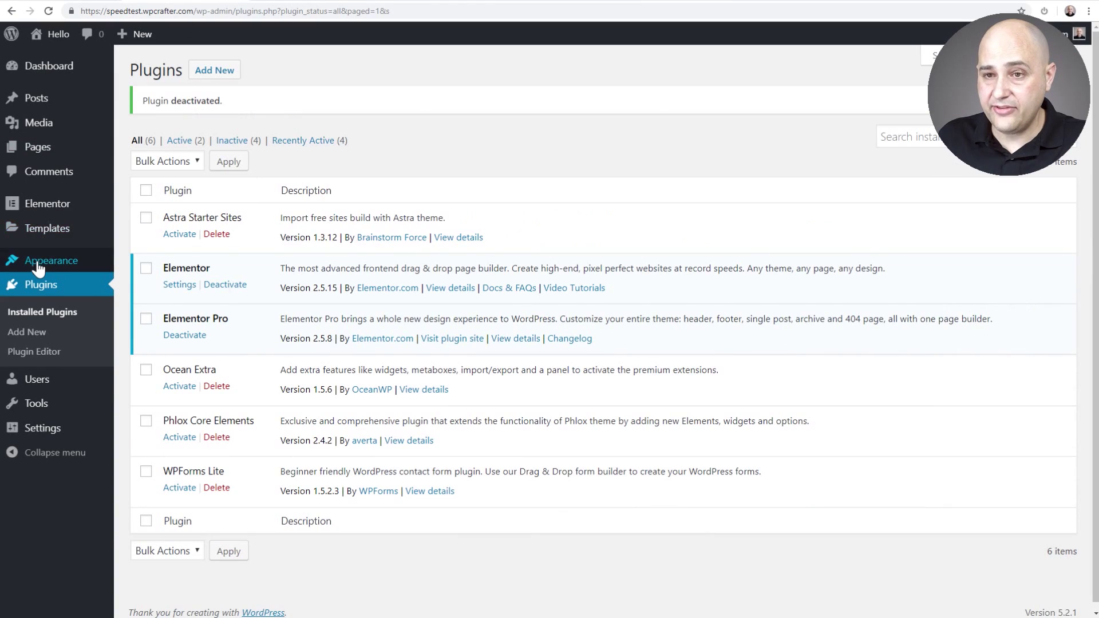
mouse_move(43, 229)
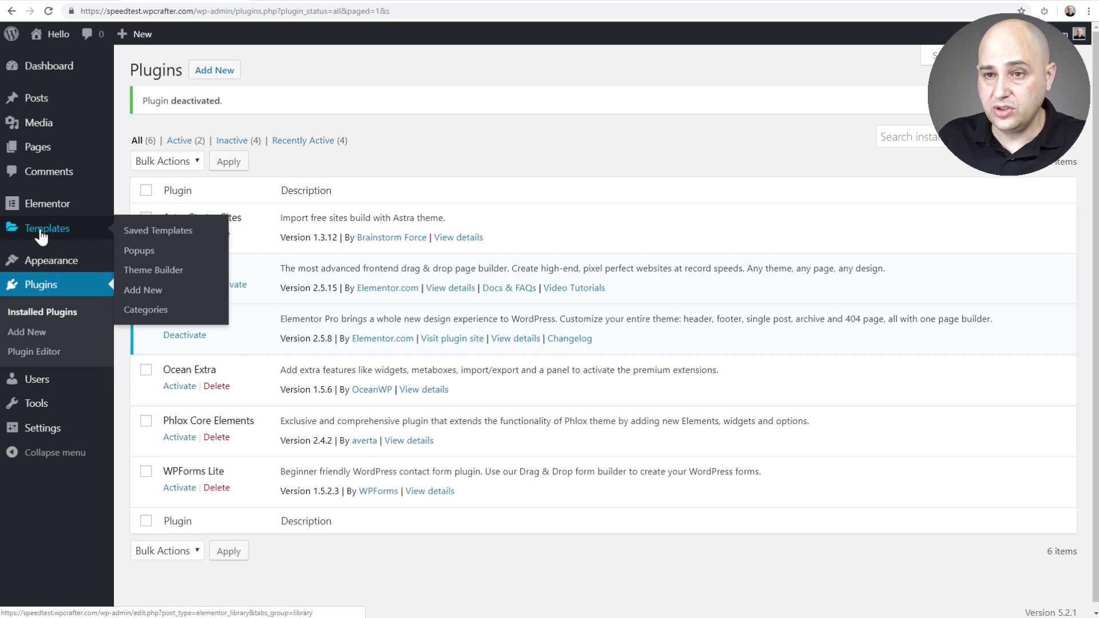
left_click(142, 271)
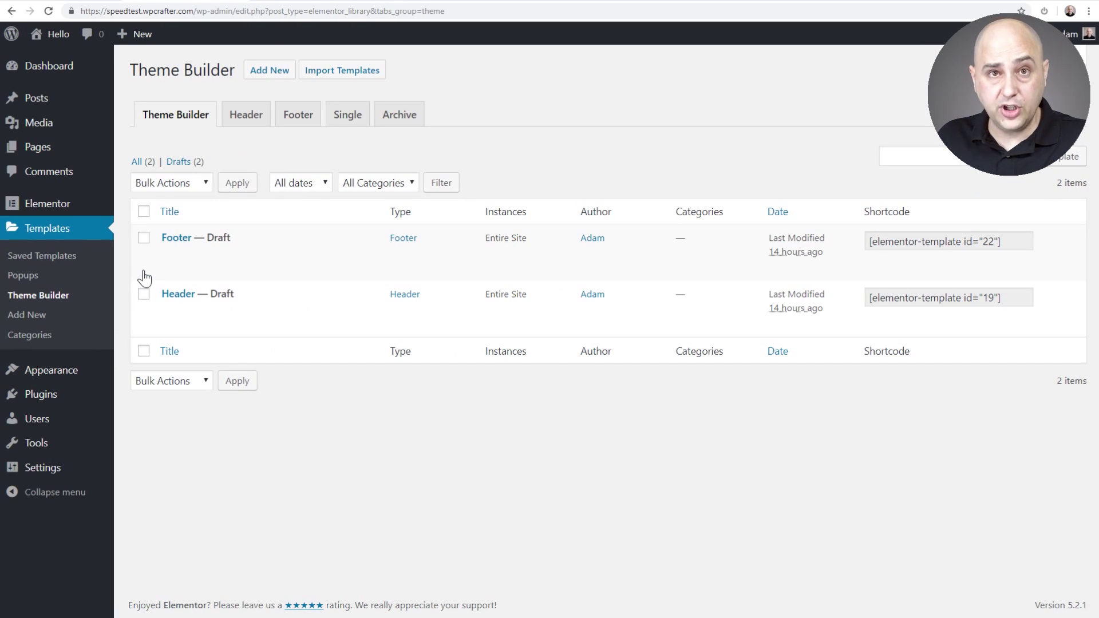
Step: Bulk edit the Footer and Header templates and set their status to Published
mouse_move(144, 270)
left_click(144, 211)
left_click(200, 184)
left_click(167, 212)
left_click(234, 184)
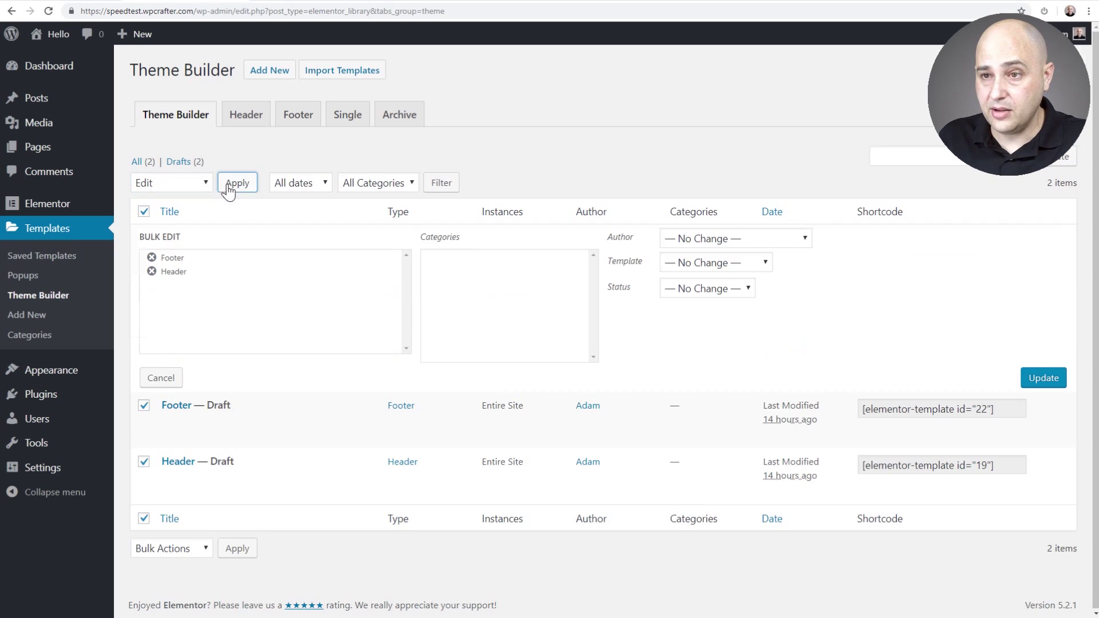
left_click(693, 290)
left_click(693, 321)
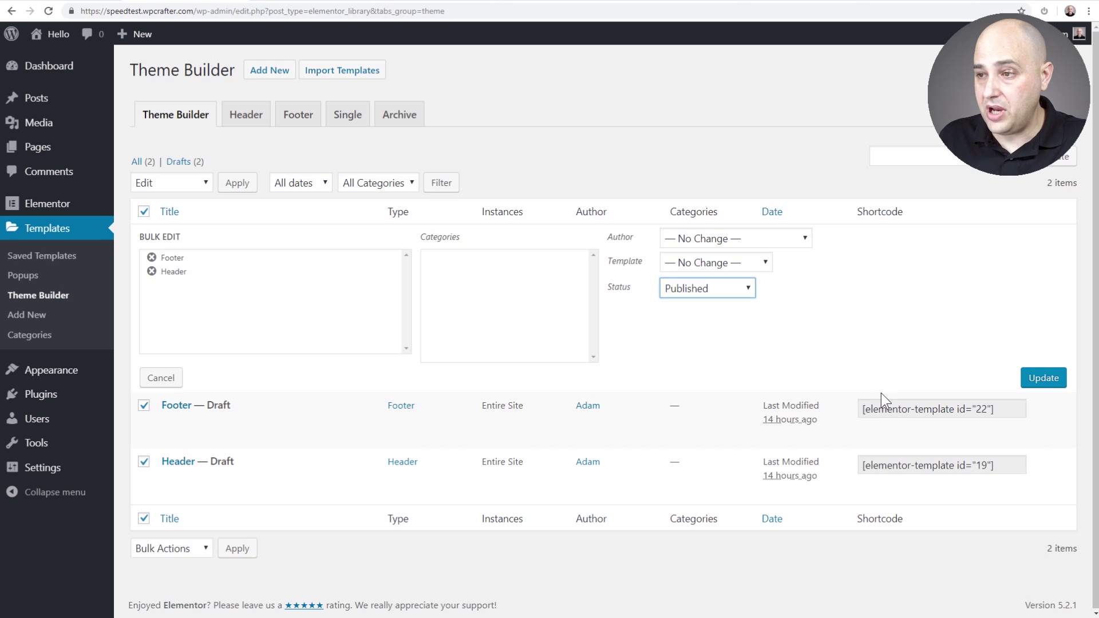
left_click(1043, 383)
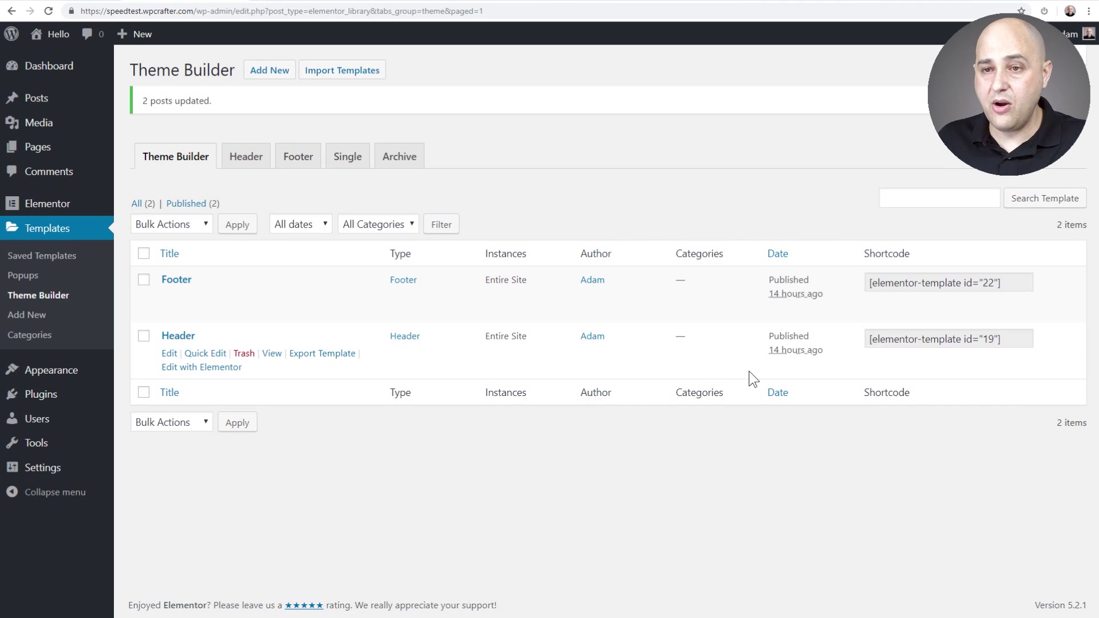
Step: Reload the Content and No Content pages of speedtest.wpcrafter.com to load the Elementor header and footer
left_click(69, 371)
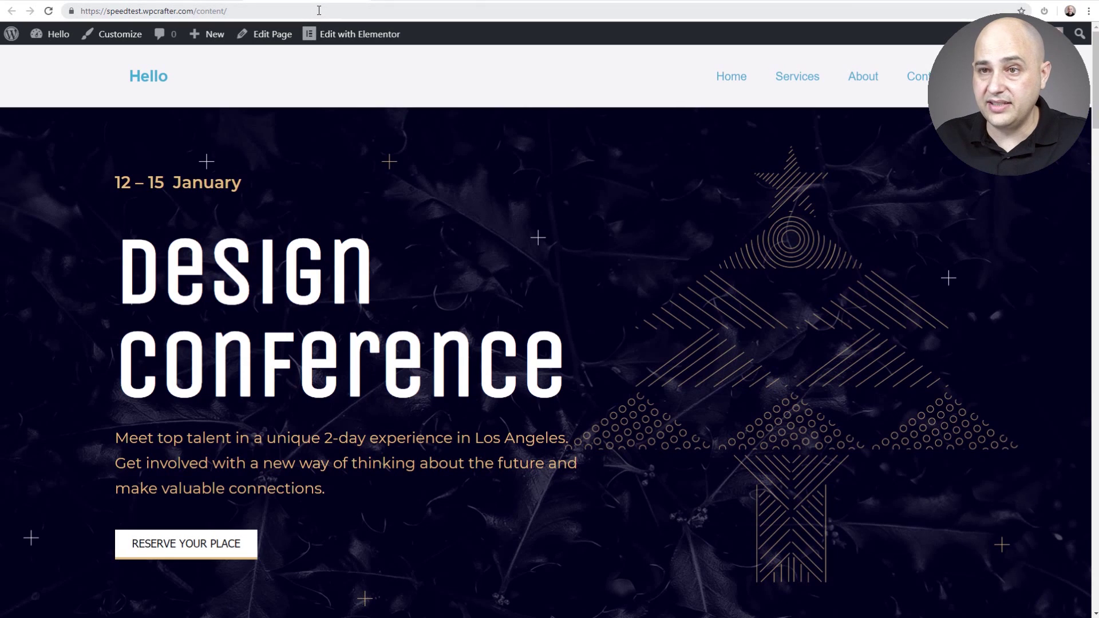
left_click(319, 11)
key("Return")
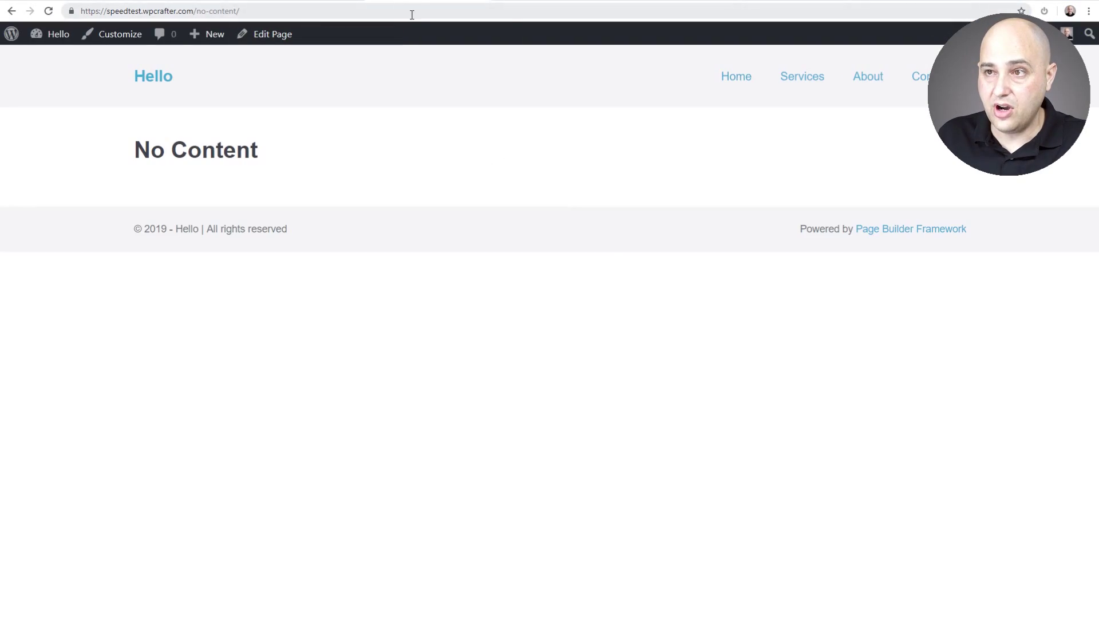
left_click(411, 15)
key("Return")
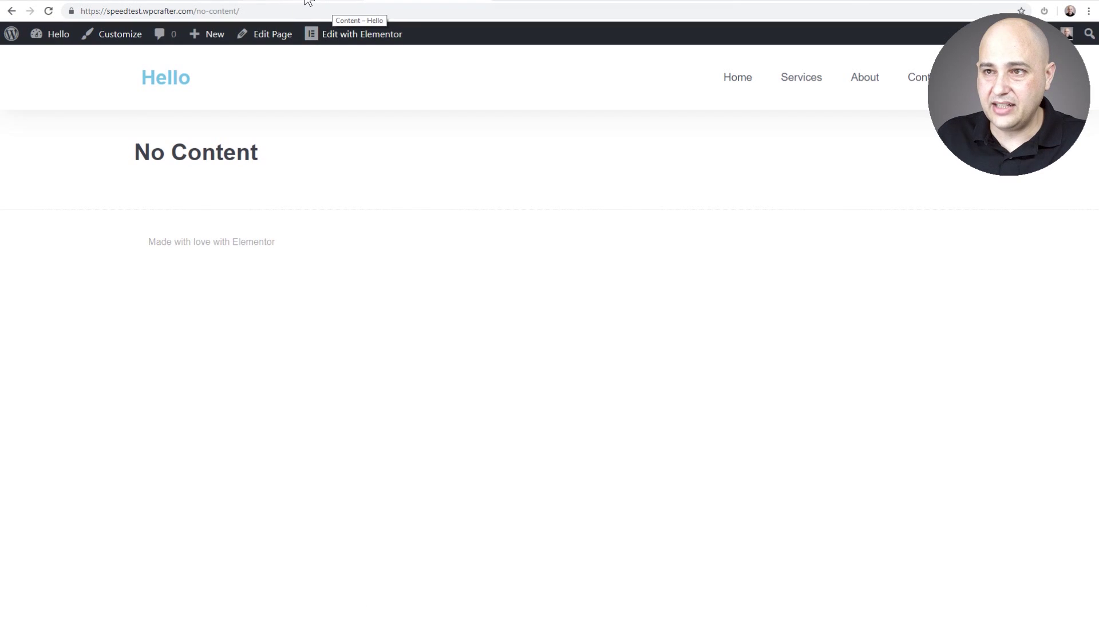
Step: Examine the Elementor footer text and header on the Content page
left_click(308, 2)
scroll(314, 164, "down", 15)
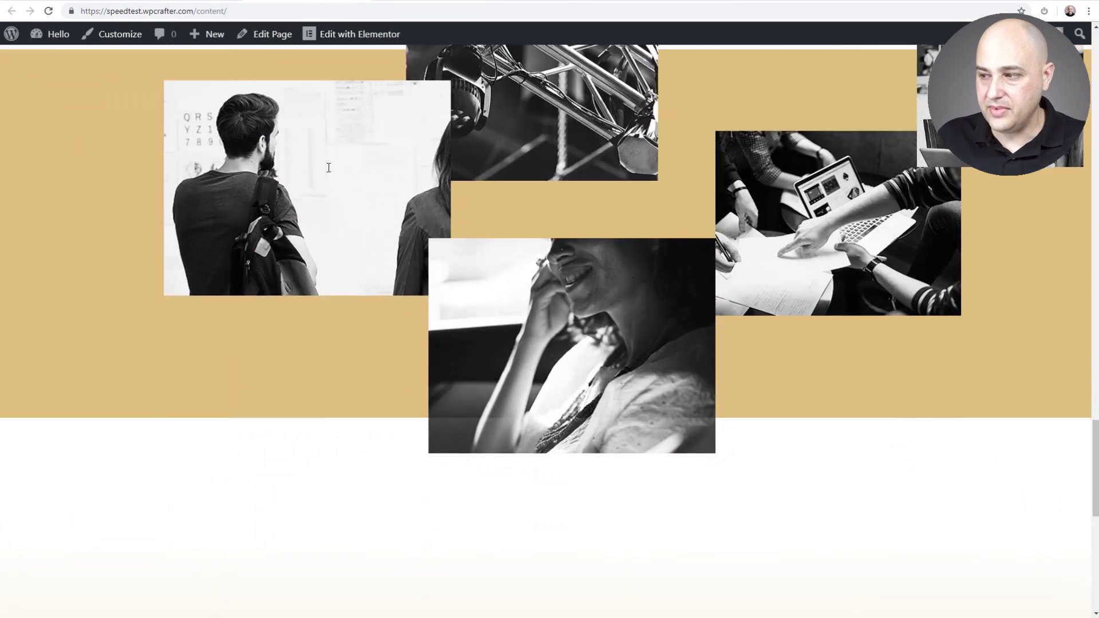
scroll(328, 168, "down", 8)
left_click_drag(272, 580, 145, 587)
scroll(246, 350, "up", 8)
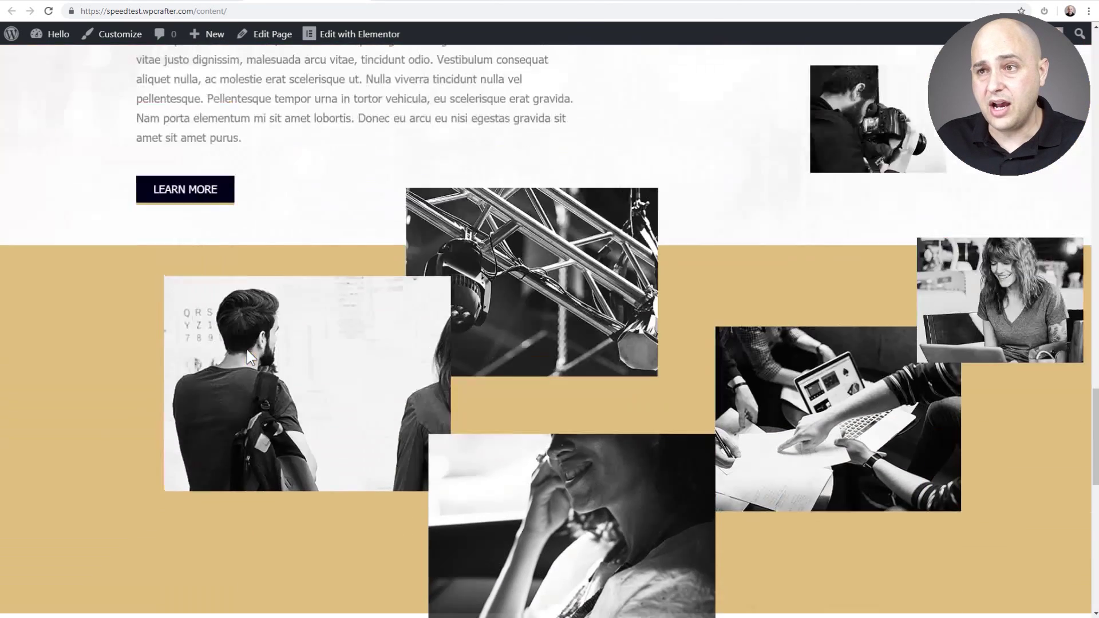
scroll(246, 349, "up", 15)
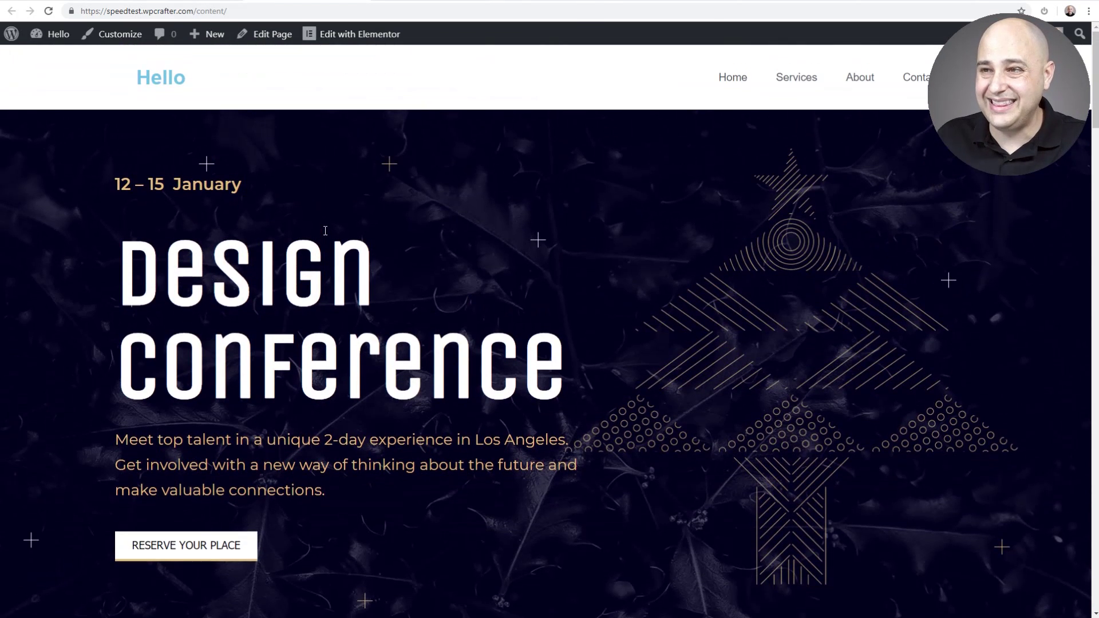
Step: Rerun the GTmetrix test for the Content page with the Theme Builder header and footer, and view its report
left_click(543, 1)
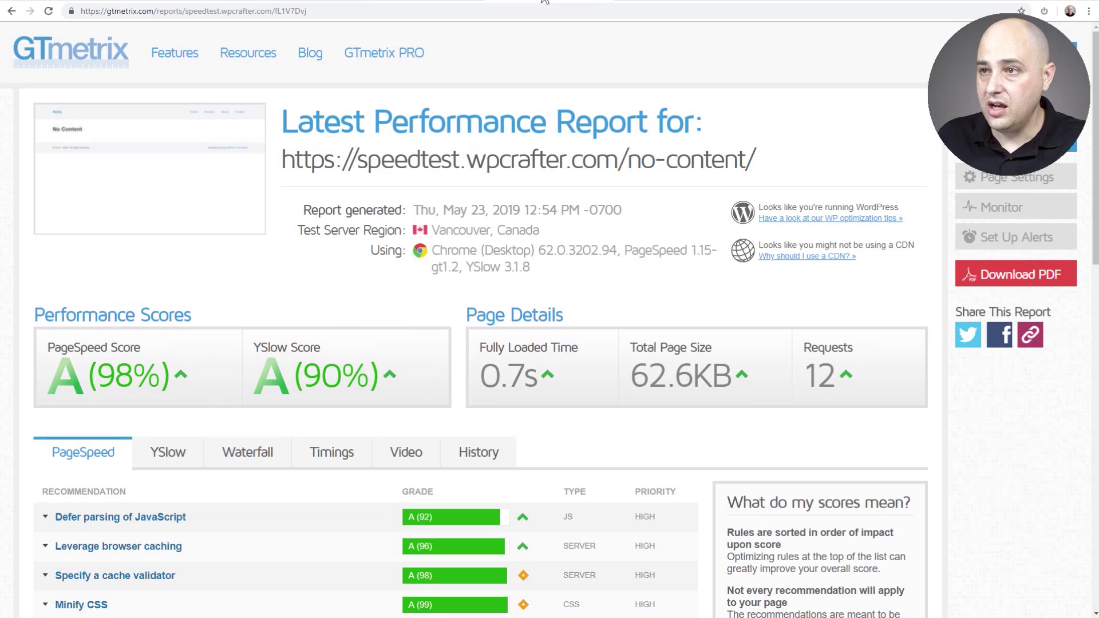
left_click(667, 1)
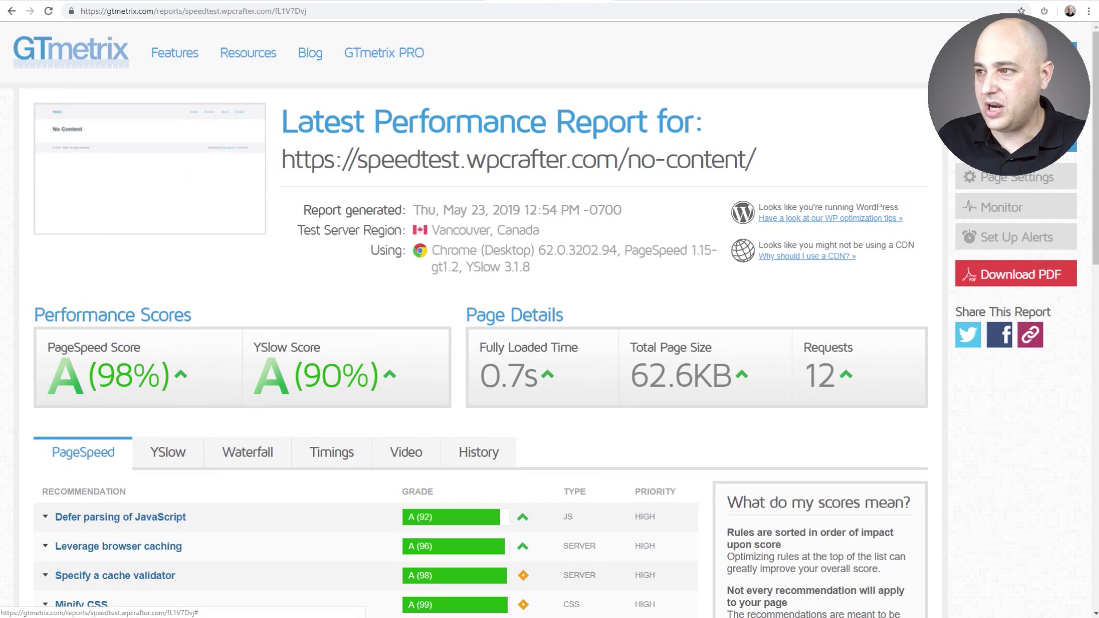
left_click(1016, 147)
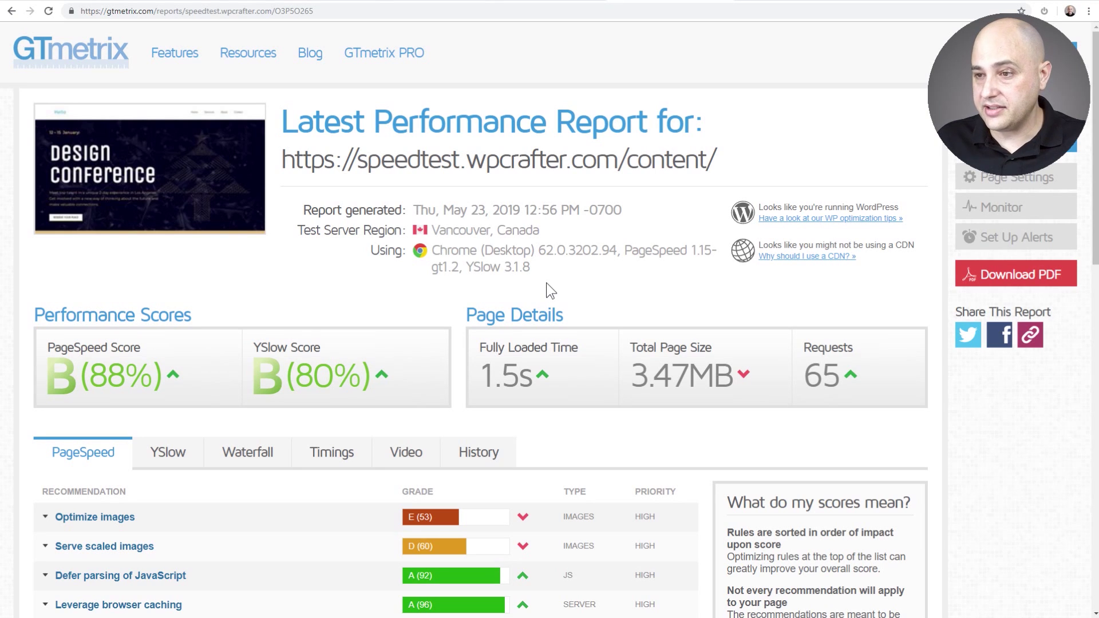
scroll(546, 282, "down", 5)
Step: Switch to the Excel sheet and compare the themes' page sizes and requests in the Header / Footer & Page Content table
key("alt+Tab")
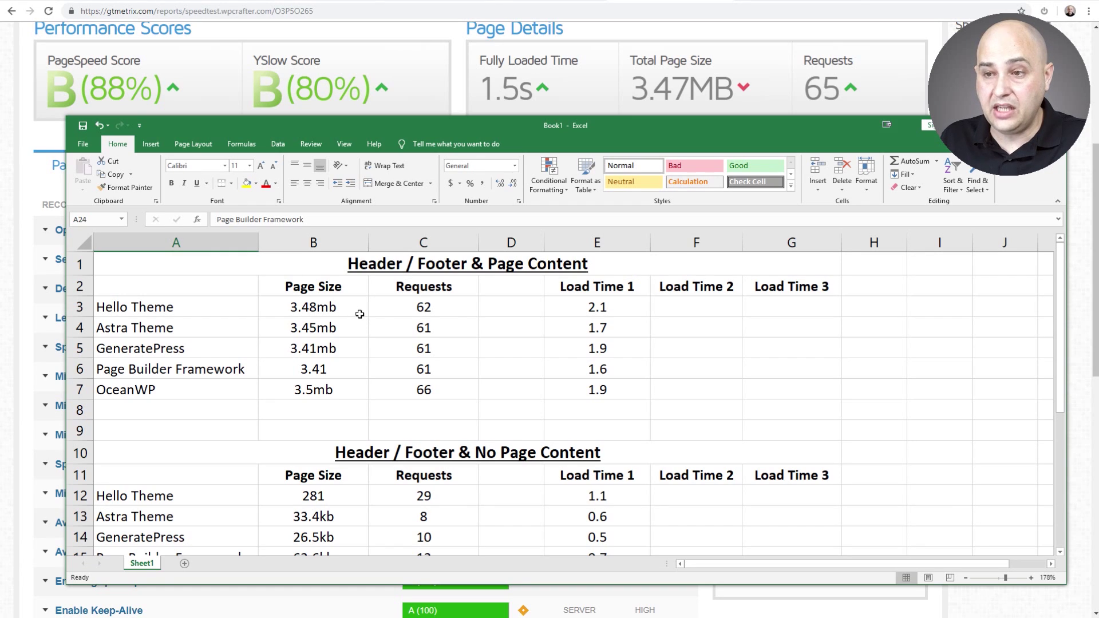
left_click(281, 308)
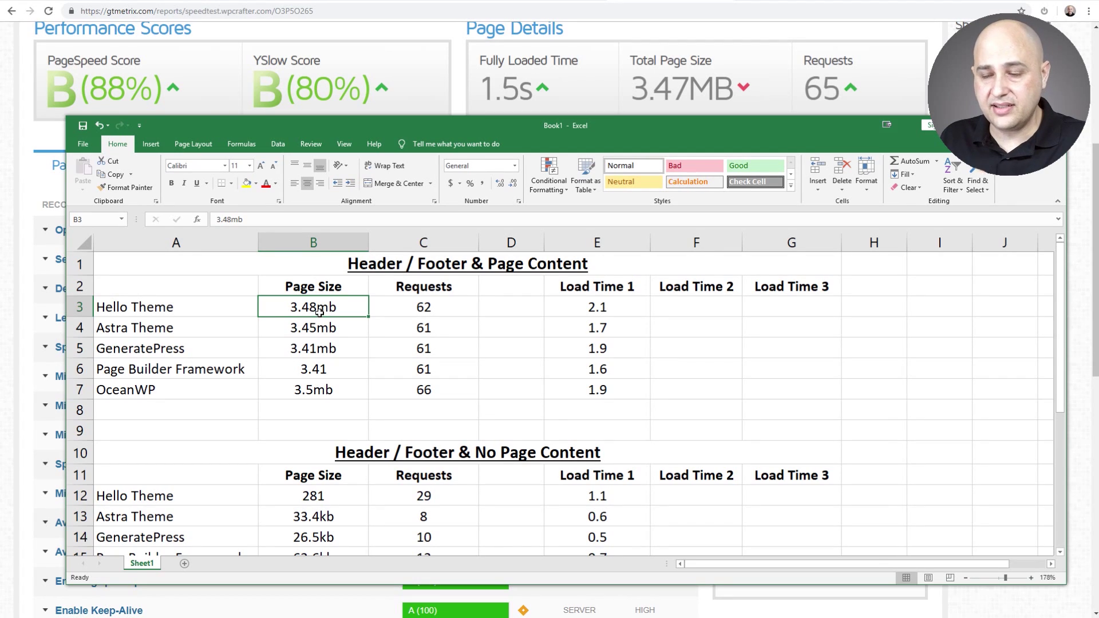
left_click(314, 391)
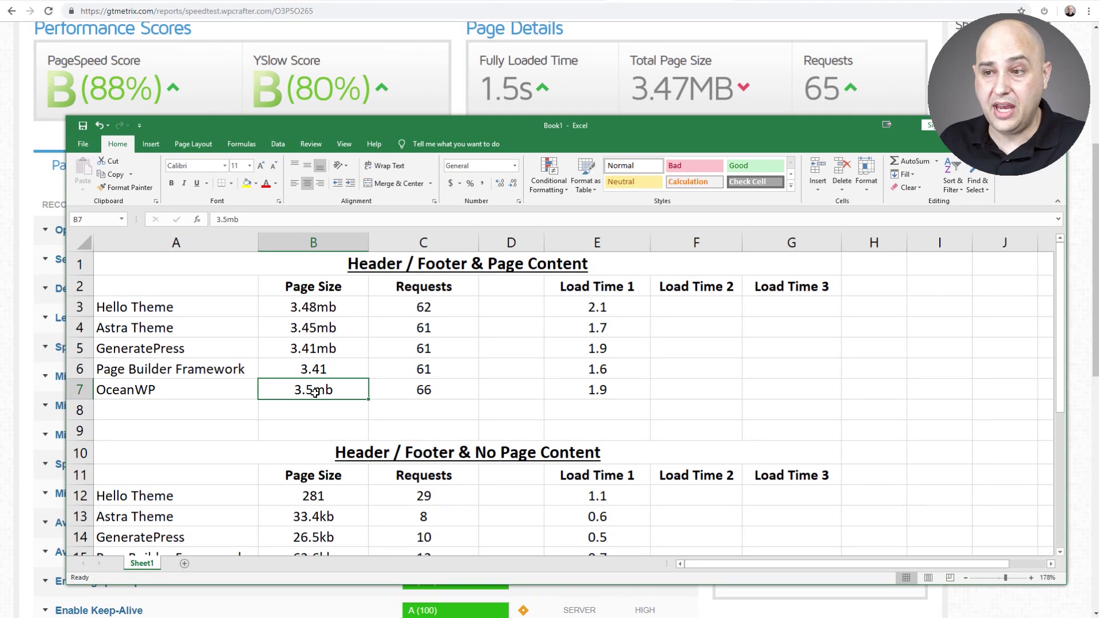
left_click(406, 319)
left_click(407, 312)
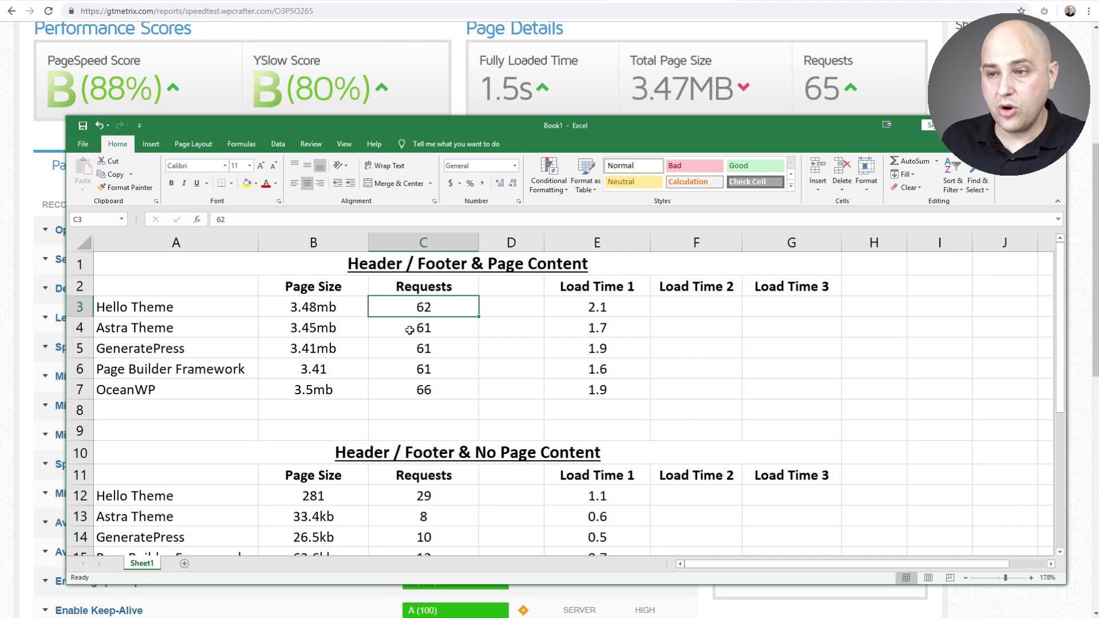
left_click(232, 335)
left_click(226, 349)
left_click(224, 368)
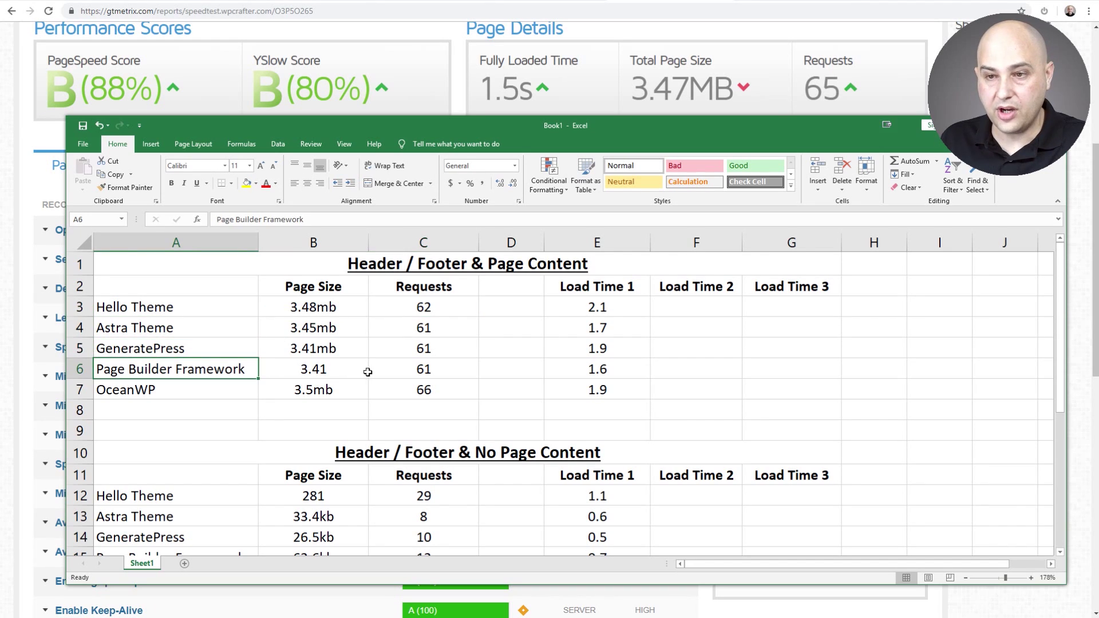
left_click(421, 312)
left_click(338, 308)
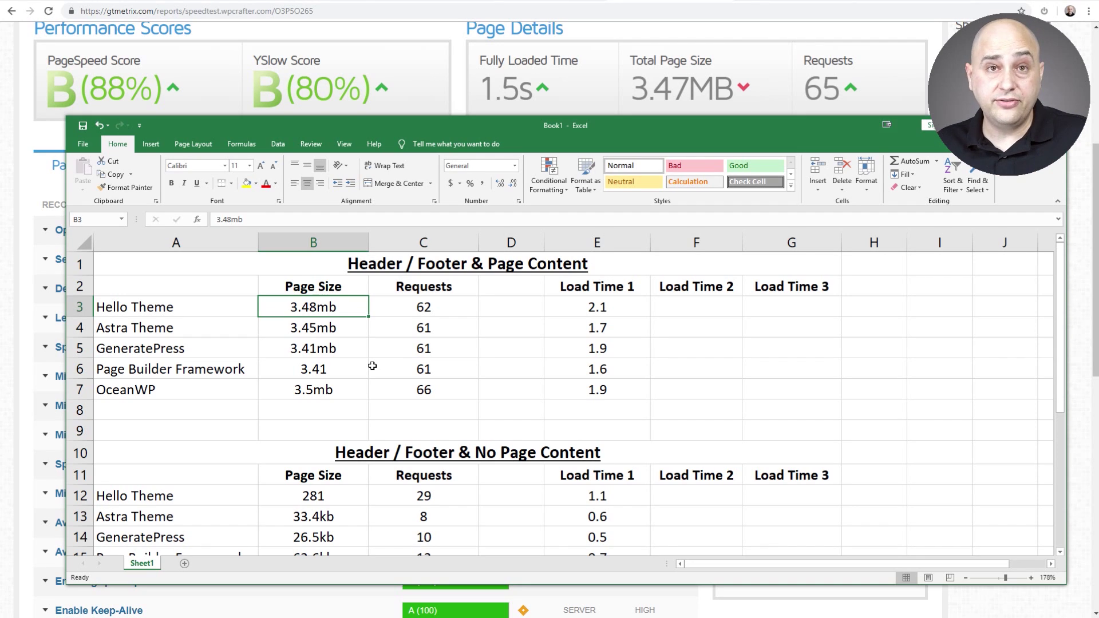
Step: Check the No Content page size in the GTmetrix report and set Hello Theme's page size to 281kb in the Header / Footer & No Page Content table
scroll(372, 366, "down", 2)
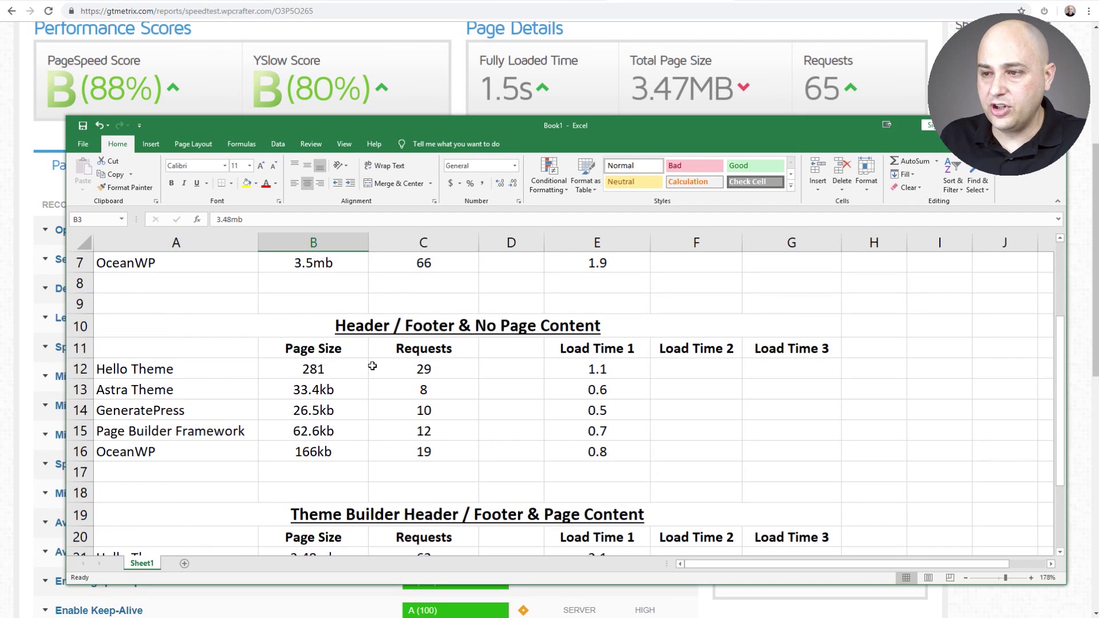
scroll(372, 366, "down", 1)
left_click(338, 311)
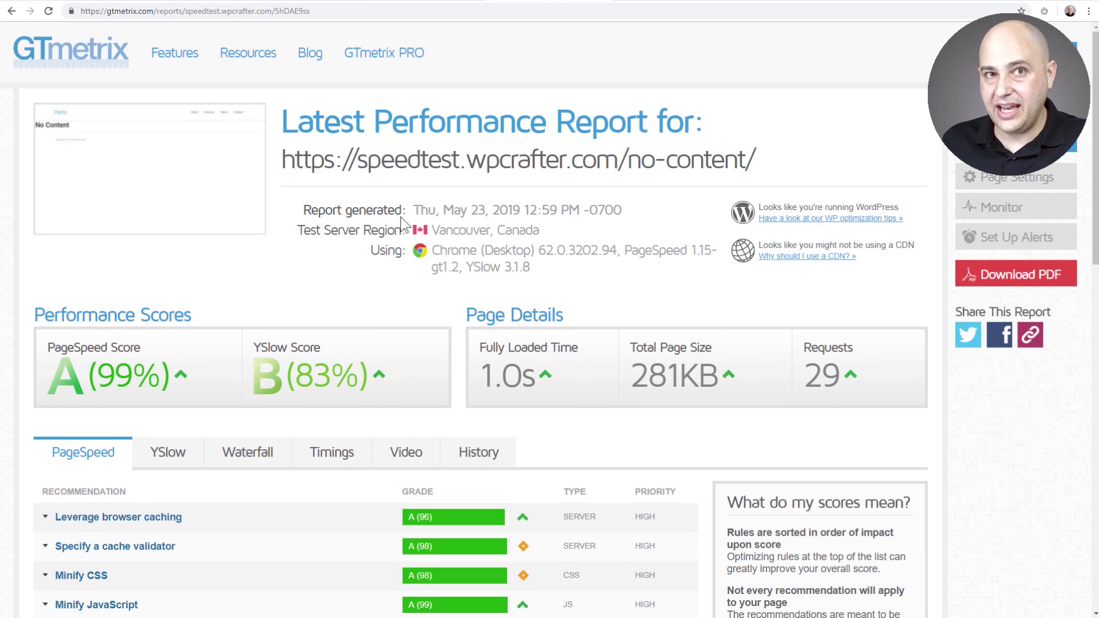
left_click_drag(631, 375, 718, 374)
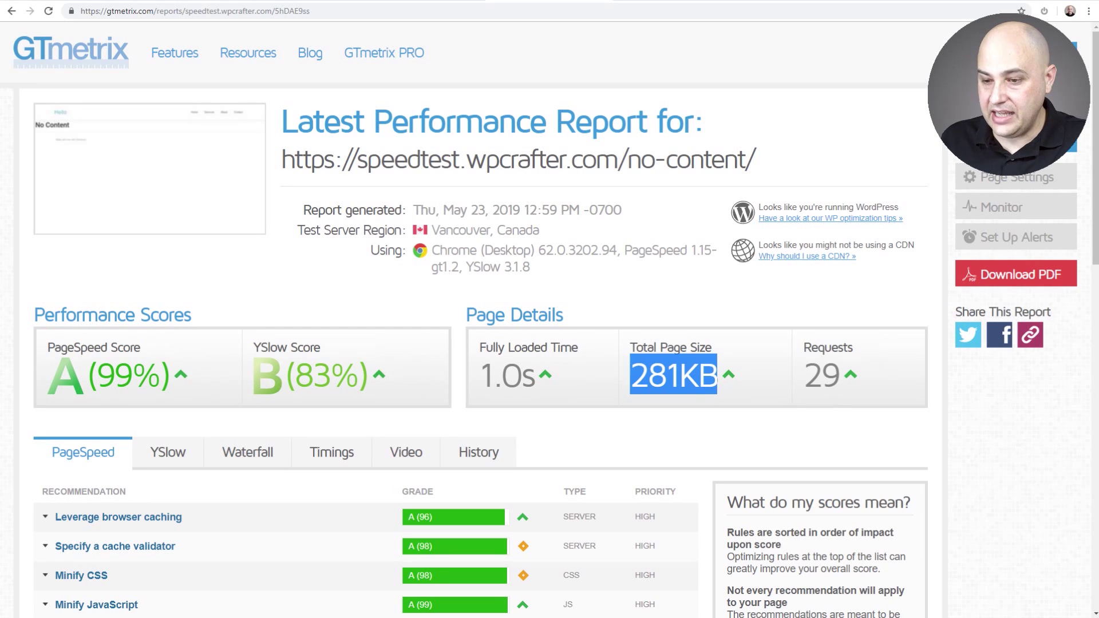
key("alt+Tab")
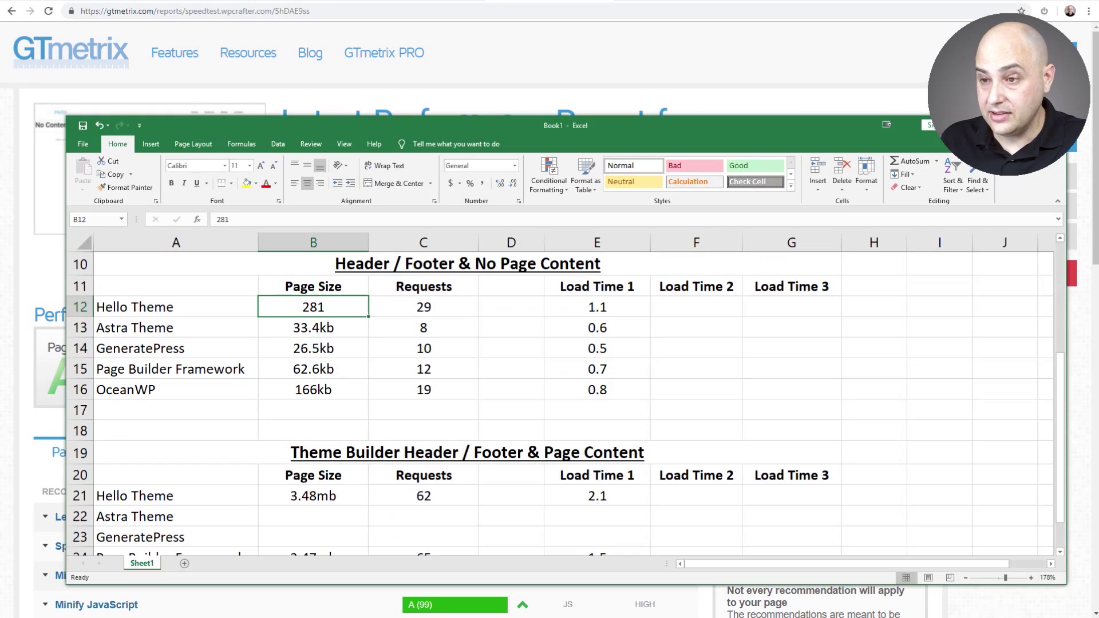
double_click(324, 309)
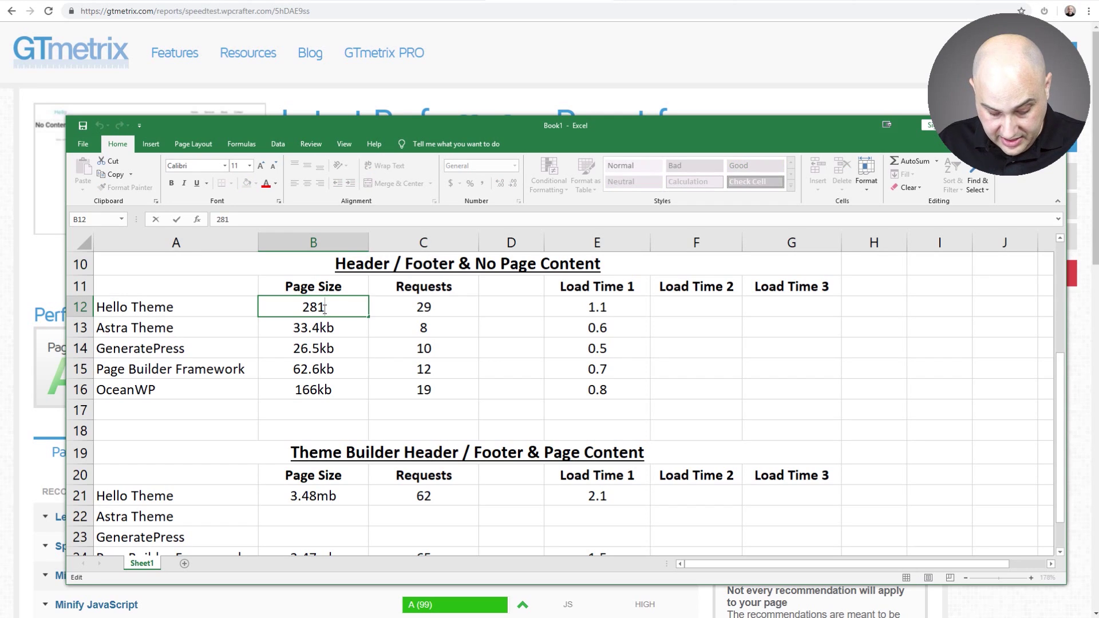
type("kb")
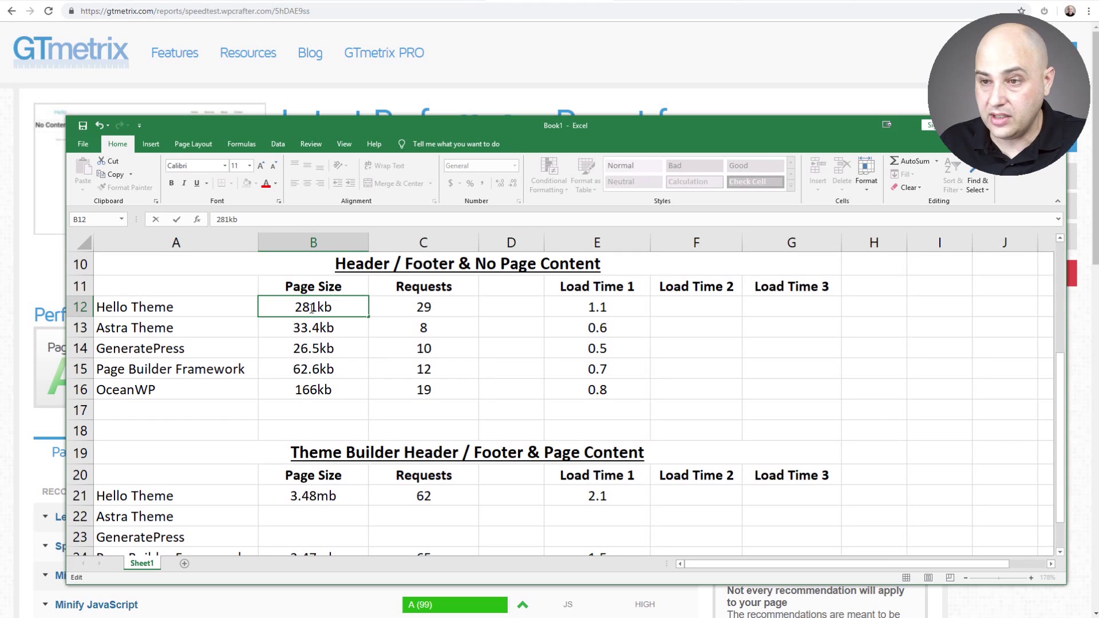
left_click(234, 301)
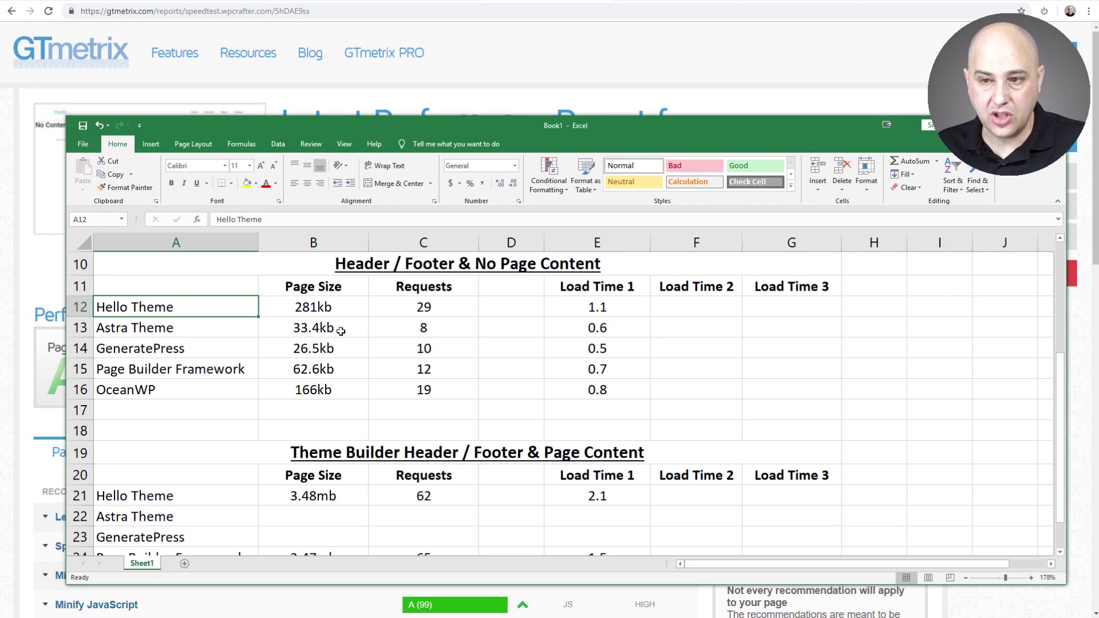
Step: Compare the page sizes of GeneratePress, Page Builder Framework and Astra in the Header / Footer & No Page Content table
left_click(347, 350)
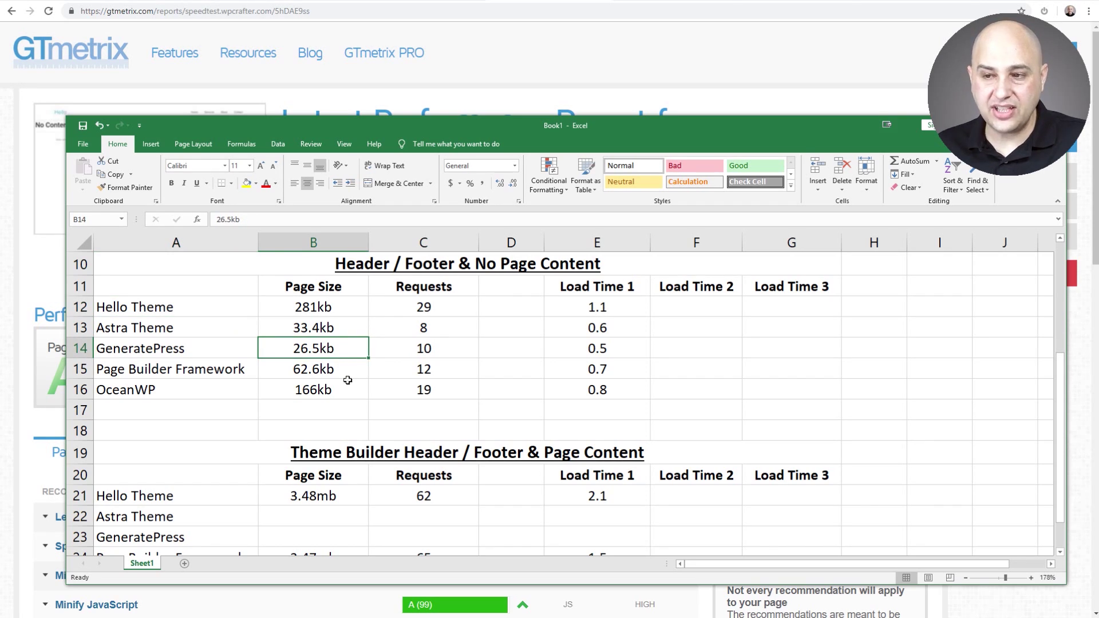
left_click(348, 376)
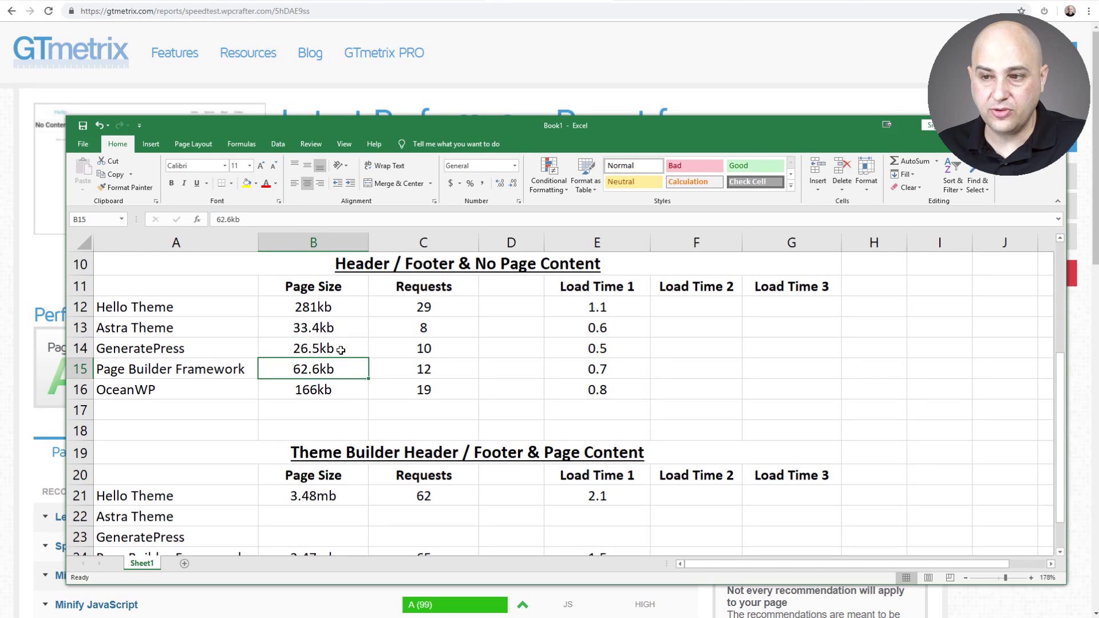
left_click(341, 332)
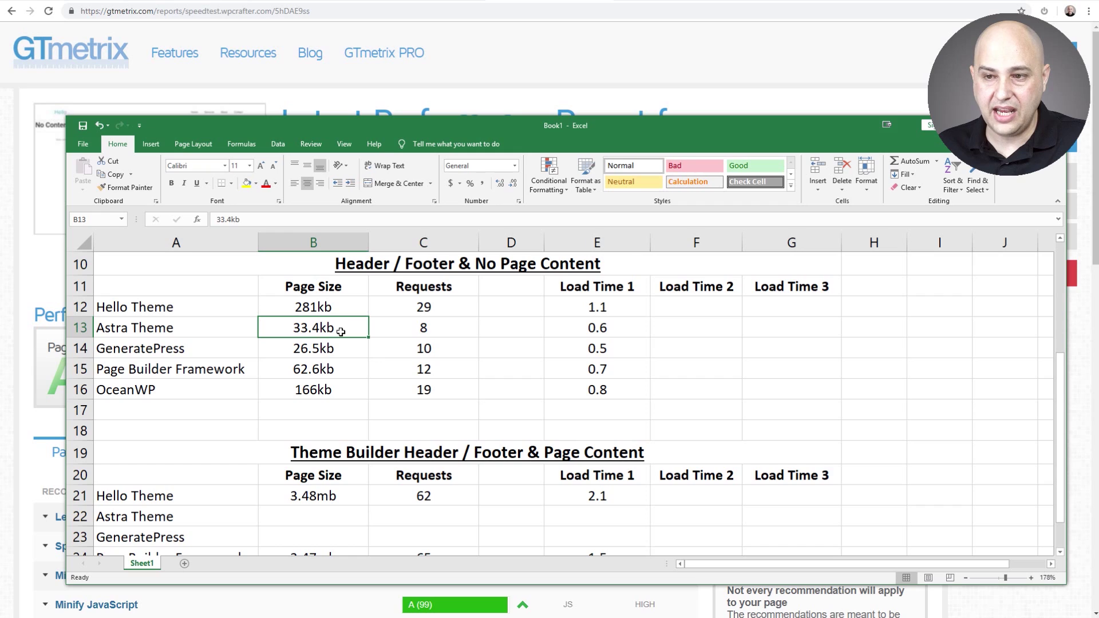
Step: Check OceanWP's page size and Hello Theme's requests in the Header / Footer & No Page Content table
left_click(343, 389)
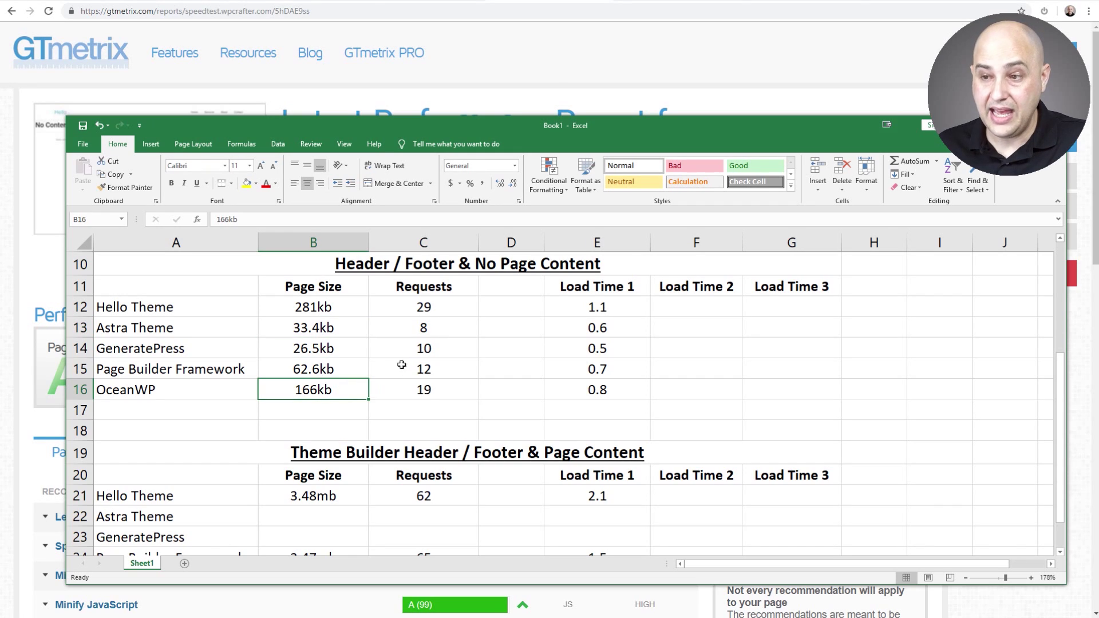
left_click(443, 314)
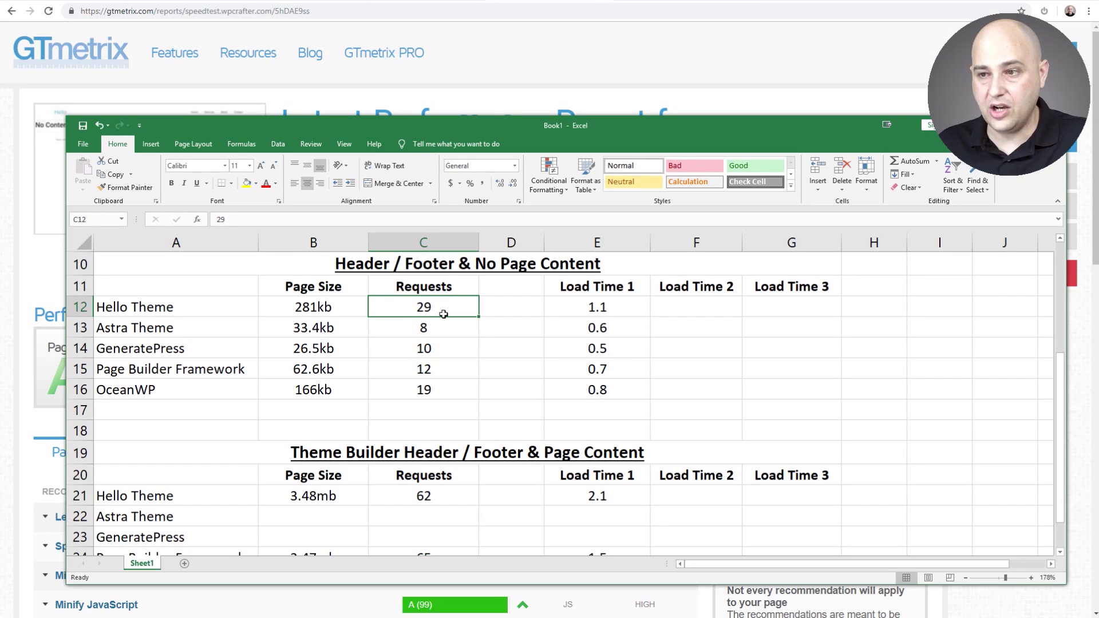
Step: Compare the page sizes and requests of Hello Theme and Page Builder Framework in the Theme Builder Header / Footer & Page Content table
scroll(443, 314, "down", 3)
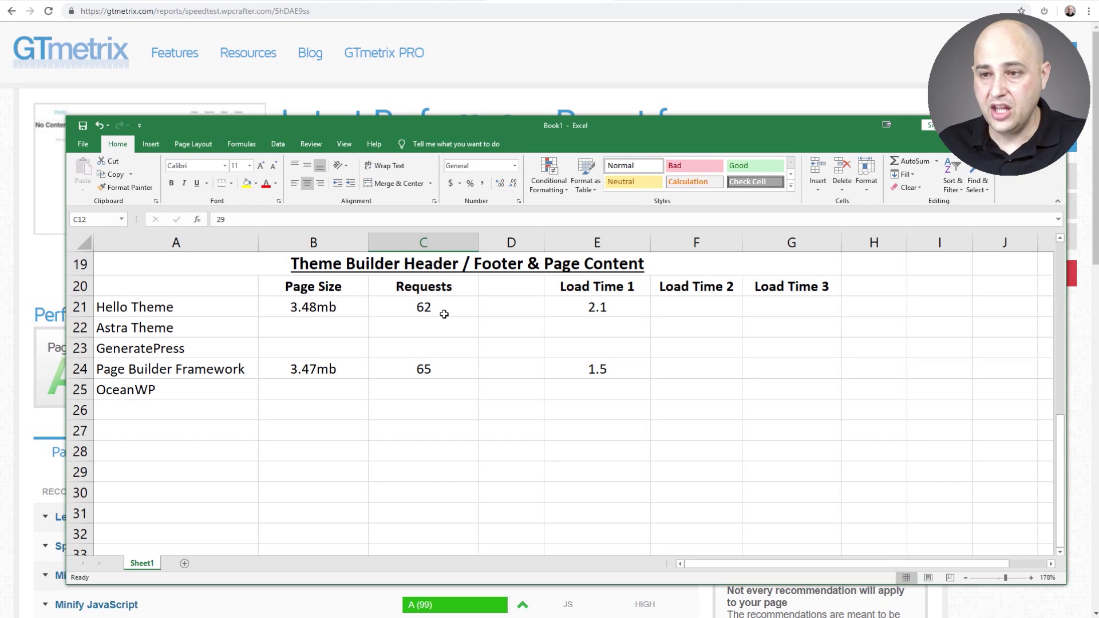
left_click(358, 309)
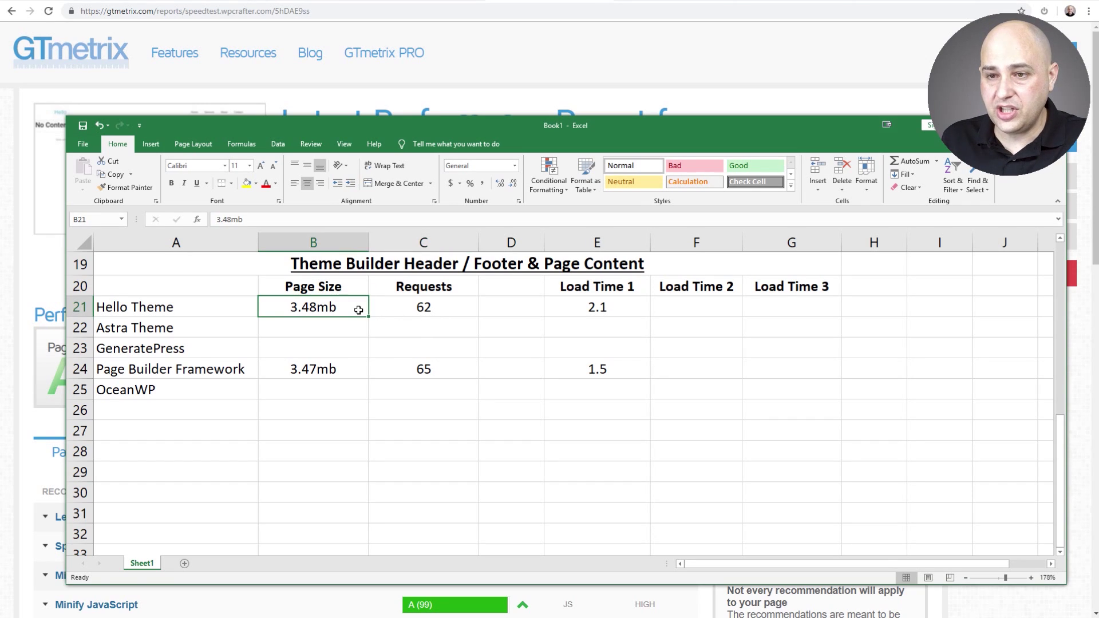
left_click(387, 309)
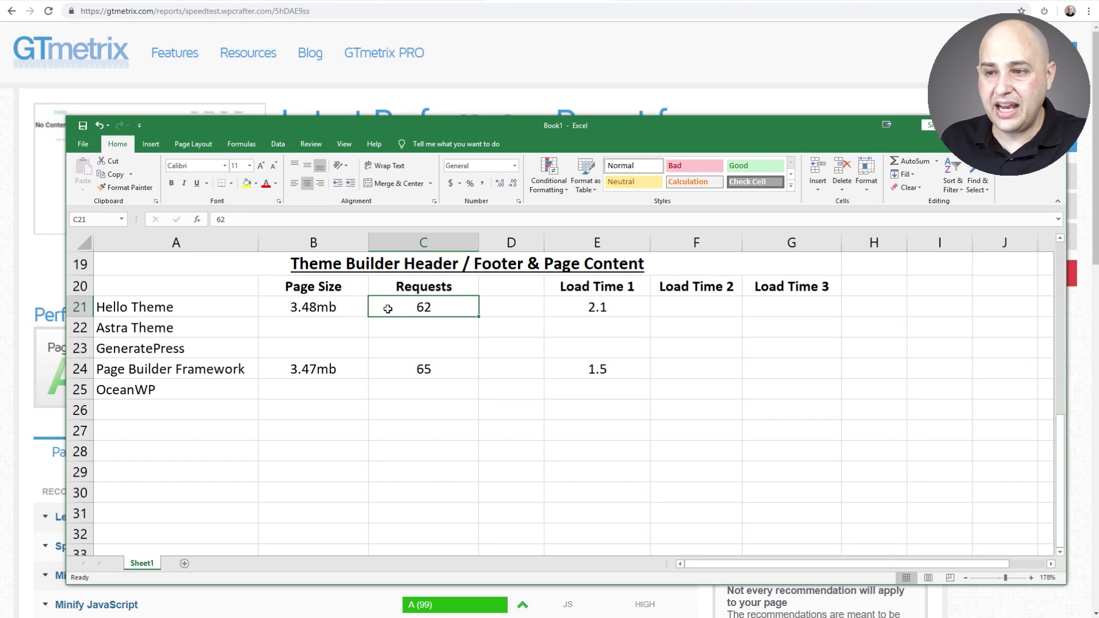
left_click(351, 311)
left_click(349, 369)
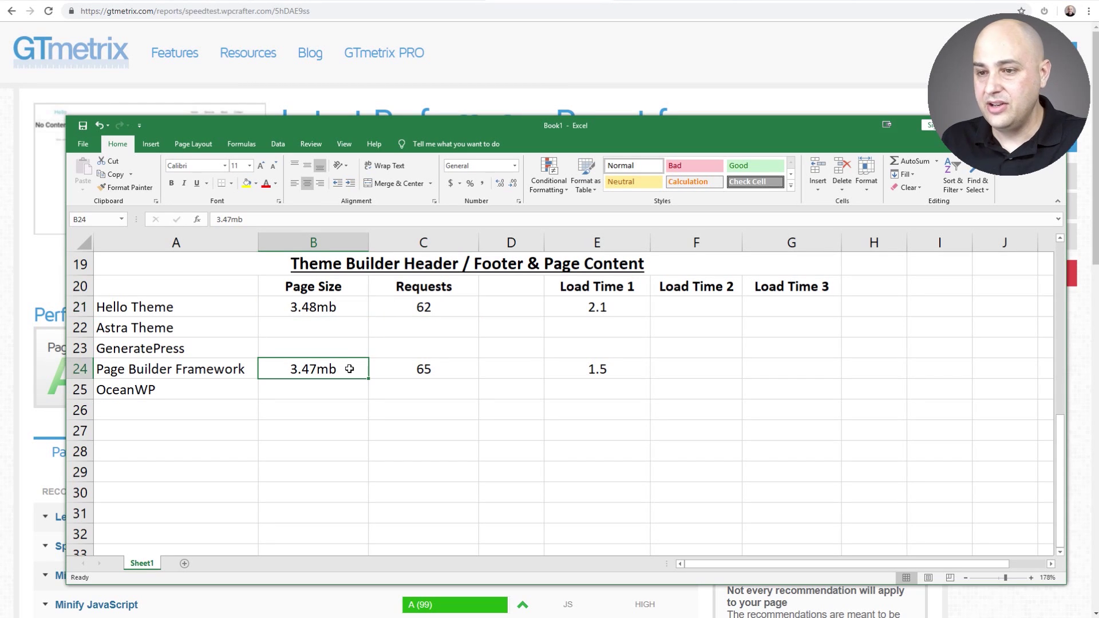
left_click(348, 307)
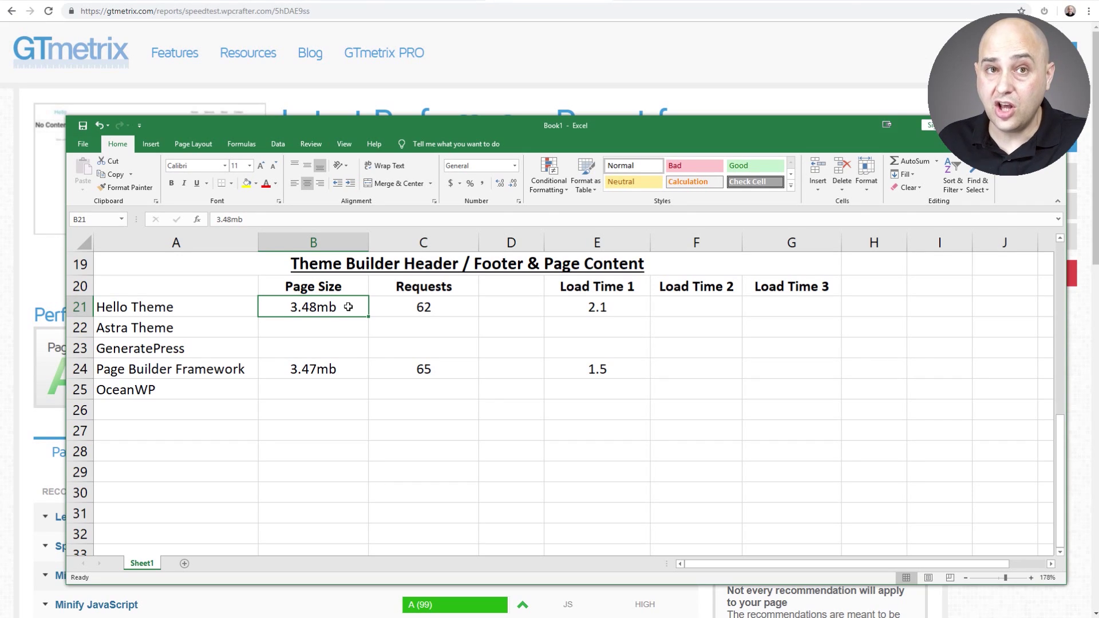
left_click(452, 310)
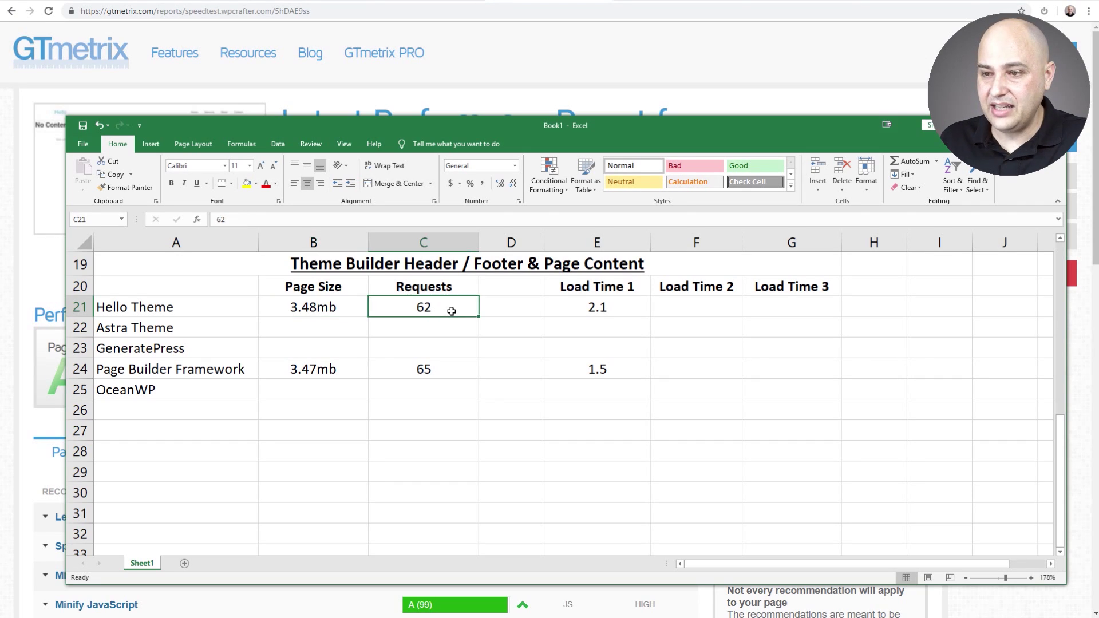
left_click(448, 371)
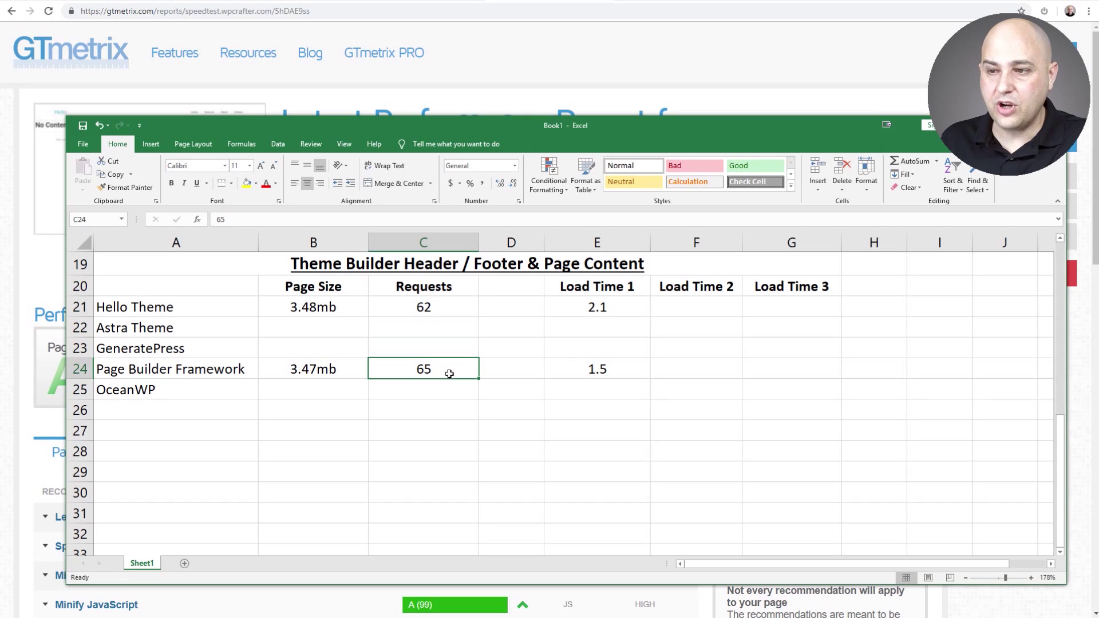
left_click(443, 304)
left_click_drag(233, 368, 394, 371)
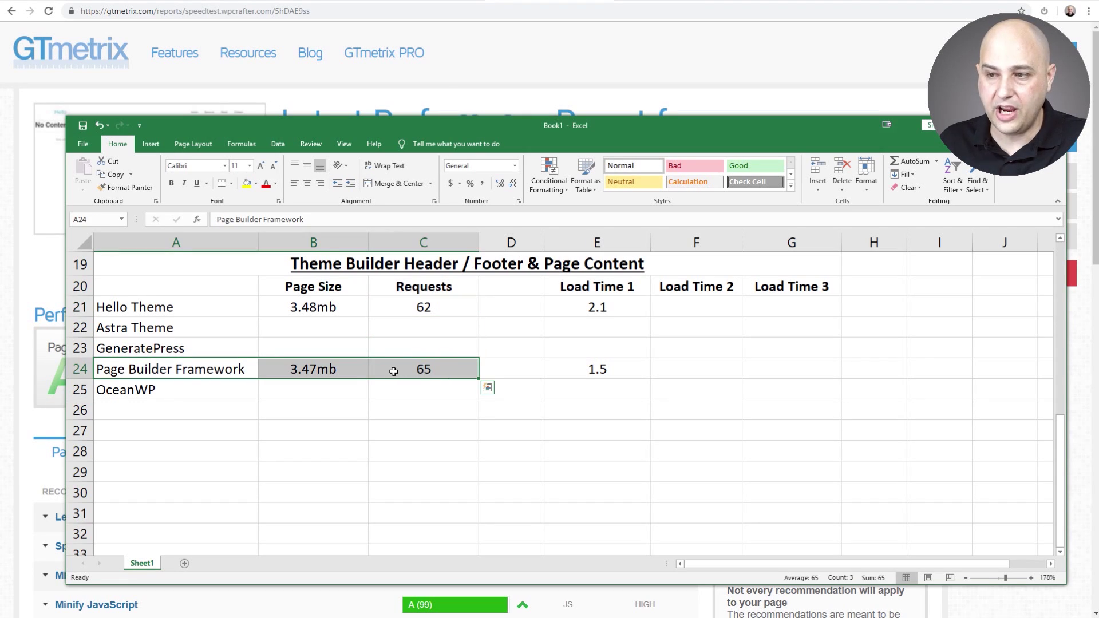
left_click(515, 368)
left_click(217, 369)
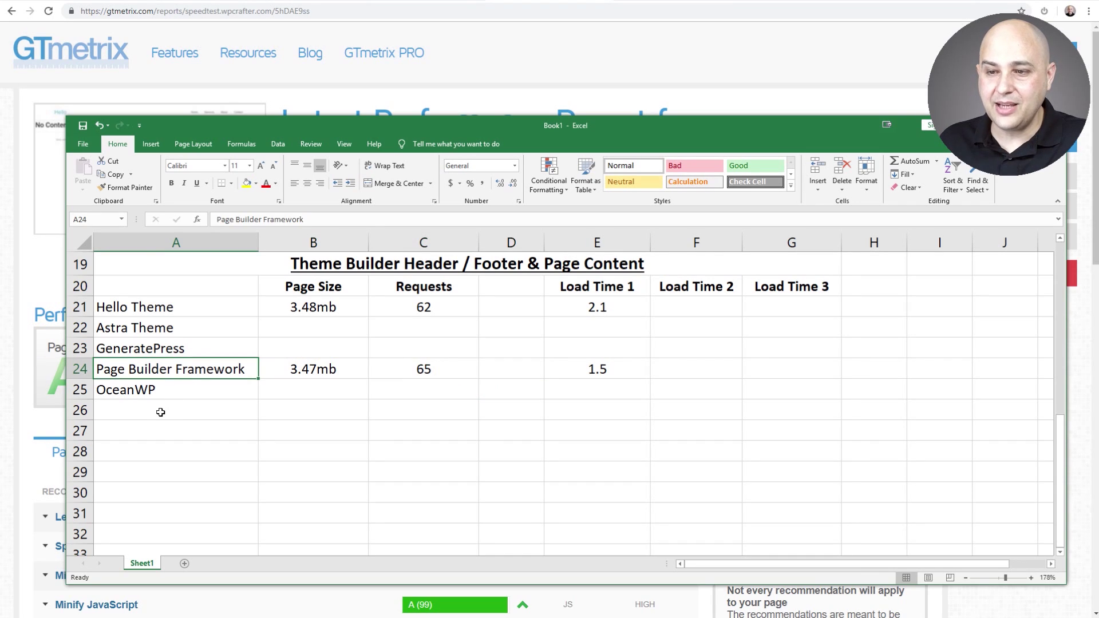
Step: Review the list of themes in the Theme Builder table, and return to the Header / Footer & Page Content table
left_click(164, 409)
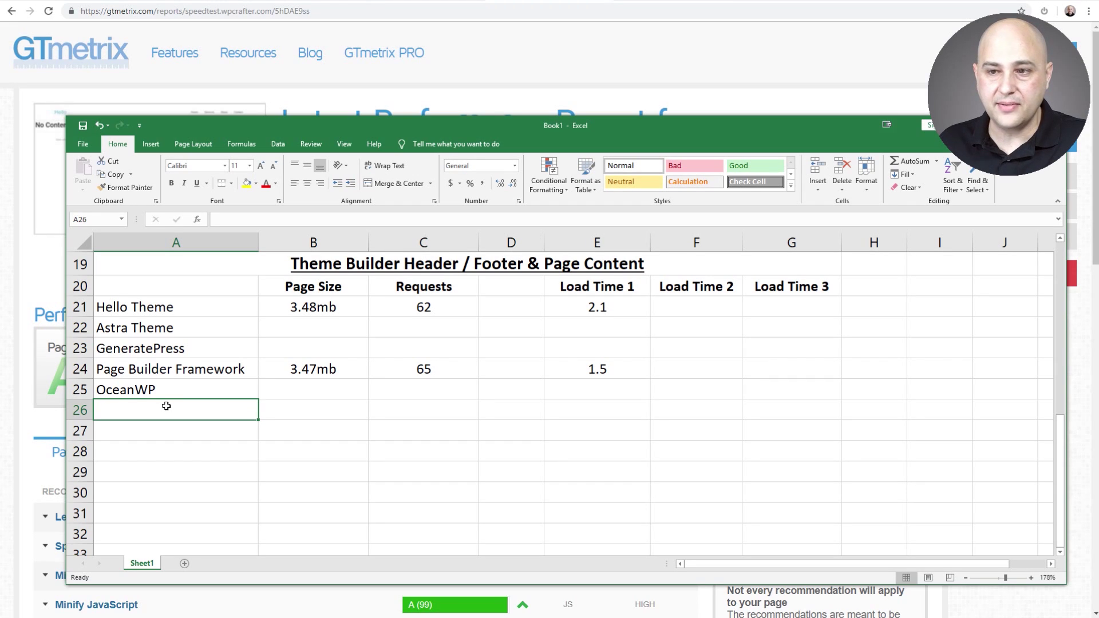
scroll(166, 406, "up", 1)
left_click_drag(175, 366, 187, 451)
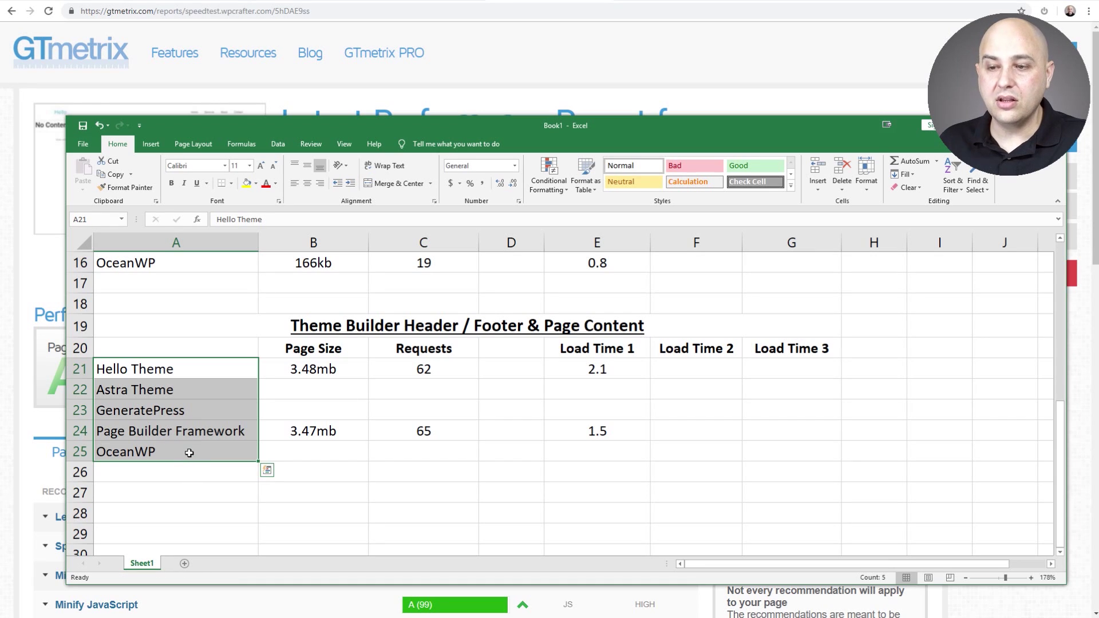
left_click(189, 452)
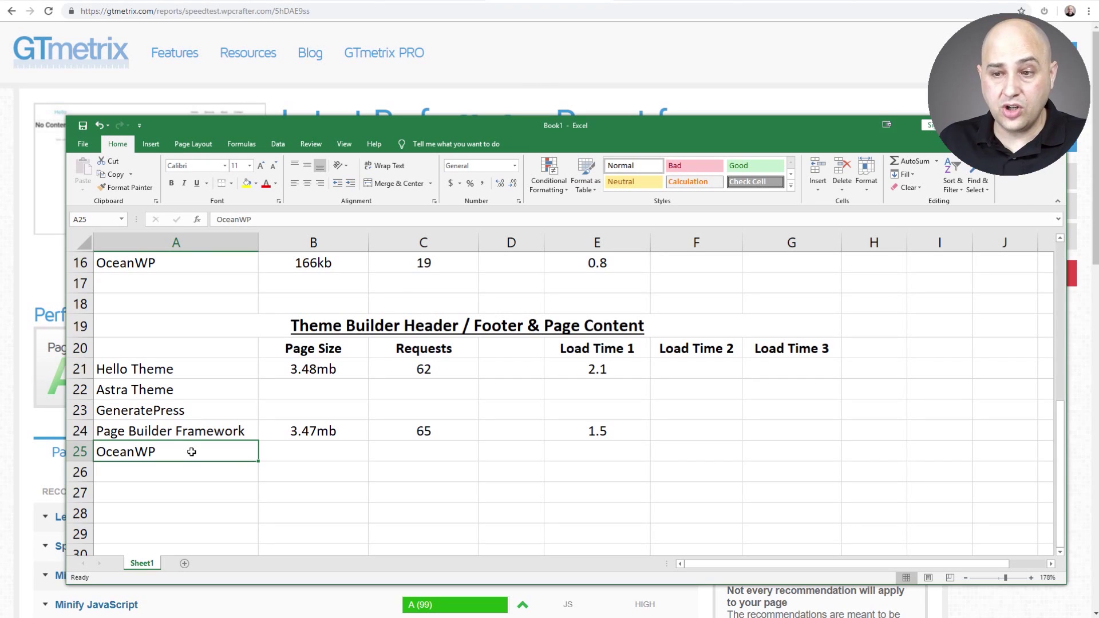
scroll(192, 452, "up", 5)
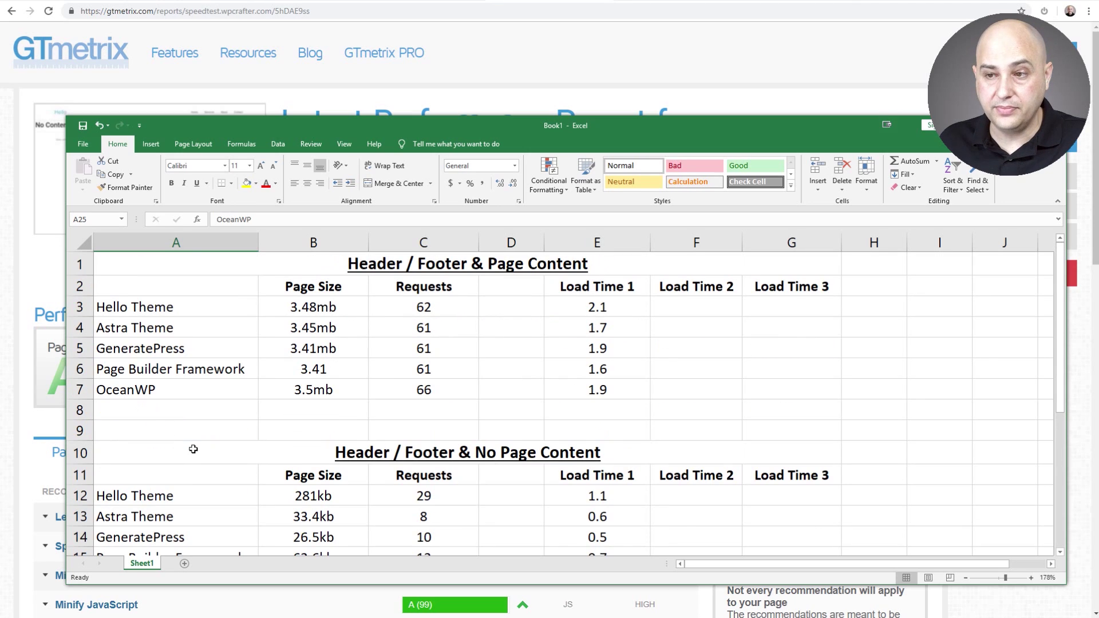